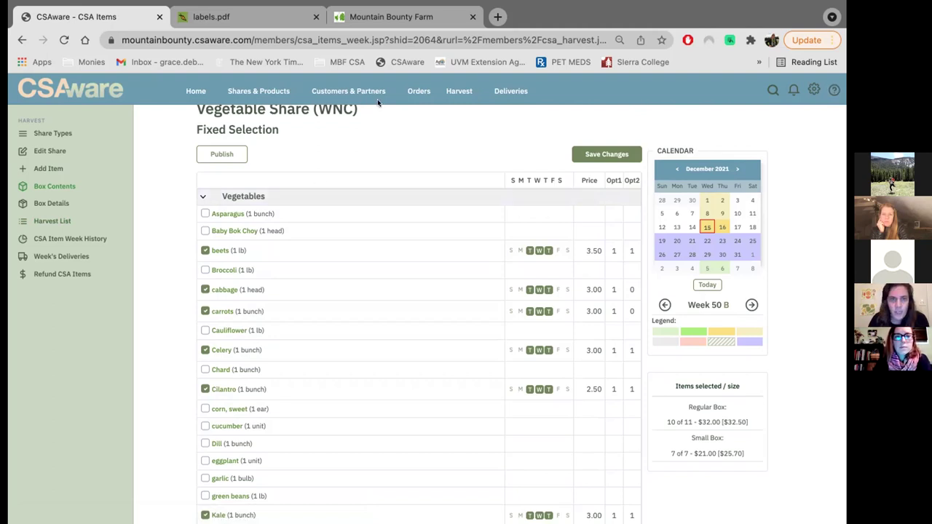
- Open the week's harvest list PDF, review its boxes, harvest items and add-ons, and return to the Vegetable Share (WNC) box contents
scroll(359, 165, "up", 1)
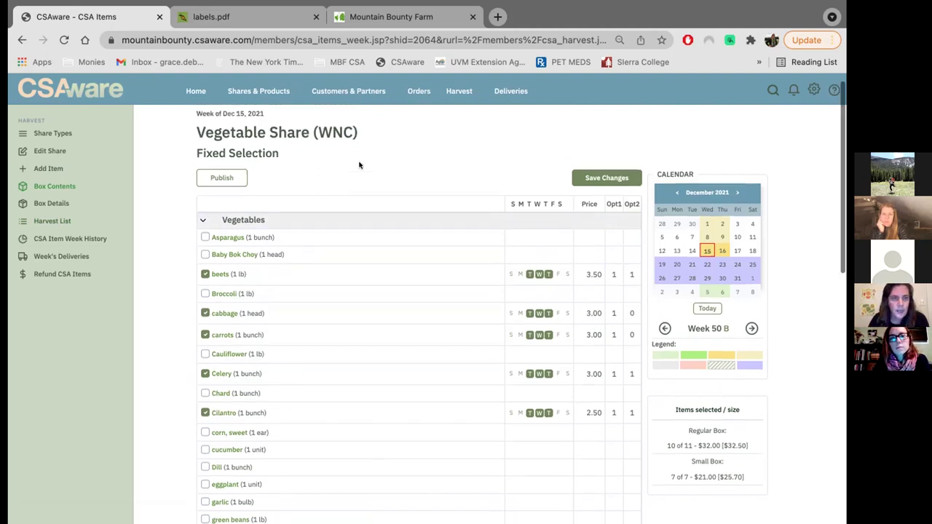
scroll(359, 165, "down", 4)
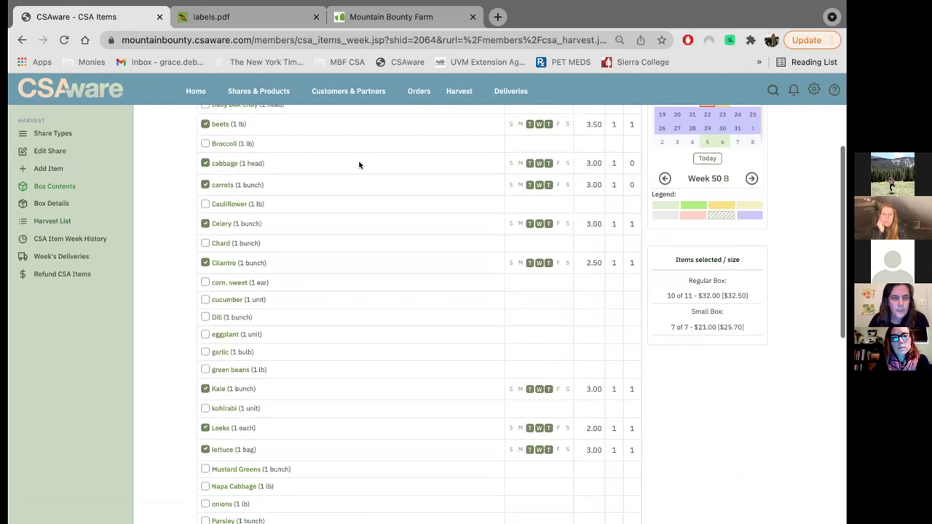
left_click(65, 220)
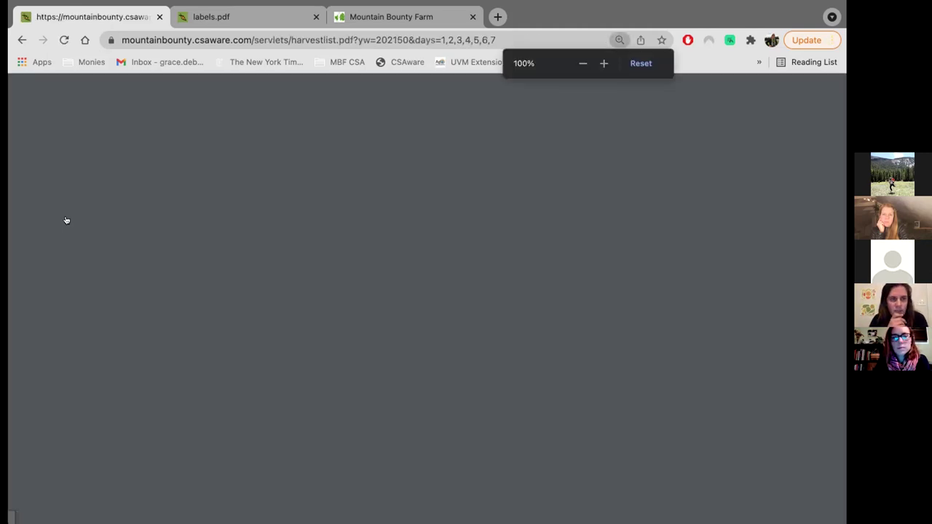
scroll(343, 316, "down", 1)
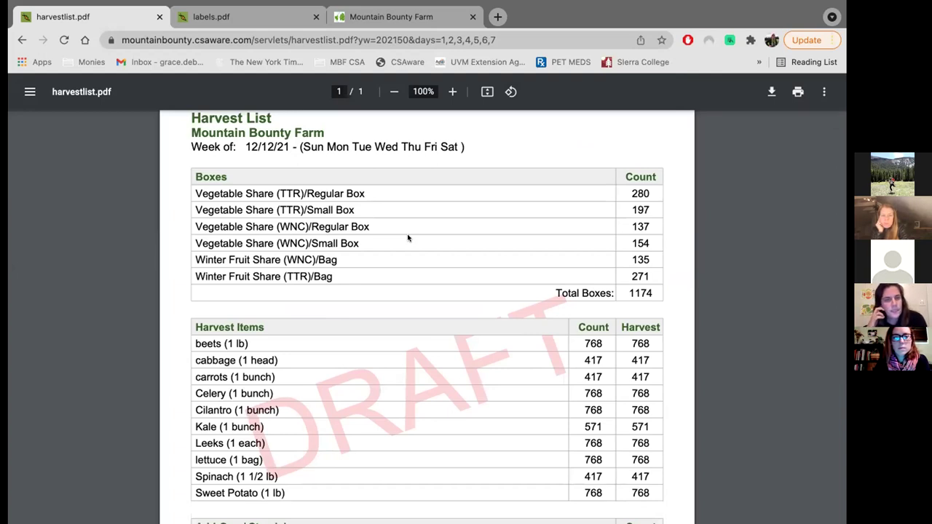
scroll(408, 238, "down", 2)
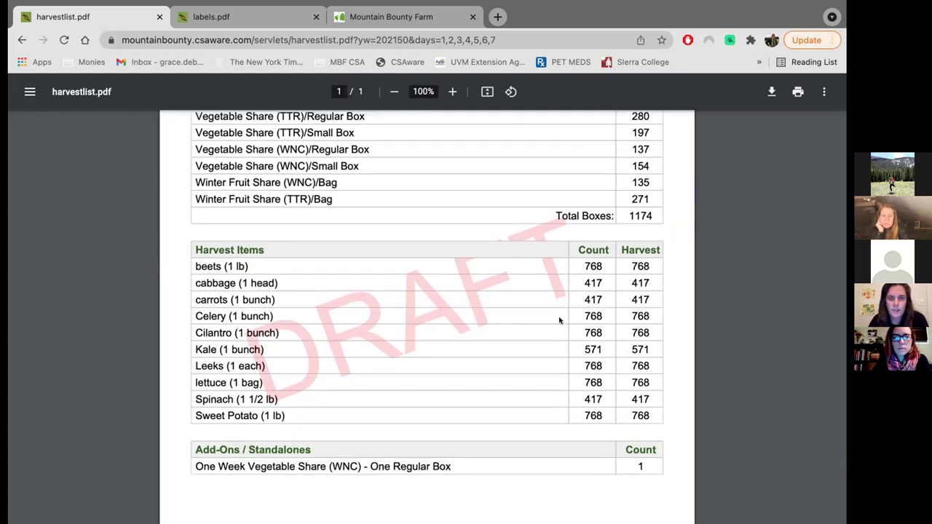
scroll(567, 331, "up", 1)
scroll(567, 331, "up", 3)
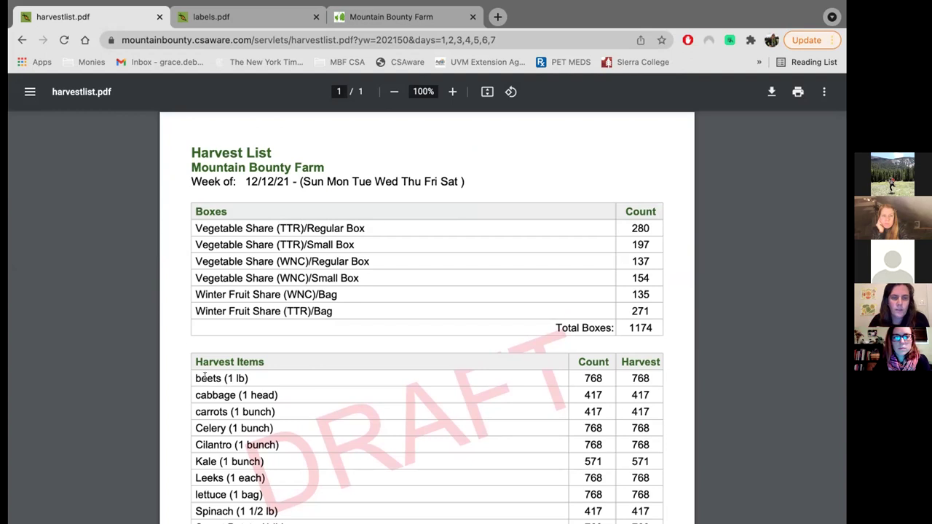
scroll(204, 376, "down", 2)
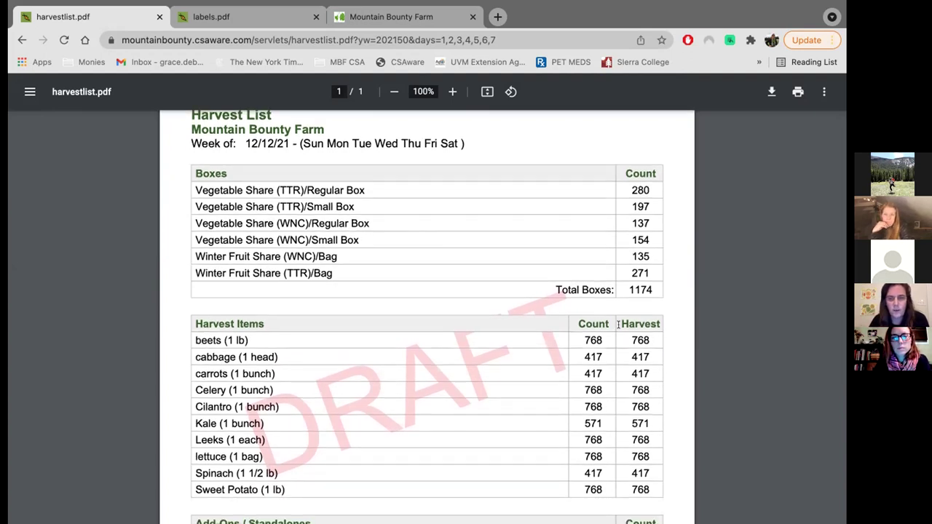
scroll(502, 298, "up", 1)
scroll(426, 313, "left", 2)
scroll(426, 313, "left", 2)
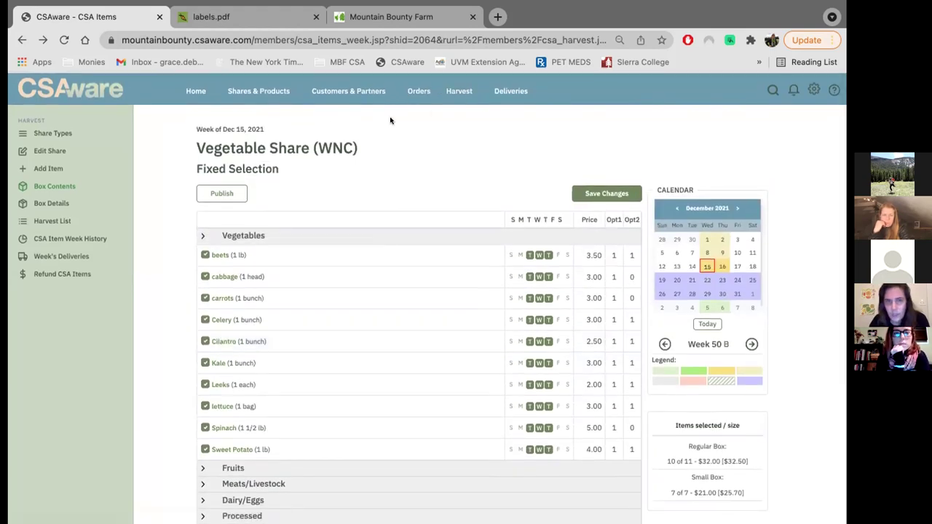
- Open the delivery routes page for setting the drop order
mouse_move(519, 115)
left_click(529, 145)
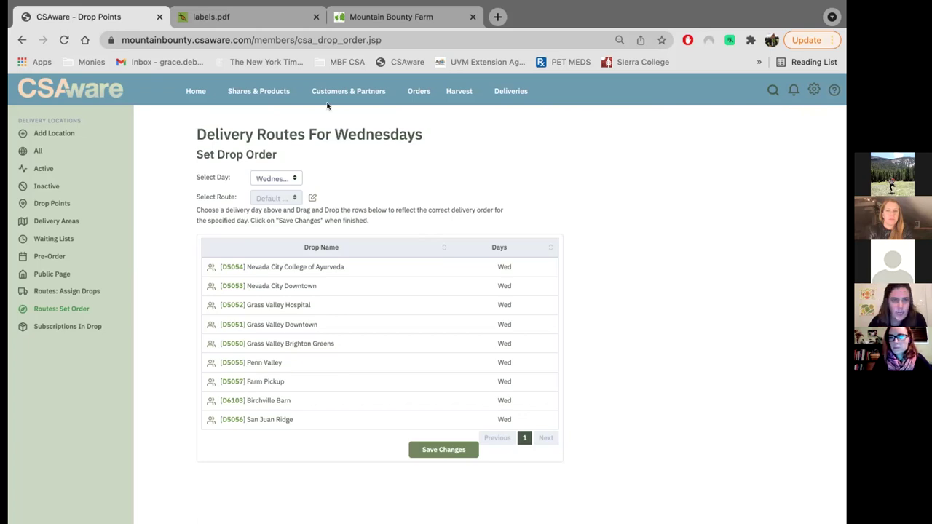
- Open the Vegetable Share (WNC) from the CSA shares and review its schedule, billing, sizes, status, level and order deadlines
mouse_move(257, 91)
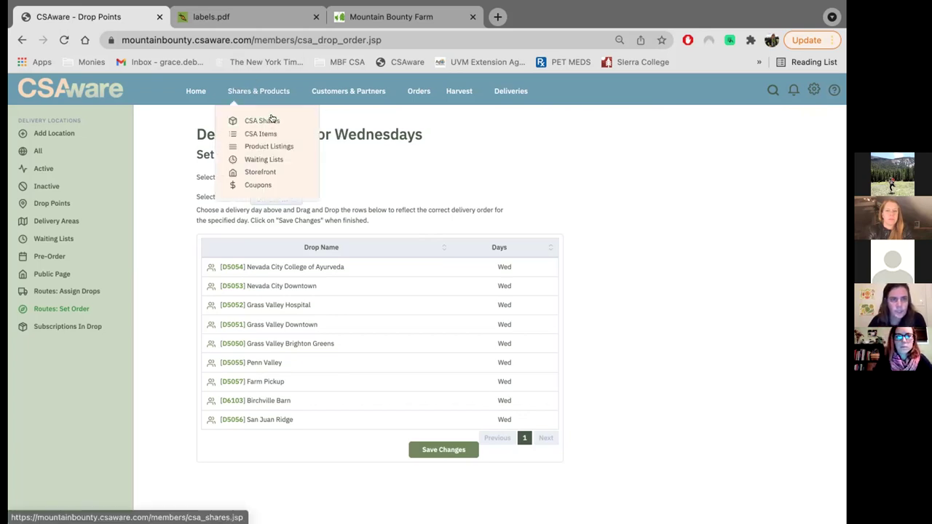
left_click(271, 119)
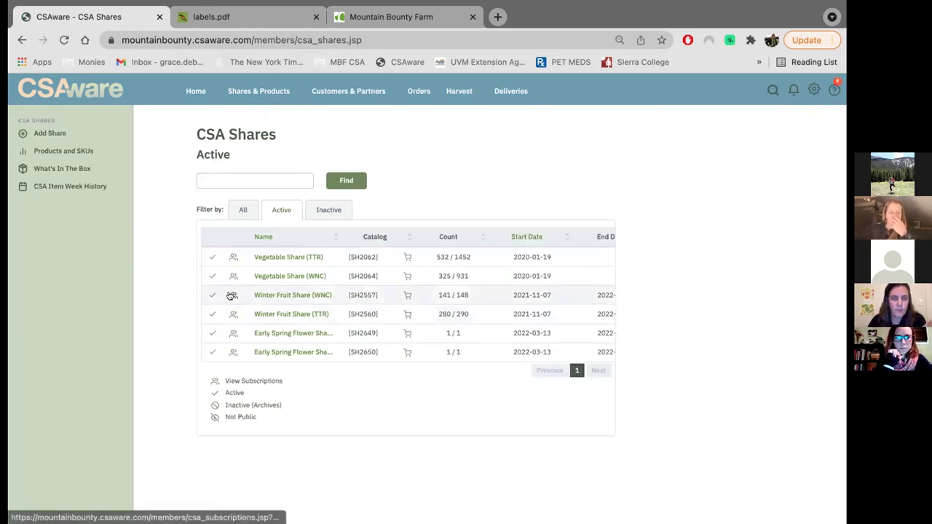
left_click(277, 273)
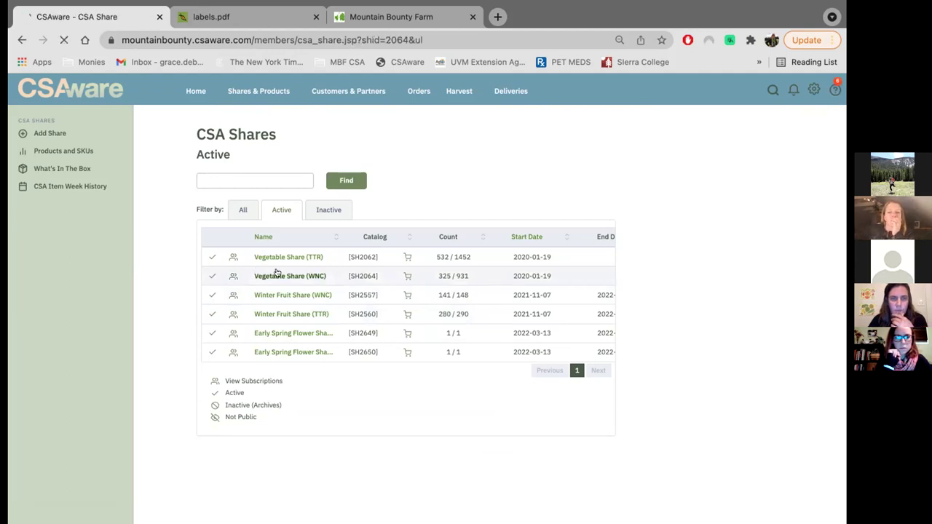
scroll(319, 296, "down", 3)
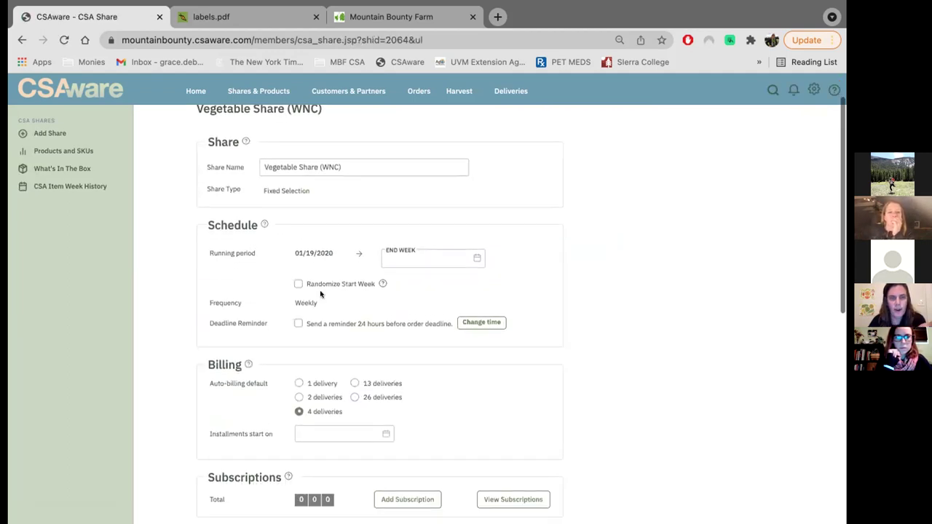
scroll(321, 295, "down", 1)
scroll(320, 294, "up", 2)
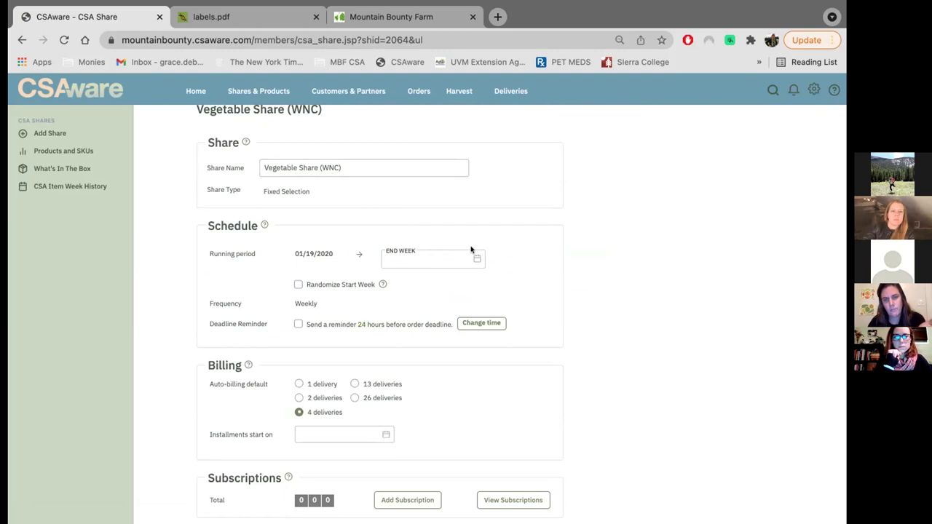
scroll(324, 257, "down", 1)
scroll(308, 256, "down", 4)
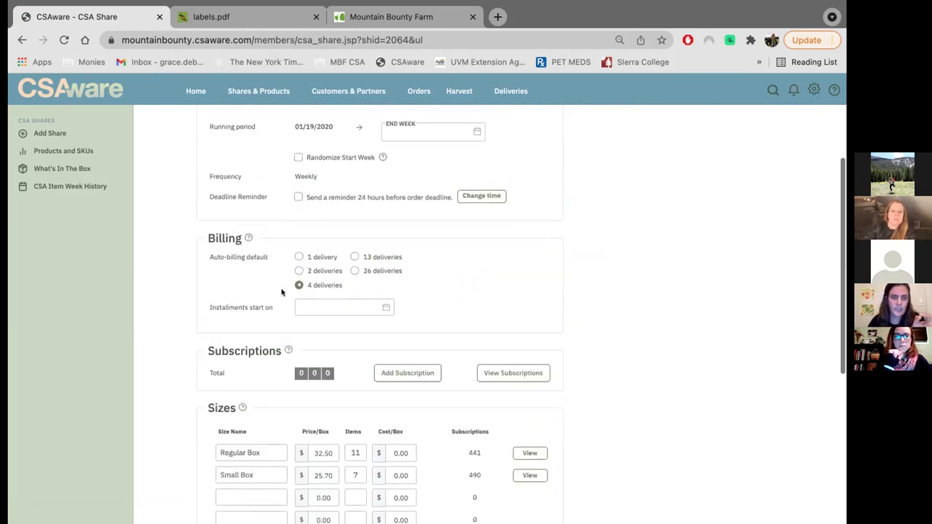
scroll(298, 349, "down", 2)
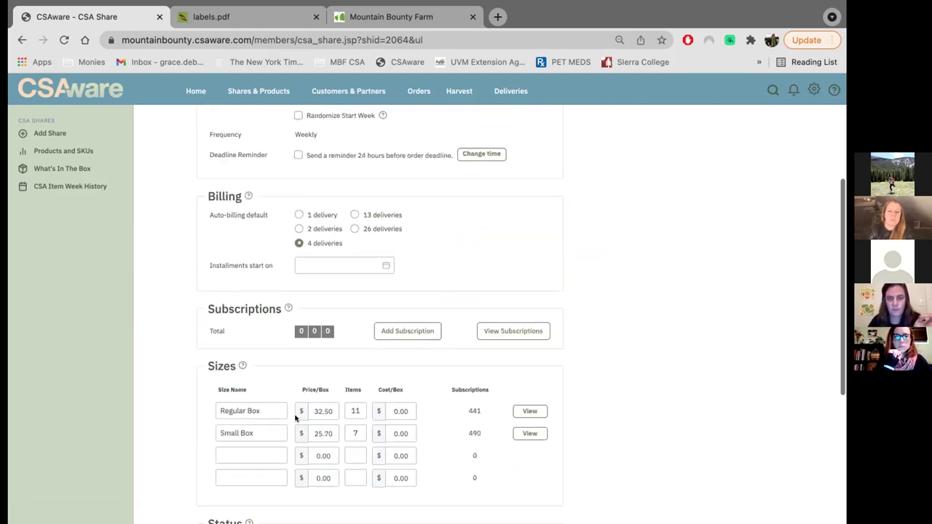
scroll(327, 421, "down", 1)
scroll(299, 386, "down", 3)
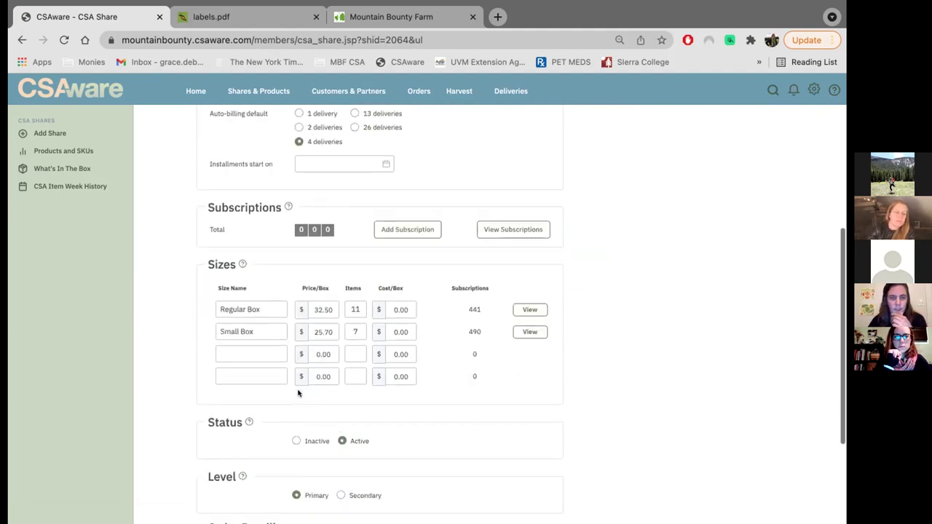
scroll(284, 319, "down", 3)
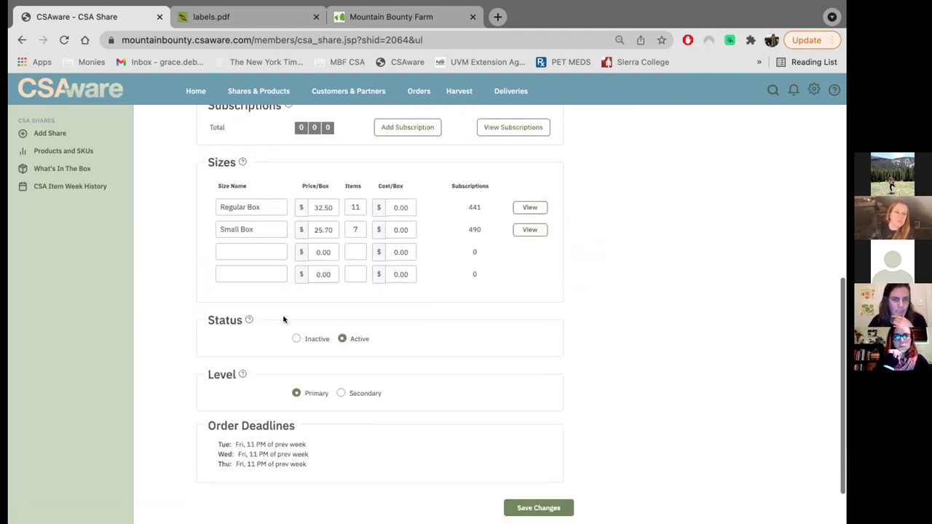
scroll(279, 316, "up", 2)
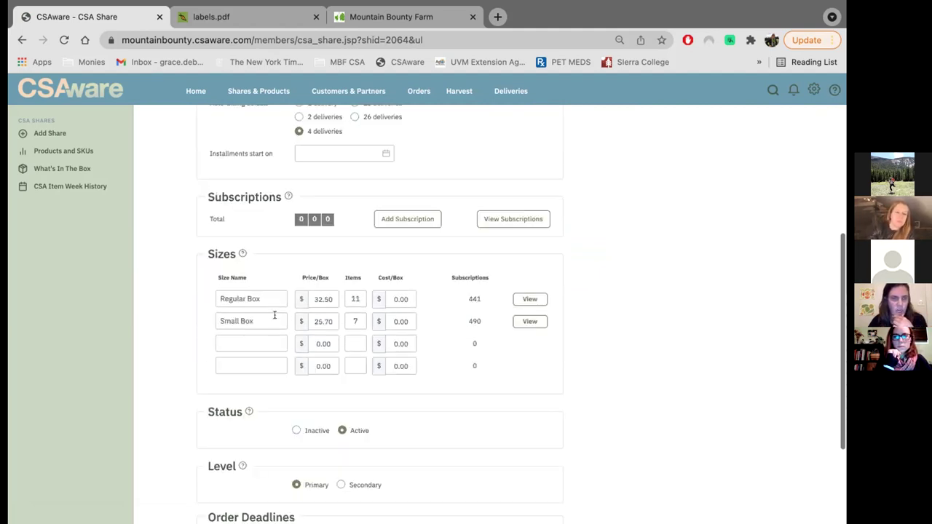
- Open the SKUs of the share's Vegetable Share (Western Nevada County) product and review their attributes and payment types
left_click(83, 150)
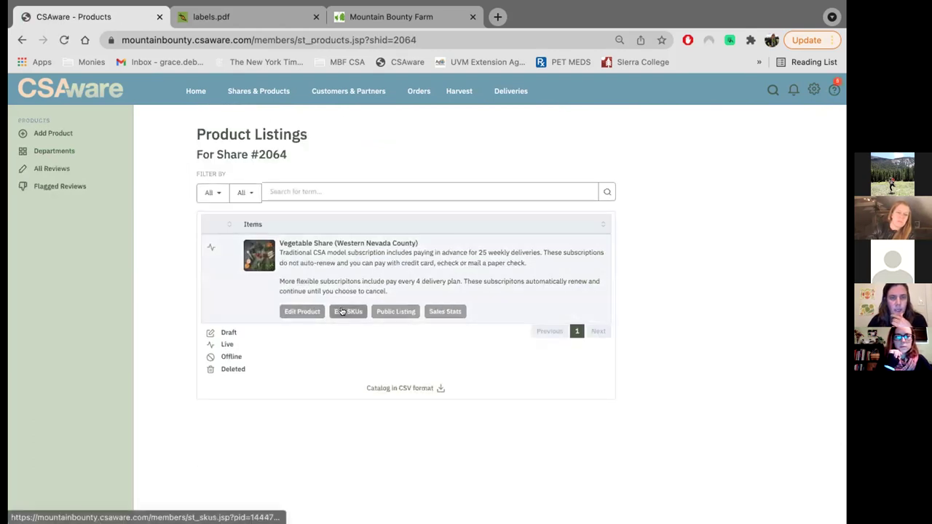
left_click(342, 312)
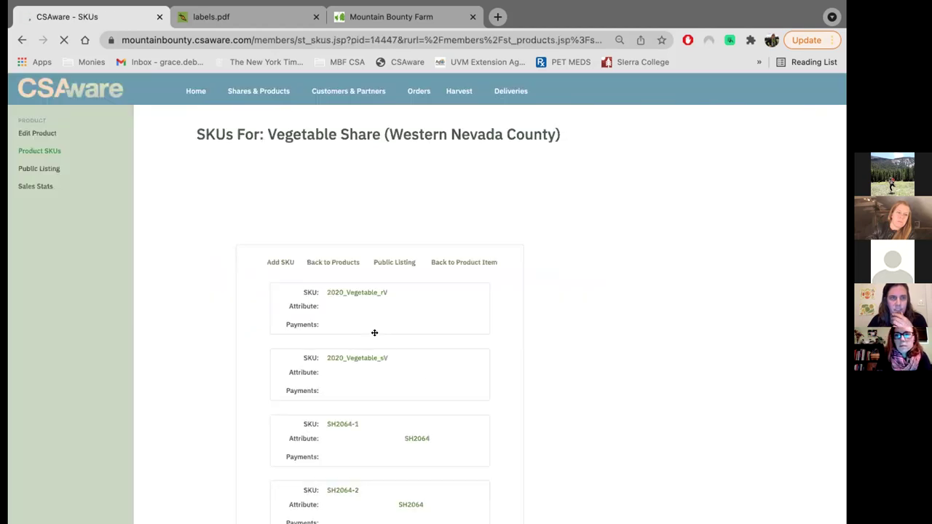
scroll(386, 350, "down", 1)
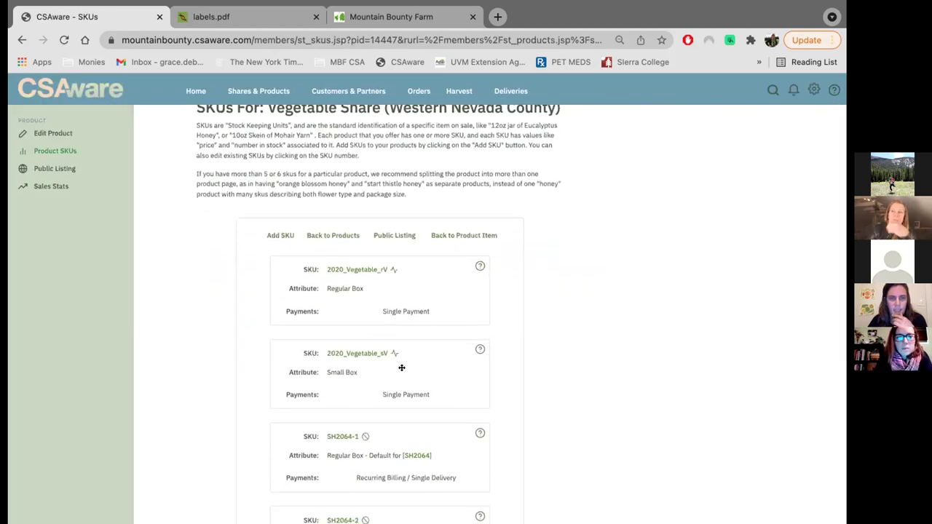
scroll(401, 368, "down", 2)
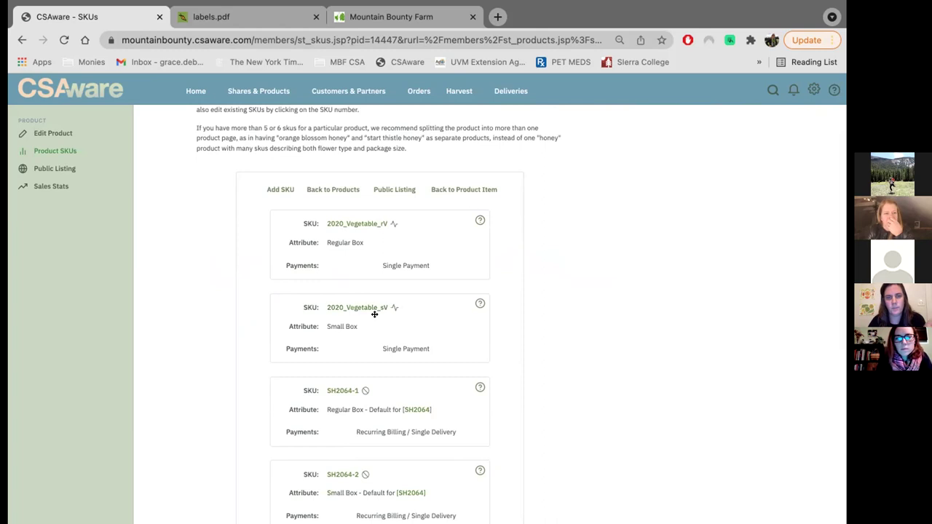
scroll(351, 342, "down", 2)
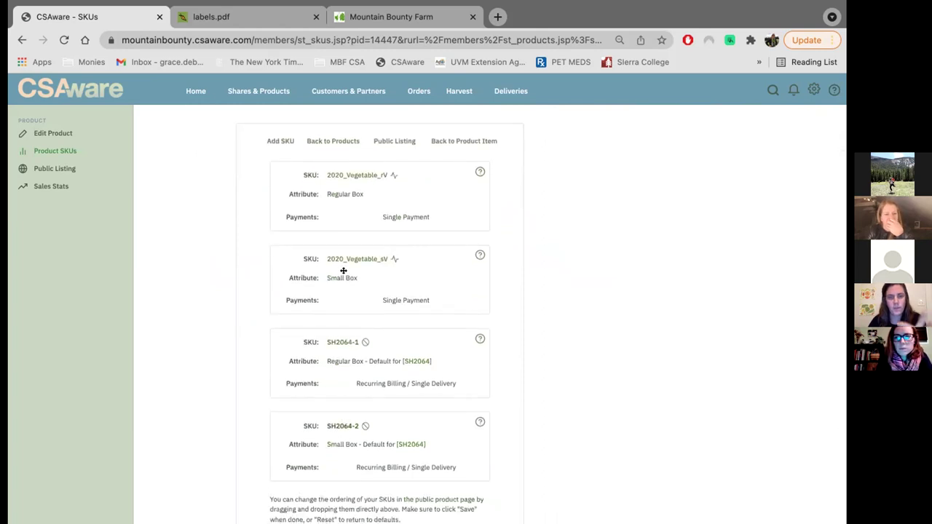
scroll(341, 224, "up", 3)
scroll(340, 227, "down", 1)
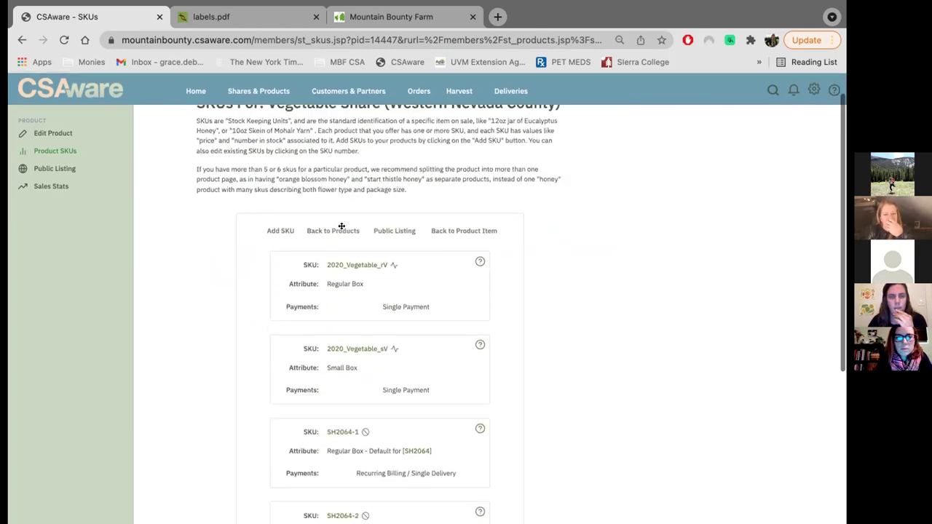
- Open the small box SKU 2020_Vegetable_sV and review its payment type, price, deliveries, stock, EBT and cash on delivery settings
left_click(364, 345)
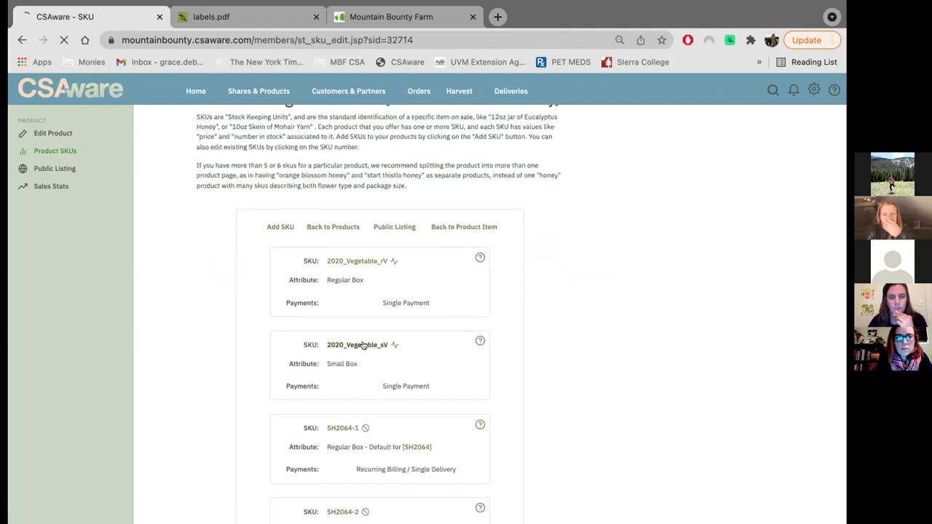
scroll(364, 345, "down", 3)
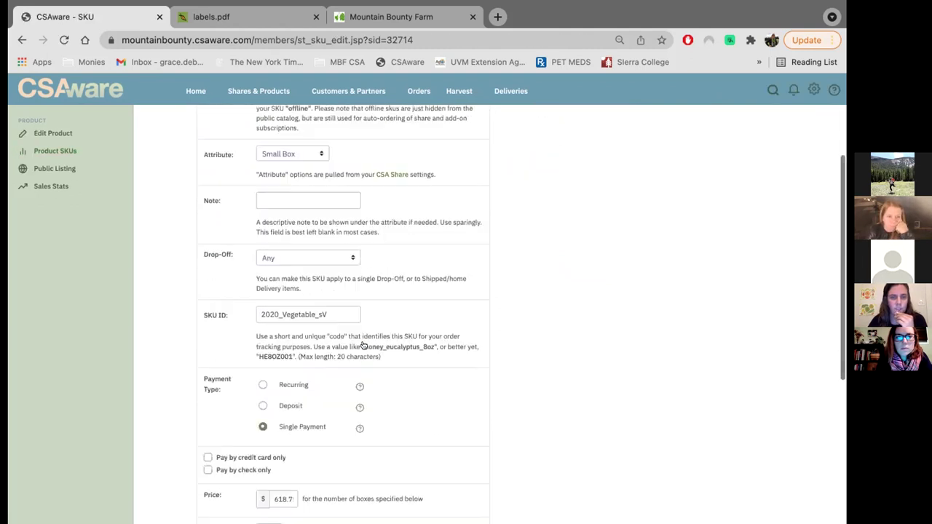
scroll(379, 345, "down", 2)
scroll(349, 357, "down", 2)
scroll(277, 335, "up", 1)
scroll(323, 304, "up", 1)
scroll(323, 303, "down", 1)
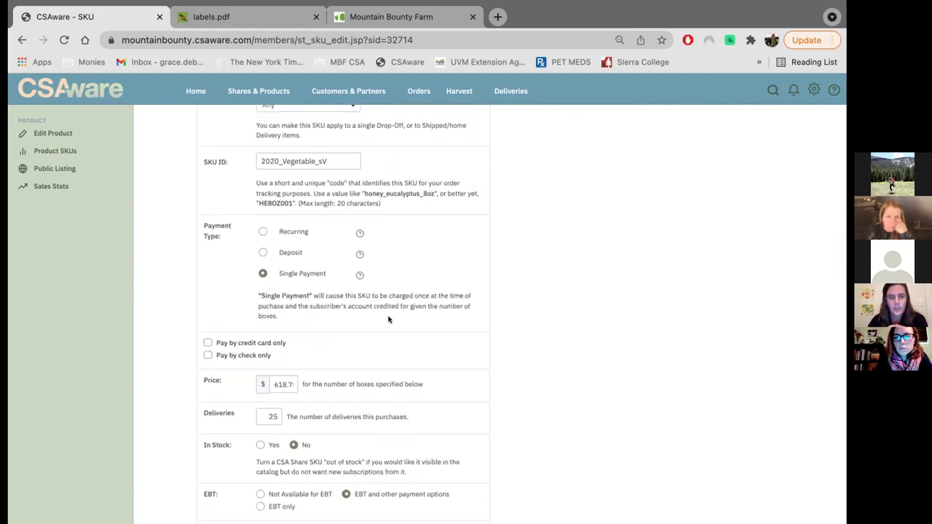
scroll(389, 319, "down", 3)
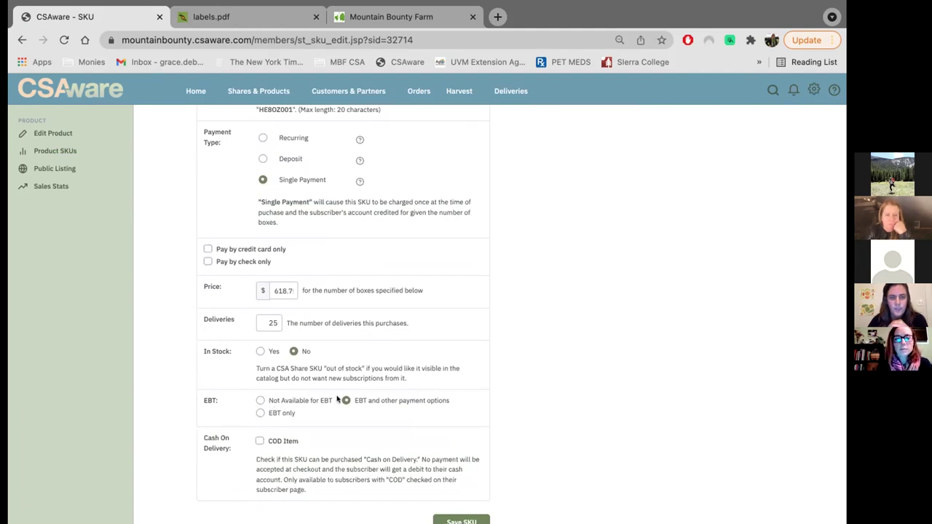
scroll(267, 417, "up", 1)
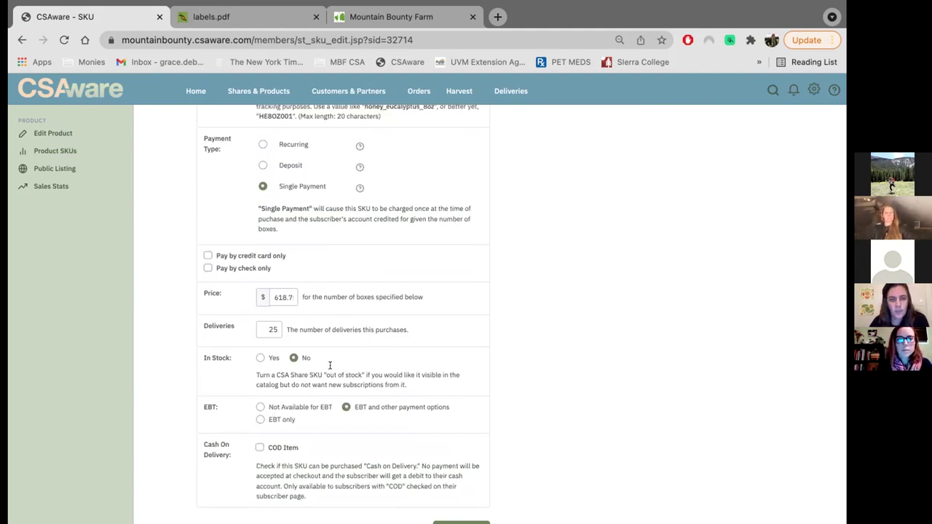
scroll(386, 308, "up", 1)
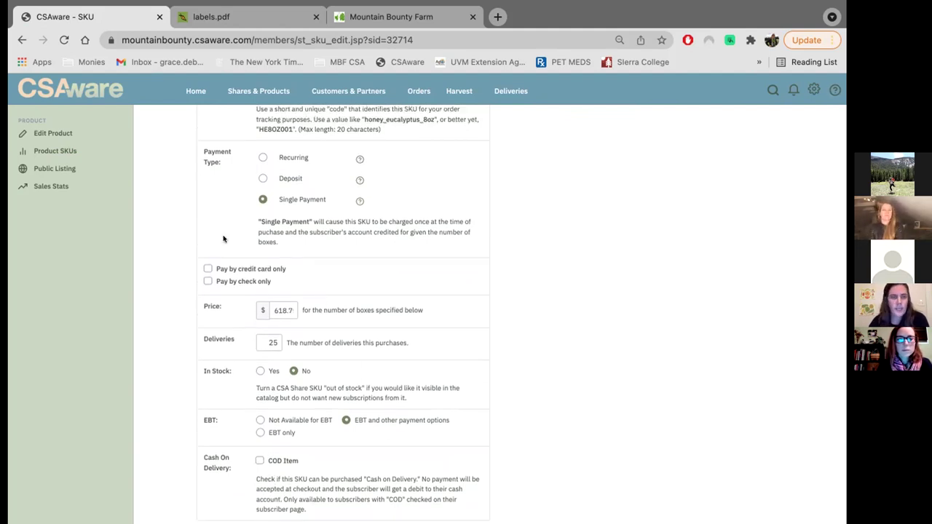
- Read the explanation of the Recurring payment type and look through the whole SKU form once more
scroll(285, 263, "up", 5)
mouse_move(357, 274)
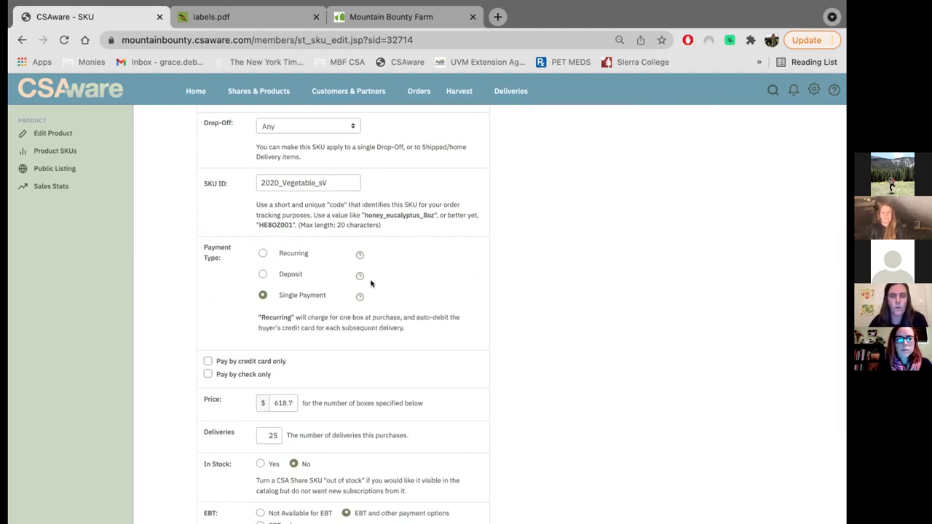
scroll(371, 284, "up", 5)
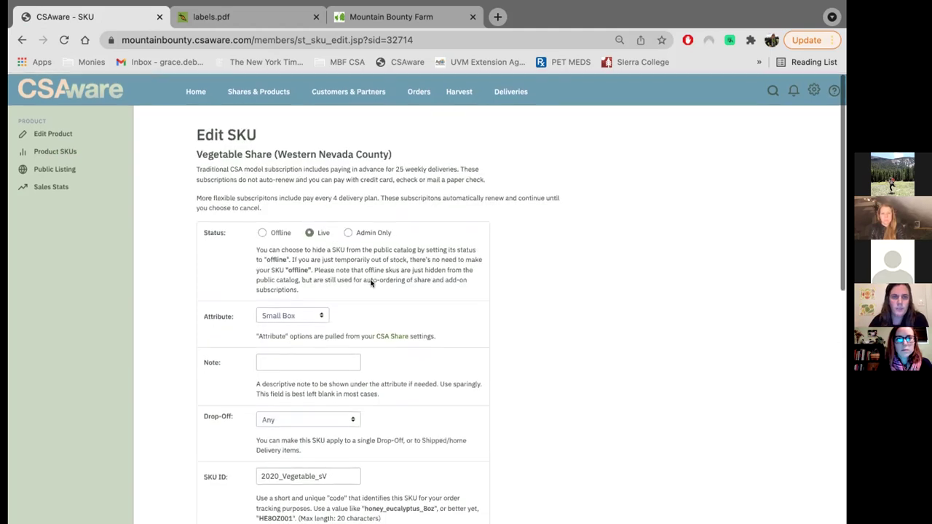
scroll(371, 284, "down", 10)
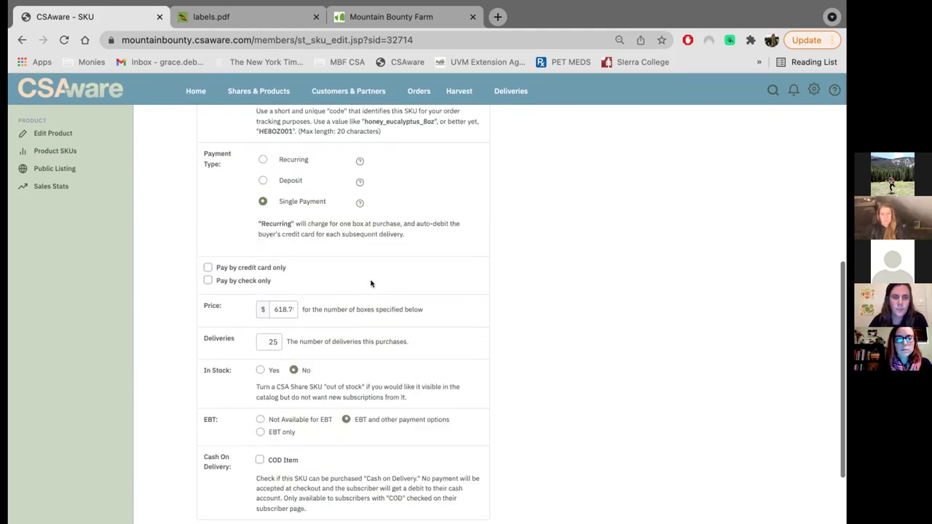
scroll(370, 283, "up", 10)
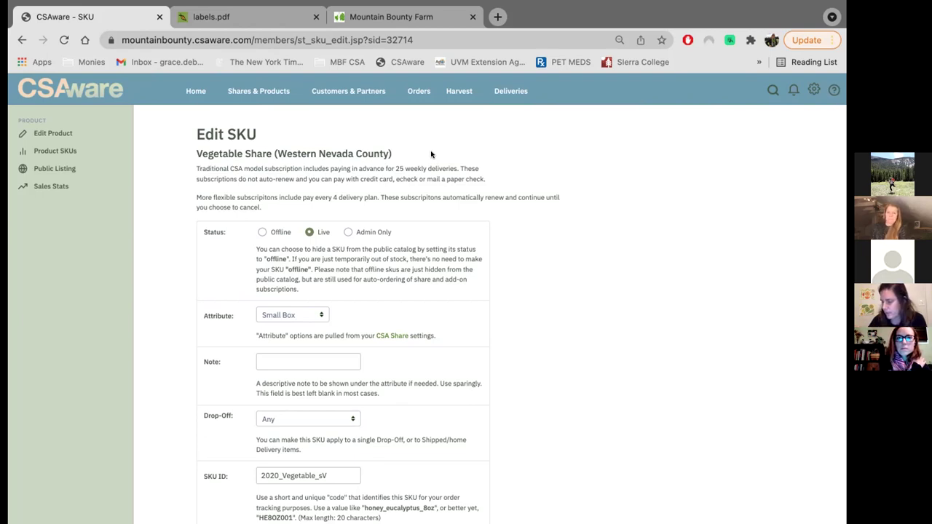
- Open the farm's public store, go to the member account dashboard and look over its subscription, order history and delivery calendar sections
mouse_move(196, 92)
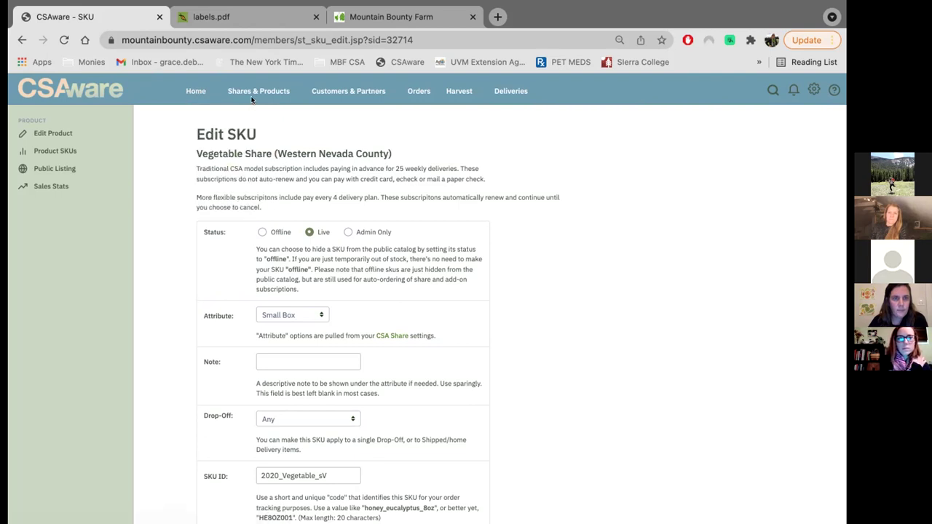
mouse_move(256, 93)
left_click(260, 171)
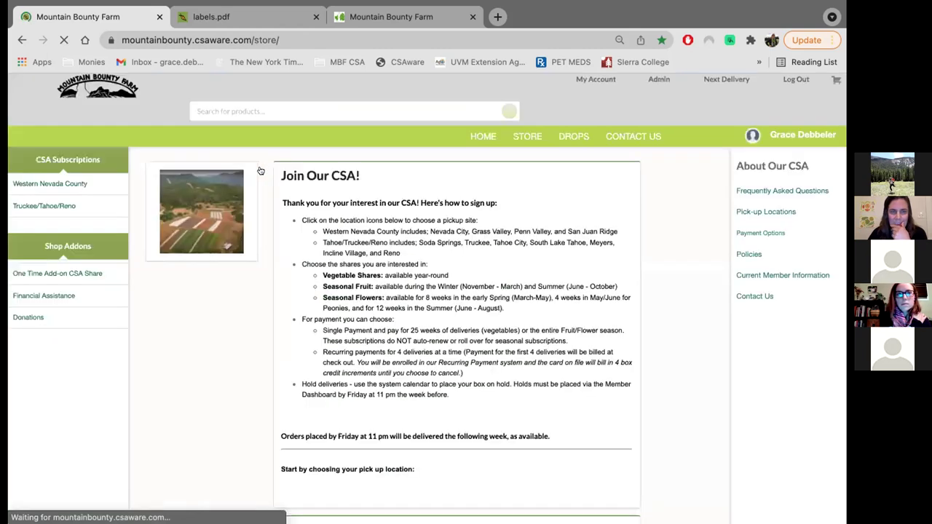
left_click(591, 80)
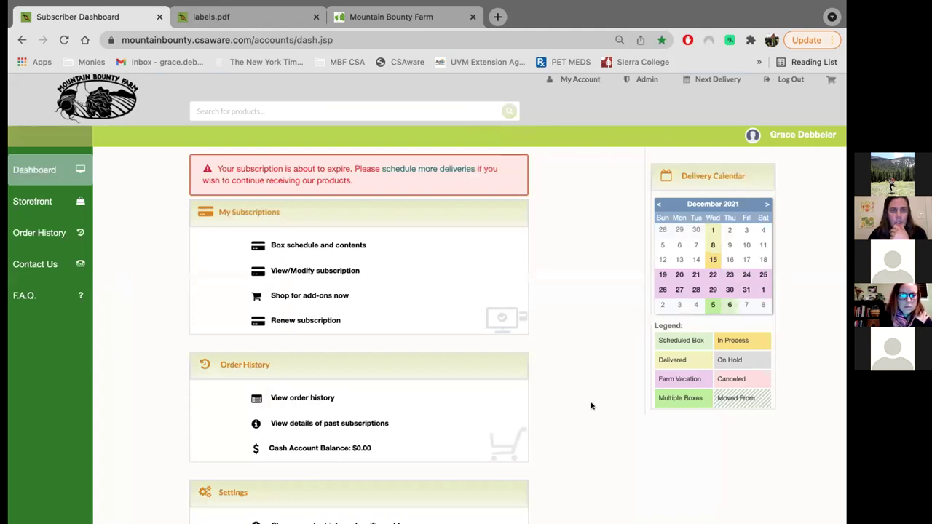
scroll(591, 406, "down", 1)
scroll(592, 405, "up", 1)
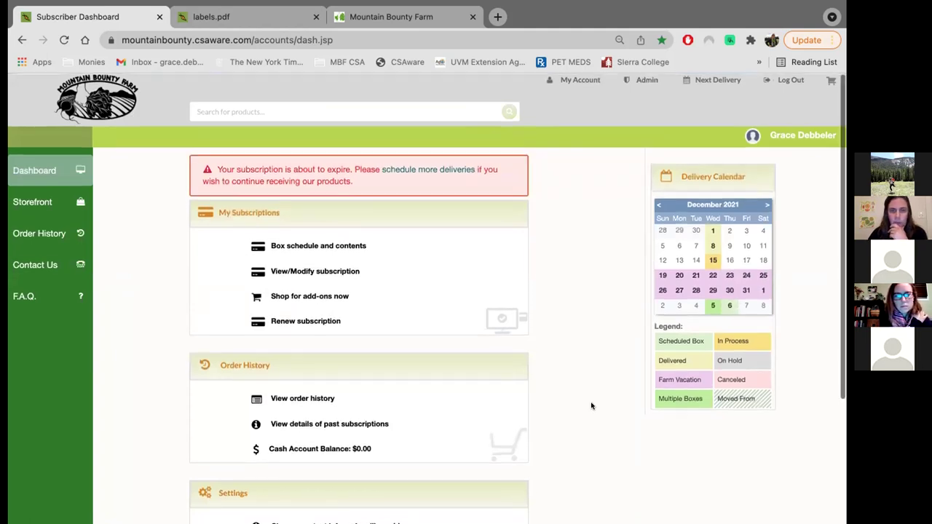
scroll(591, 406, "down", 1)
scroll(592, 406, "up", 1)
scroll(530, 304, "down", 5)
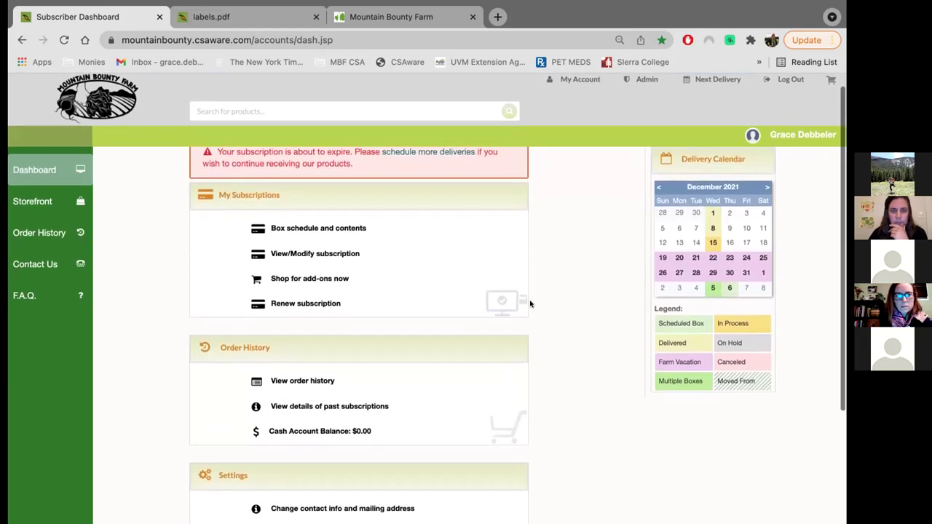
scroll(529, 304, "up", 5)
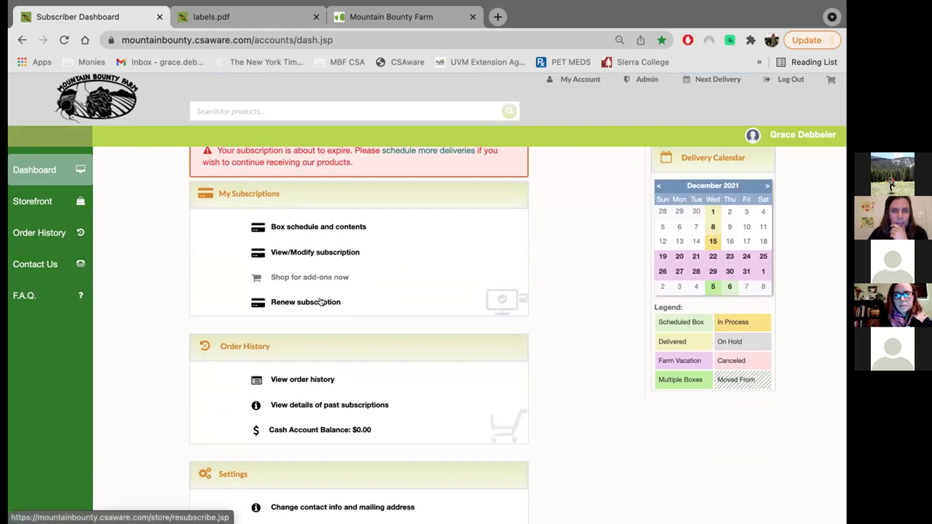
- View the box schedule and contents, look through the listed Winter Fruit Share deliveries and return to the dashboard
left_click(325, 226)
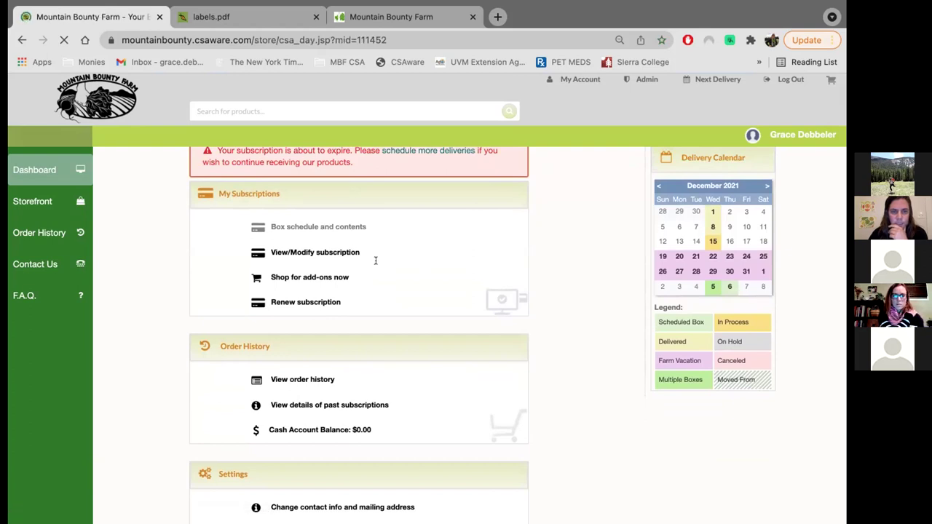
scroll(400, 314, "down", 3)
scroll(338, 267, "down", 4)
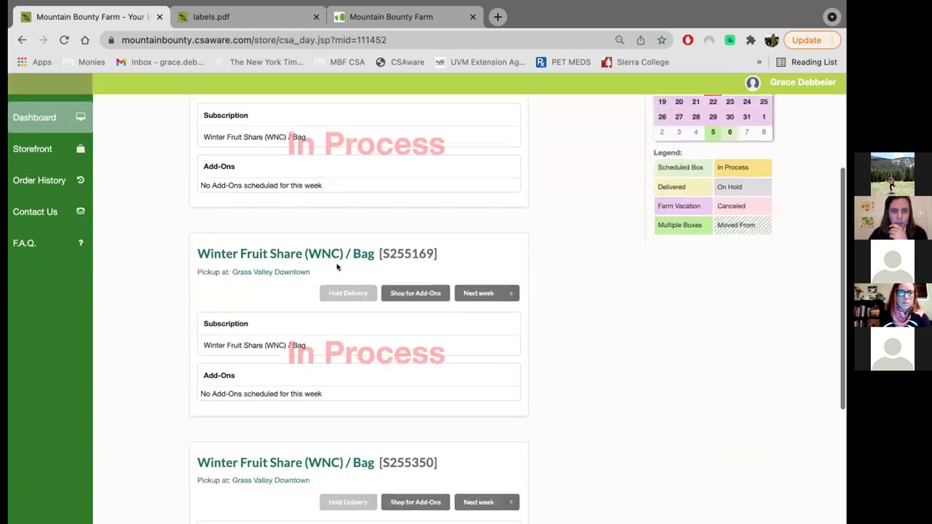
scroll(338, 267, "up", 8)
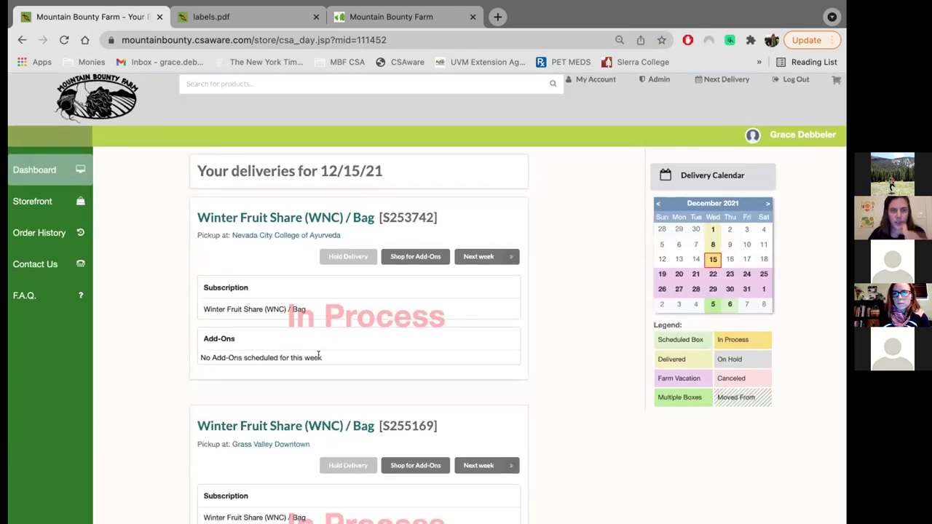
scroll(275, 342, "left", 5)
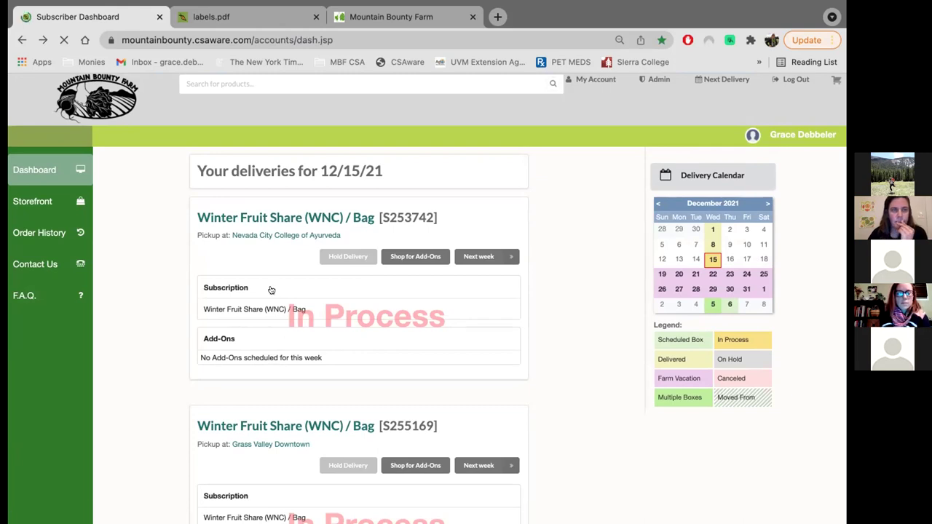
- Open the Winter Fruit Share (TTR) / Bag subscription for viewing, review its pick-up, payment and renewal history, and return to the dashboard
left_click(322, 251)
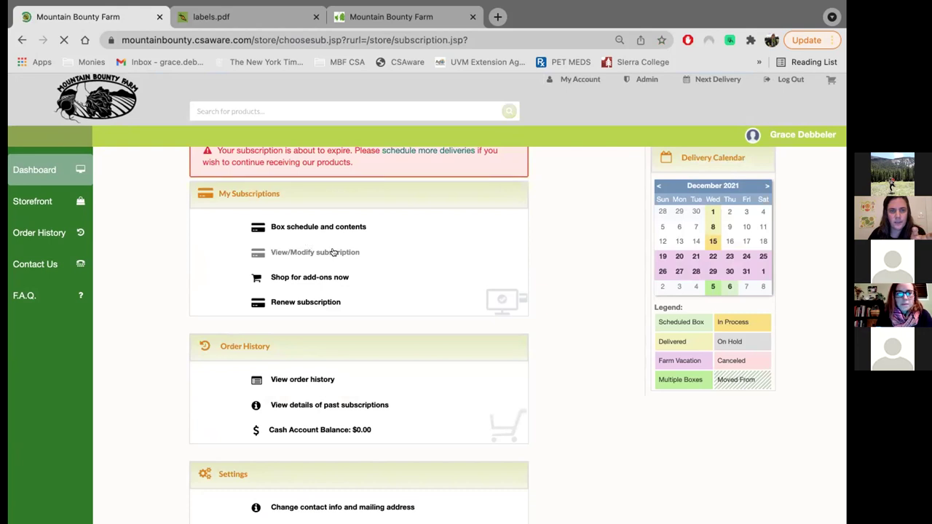
left_click(371, 230)
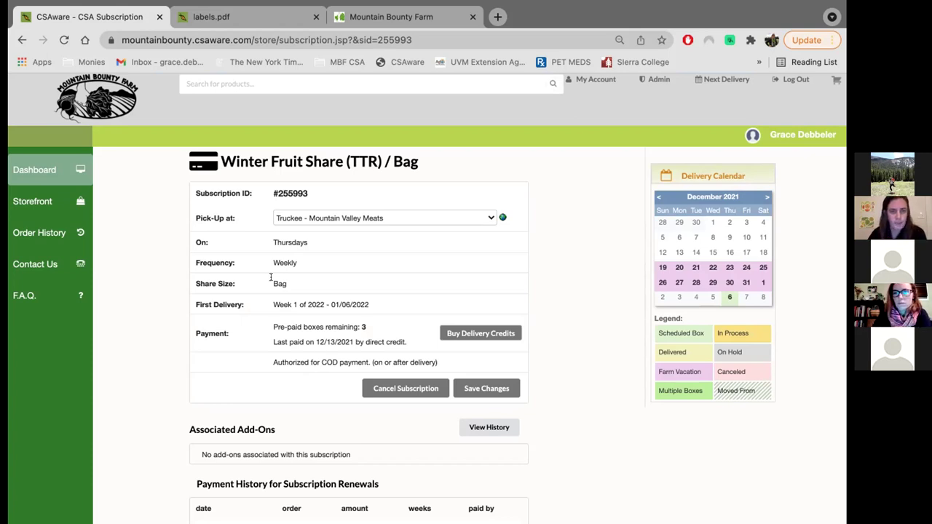
scroll(362, 326, "down", 1)
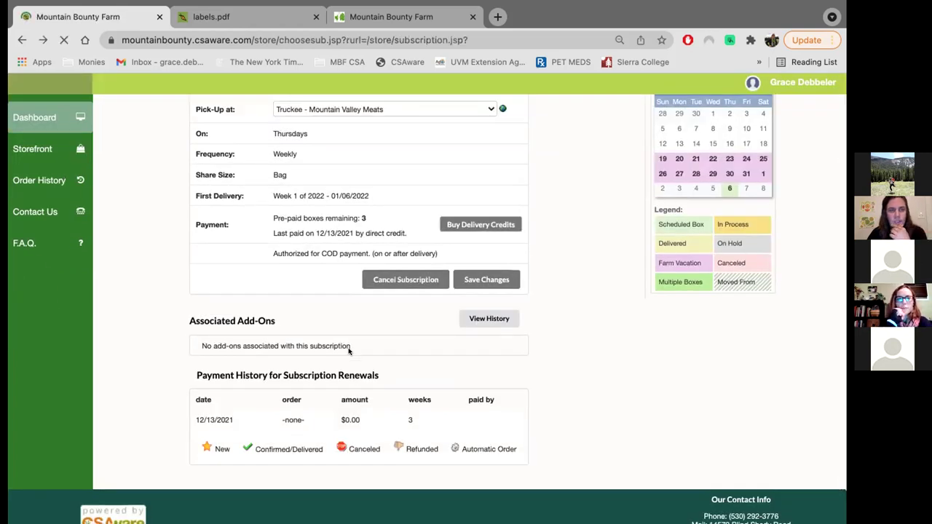
scroll(349, 351, "left", 5)
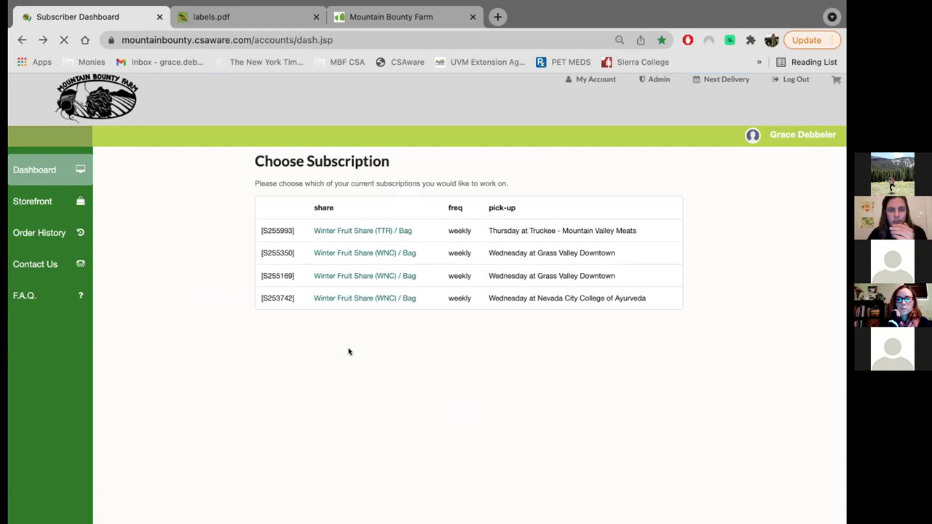
- View the member's order history from the dashboard, look over the invoices and go back to the dashboard
scroll(349, 351, "down", 1)
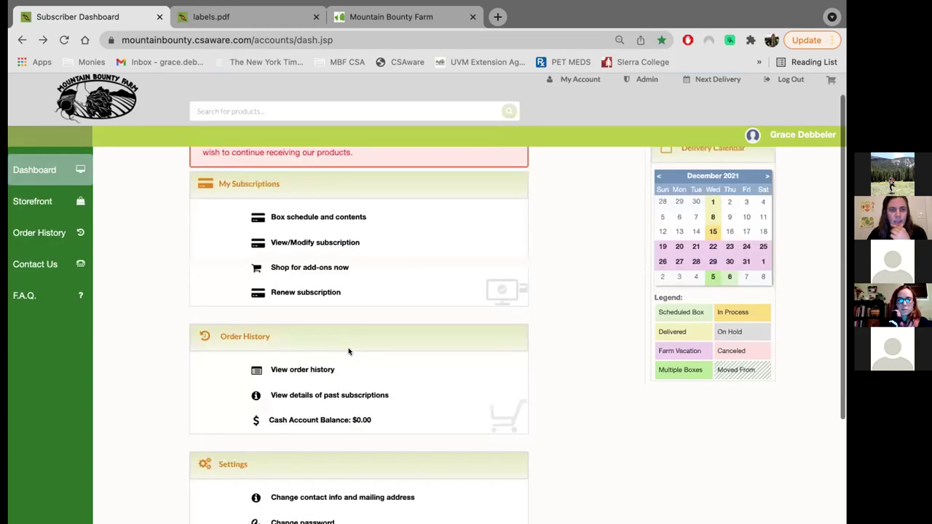
scroll(349, 352, "down", 2)
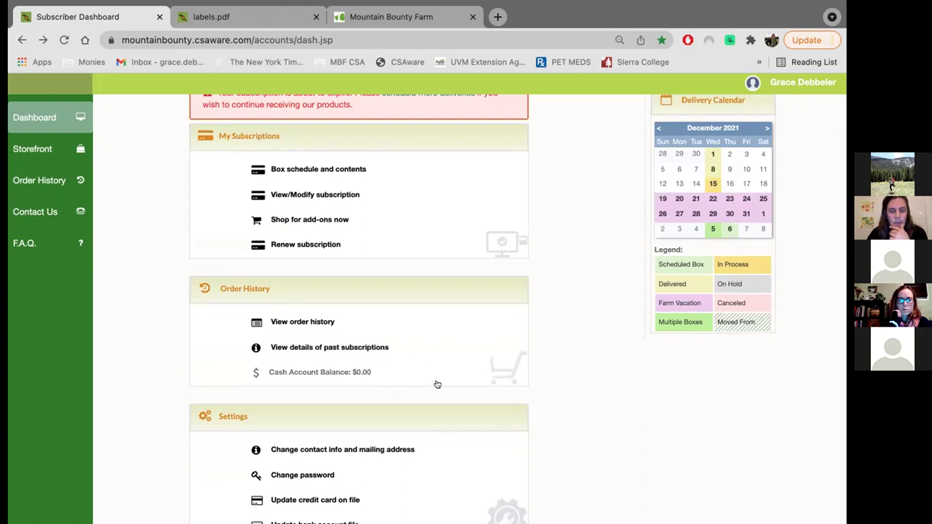
scroll(383, 386, "down", 2)
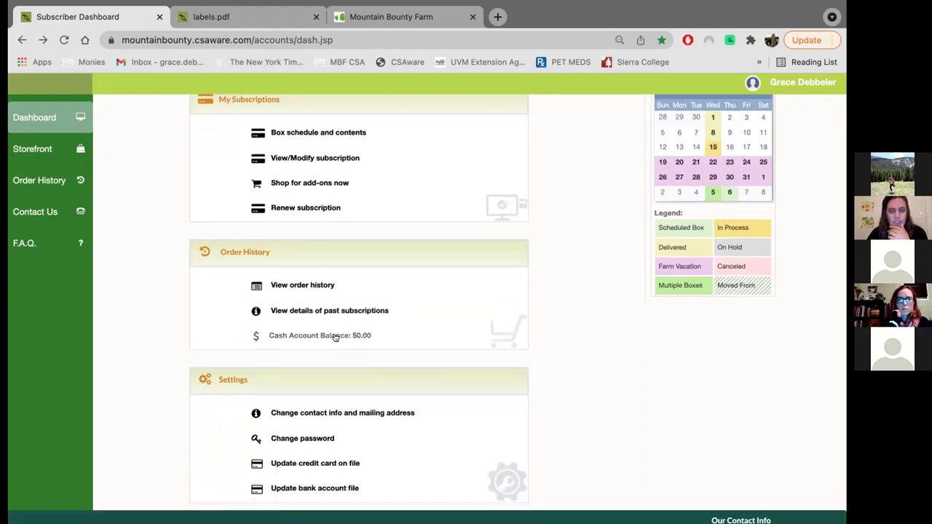
left_click(302, 283)
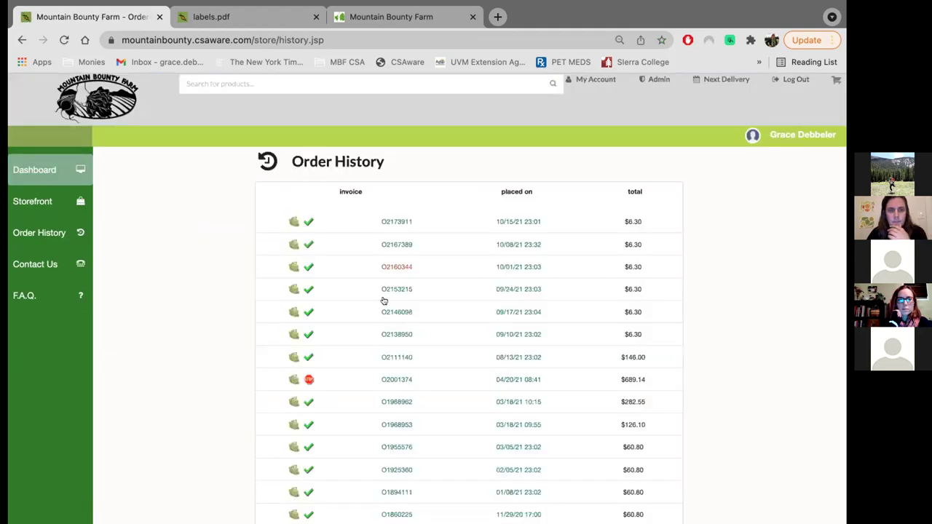
scroll(327, 248, "left", 5)
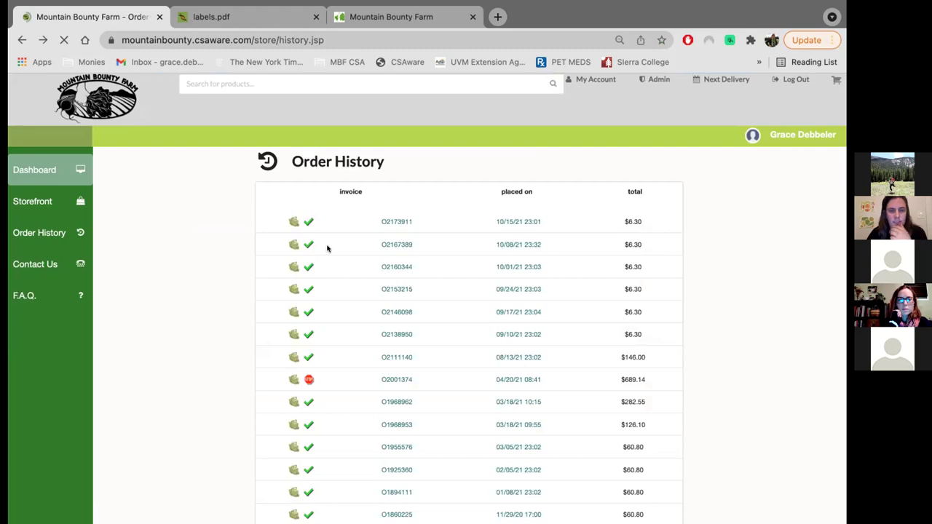
scroll(327, 249, "down", 1)
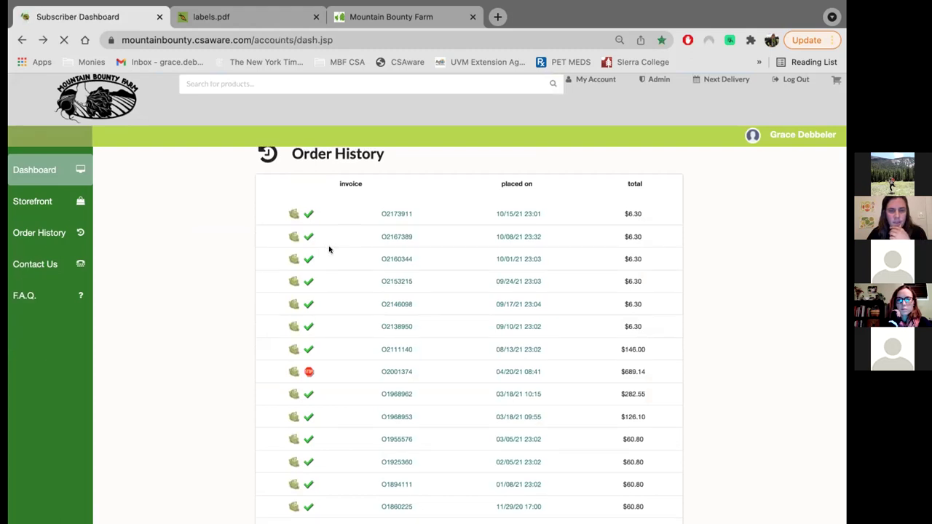
- Open the December 15, 2021 deliveries from the delivery calendar and review the shares scheduled for that day
scroll(500, 204, "up", 2)
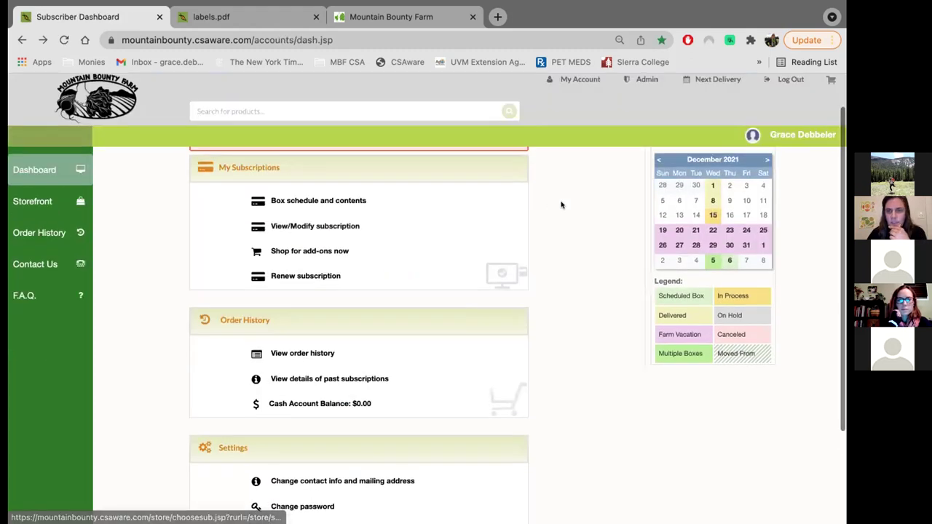
scroll(560, 204, "up", 2)
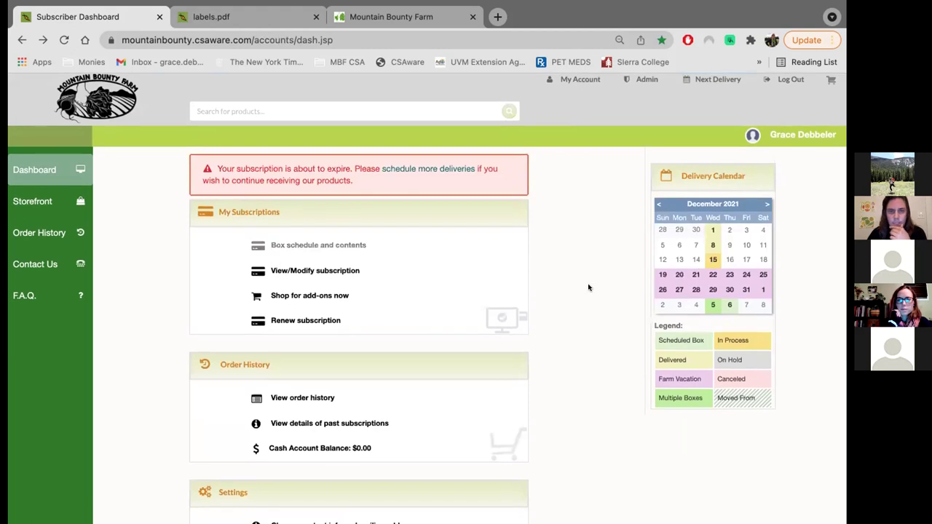
left_click(710, 260)
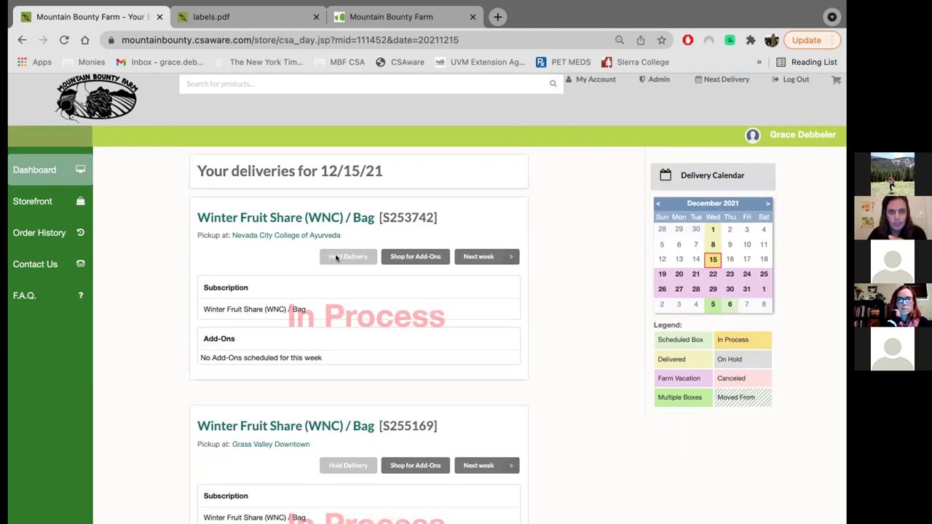
scroll(336, 259, "down", 1)
scroll(312, 301, "down", 3)
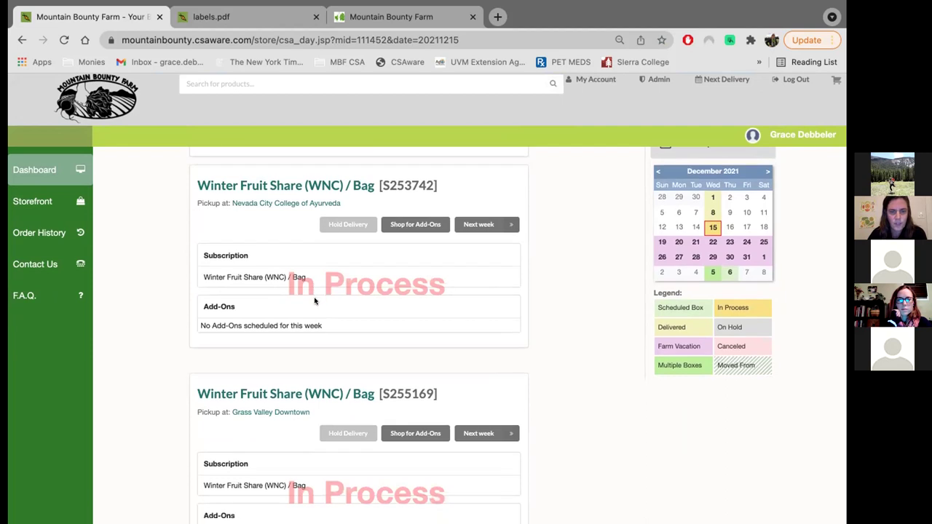
scroll(346, 304, "up", 4)
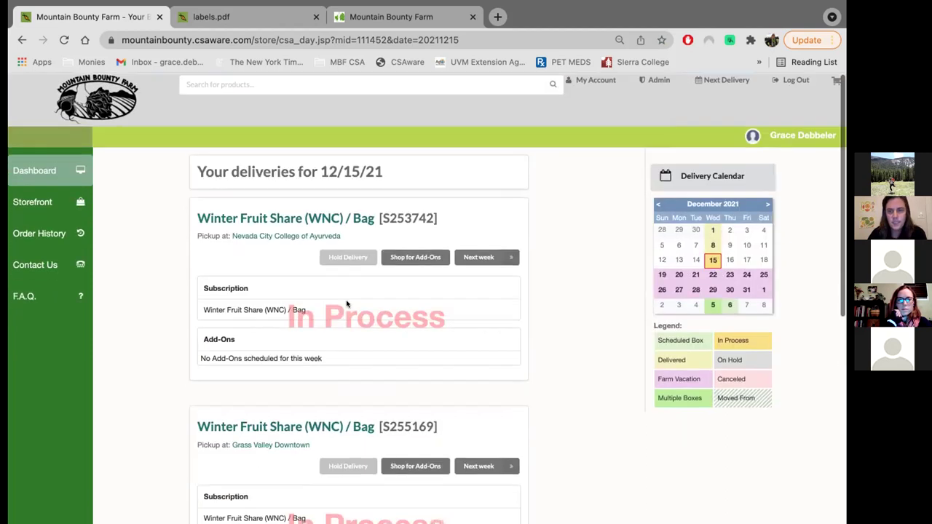
- Open the January 5, 2022 deliveries from the calendar and examine the shares and the first one's Hold Delivery option
left_click(710, 305)
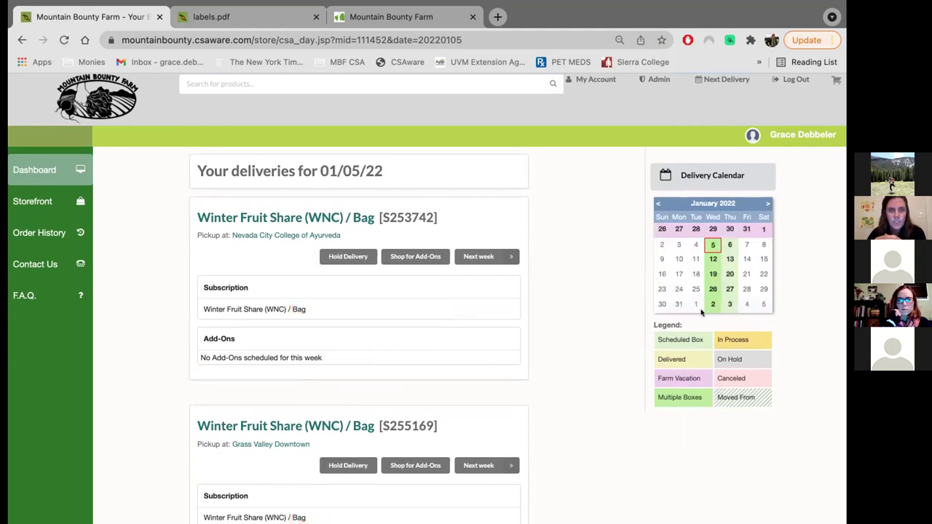
scroll(470, 310, "down", 3)
scroll(462, 304, "up", 3)
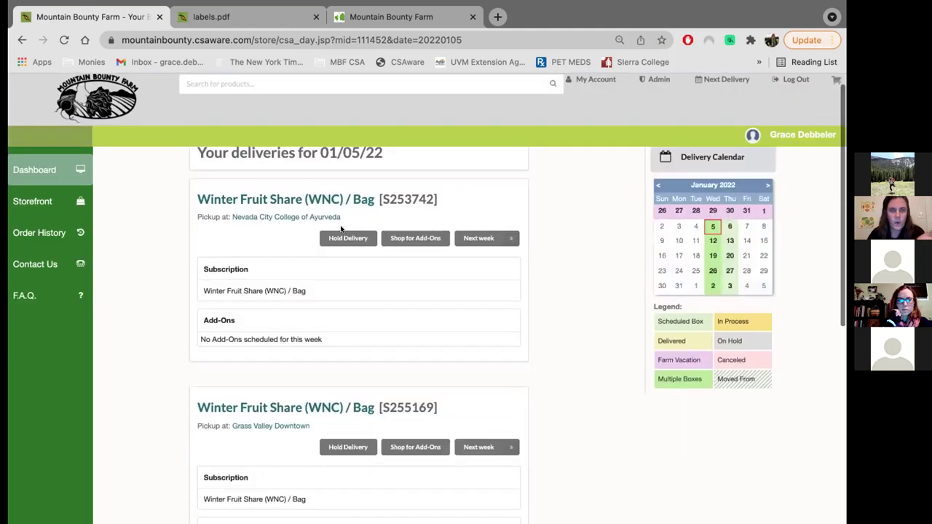
left_click(350, 258)
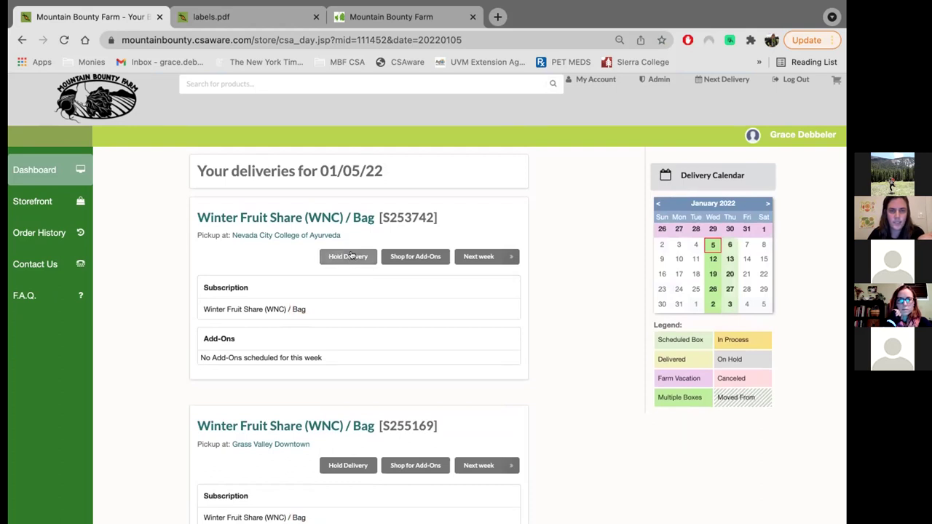
scroll(358, 283, "down", 10)
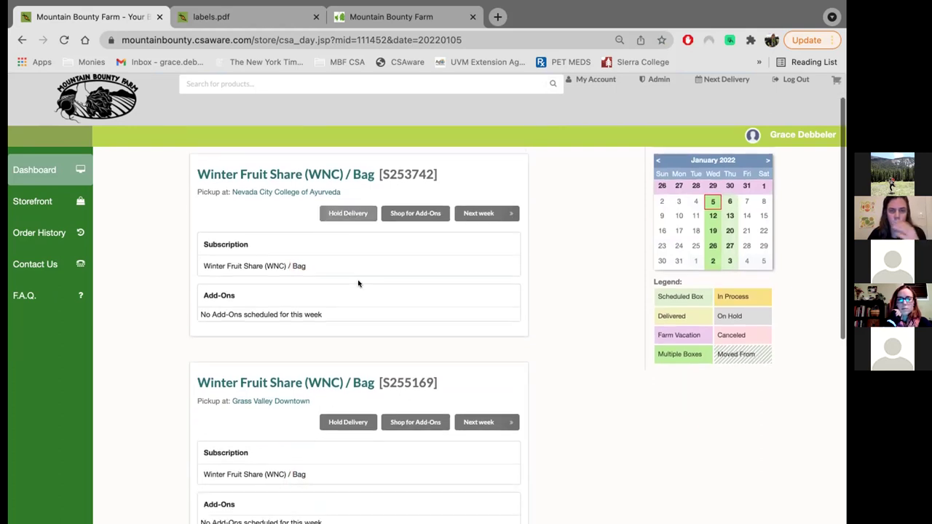
scroll(358, 284, "up", 10)
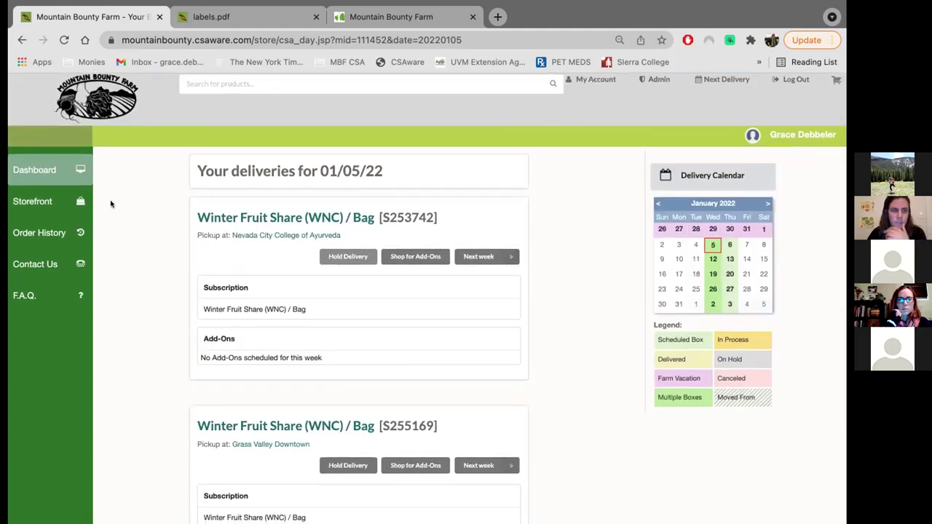
- Return to the dashboard, open the add-ons shop to look over its categories, and go back to the dashboard
left_click(49, 169)
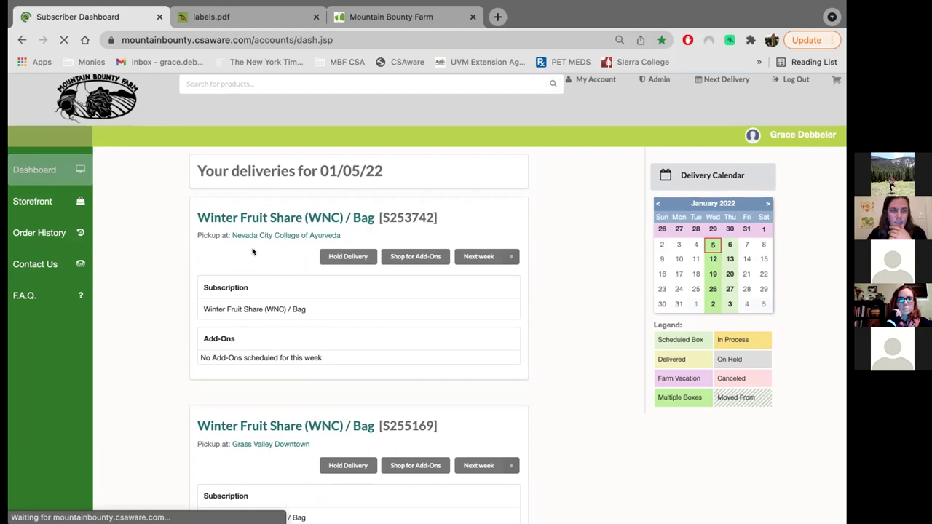
scroll(340, 323, "down", 1)
left_click(332, 277)
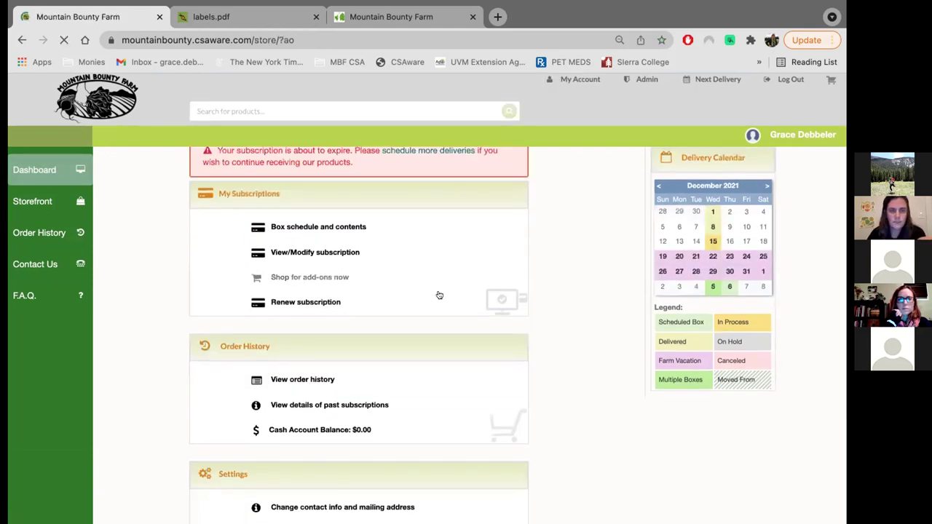
scroll(394, 277, "down", 2)
scroll(354, 248, "up", 2)
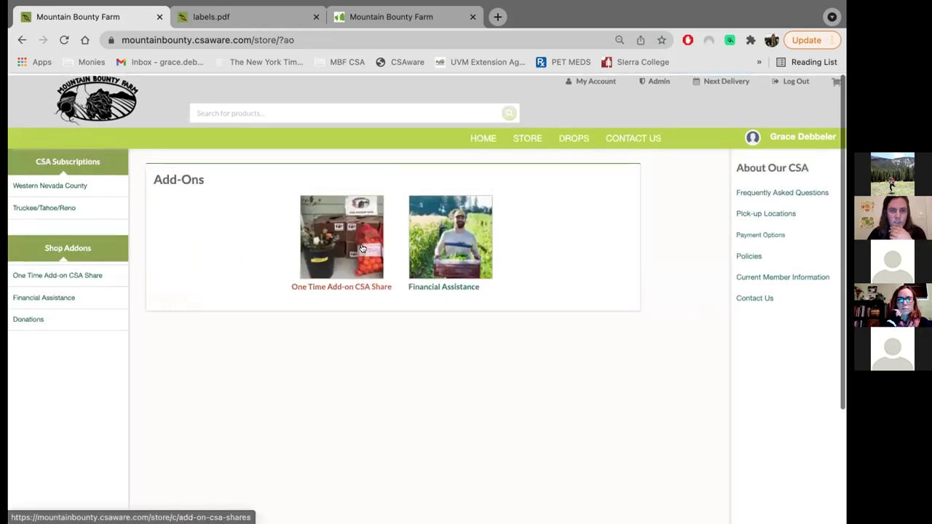
scroll(331, 255, "left", 2)
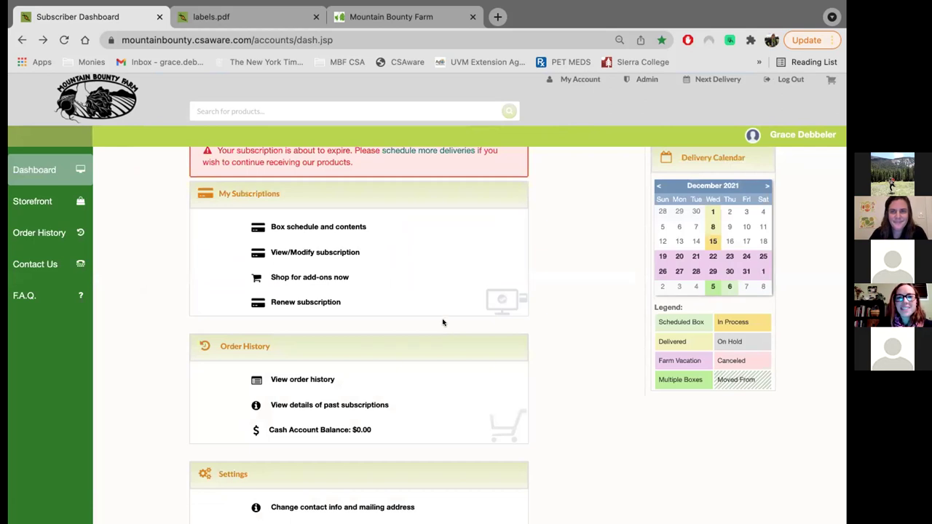
scroll(535, 248, "up", 1)
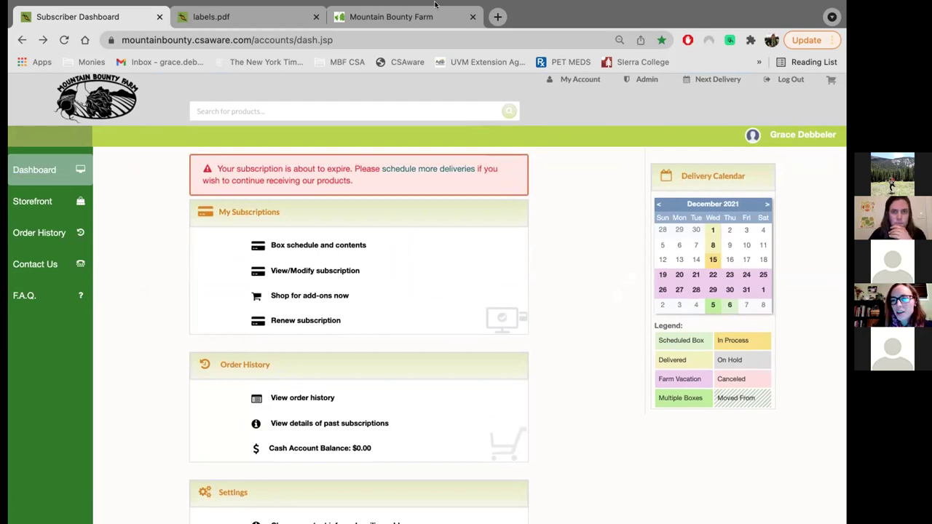
mouse_move(438, 3)
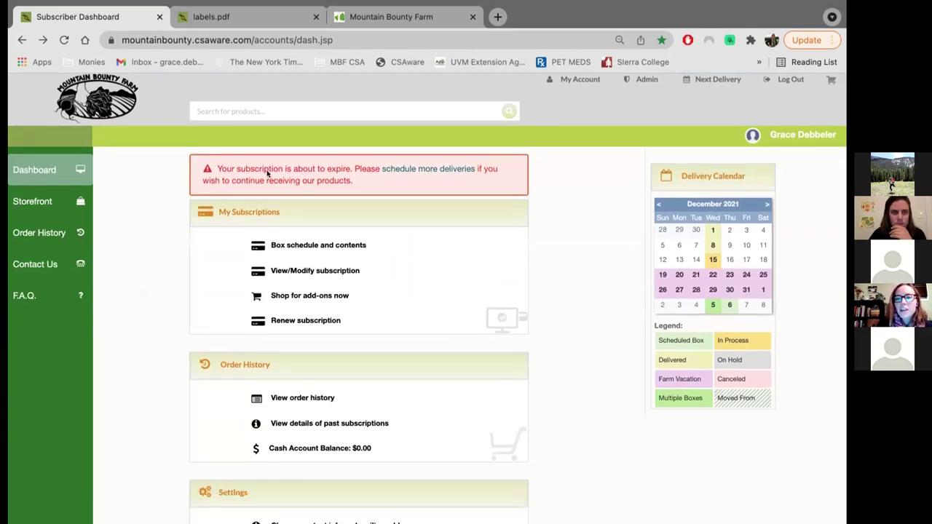
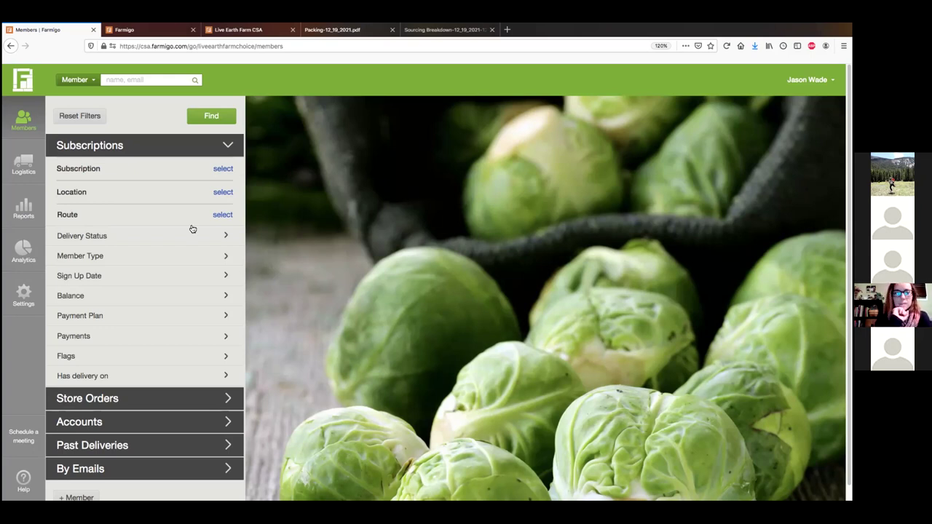
- In Farmigo, open the Live Earth Farm CSA general settings and launch the member Join page for Choice
left_click(21, 296)
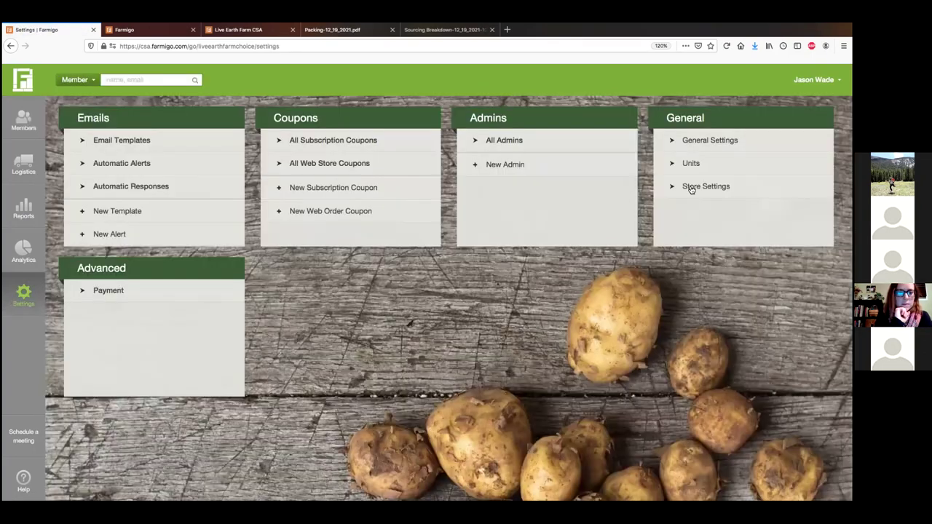
left_click(690, 144)
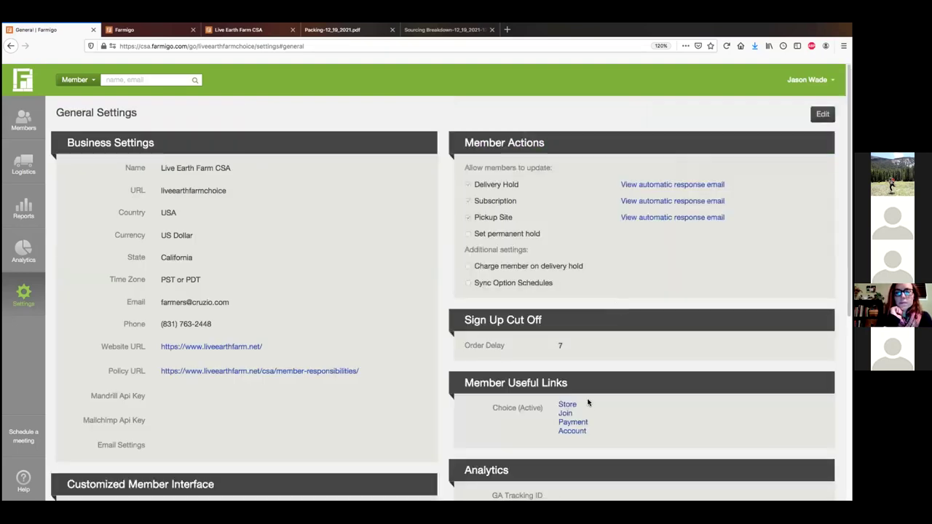
left_click(565, 414)
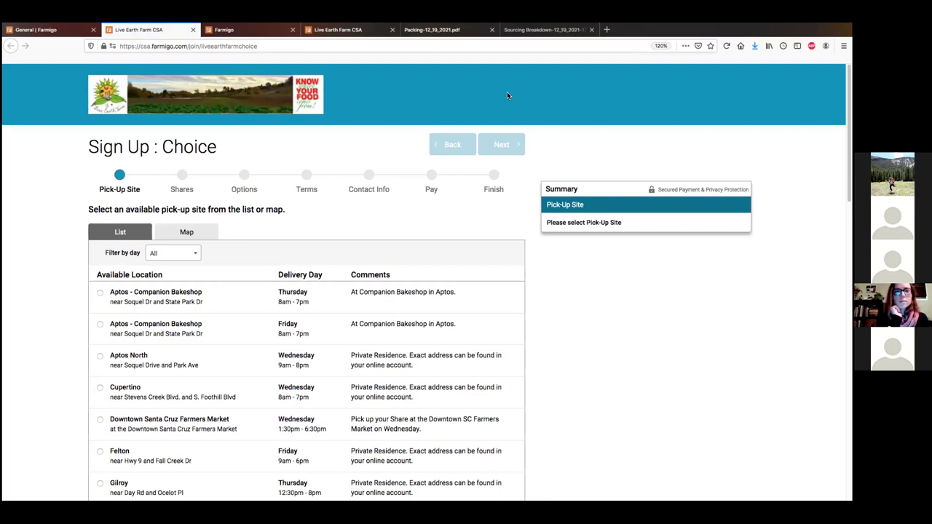
- Look through the pick-up sites, choose the Friday pick-up at Aptos - Companion Bakeshop and continue to the shares
scroll(591, 381, "down", 4)
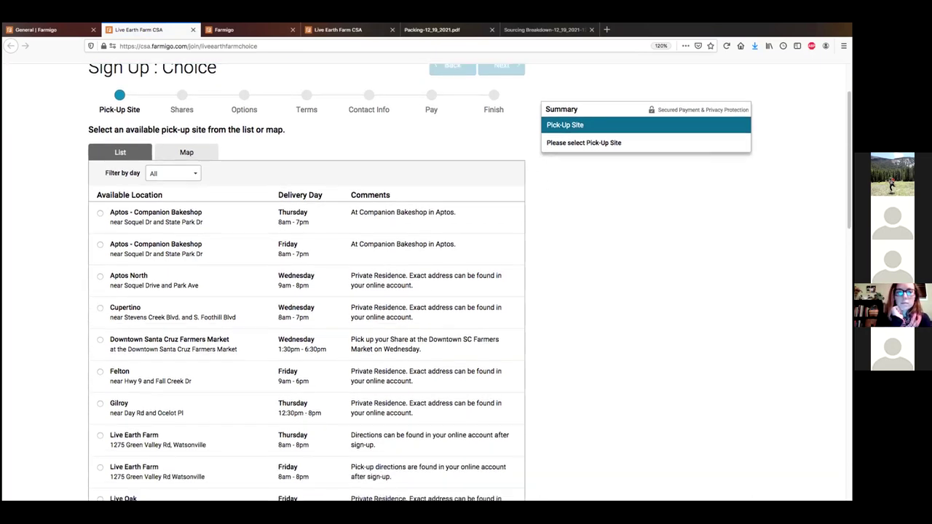
scroll(339, 158, "down", 2)
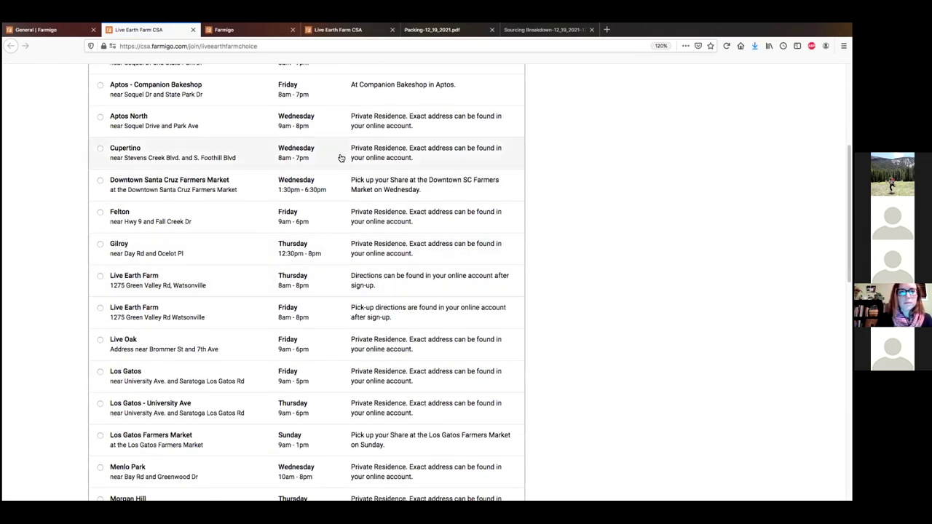
left_click(270, 96)
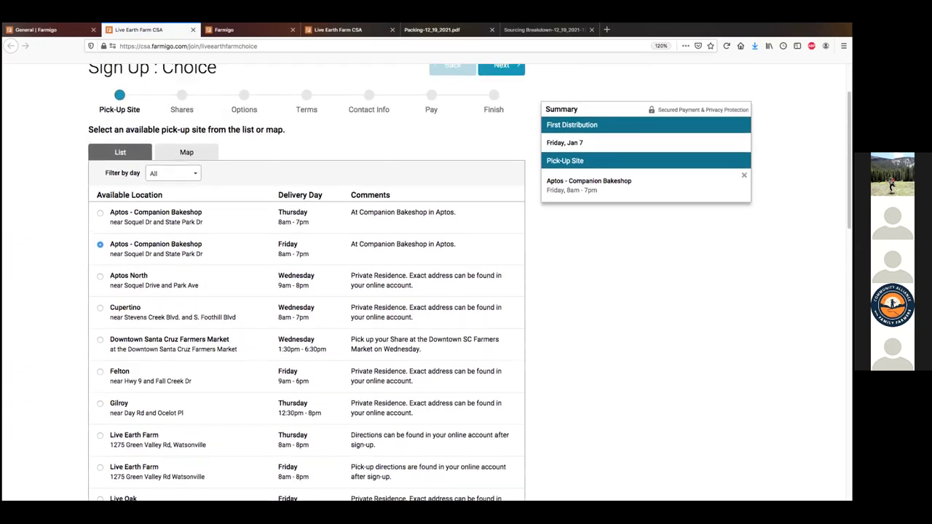
left_click(503, 90)
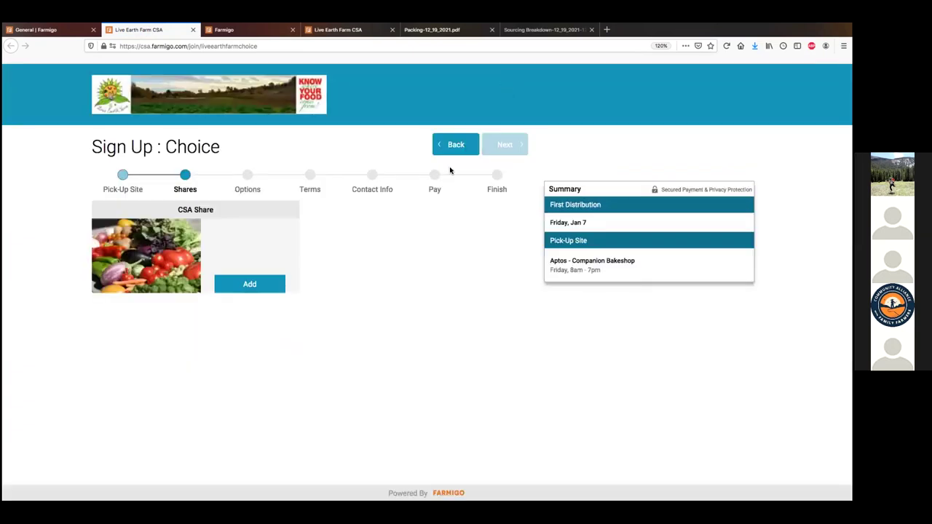
- Add one CSA Share to the sign-up and continue past the options without adding any extras
left_click(254, 284)
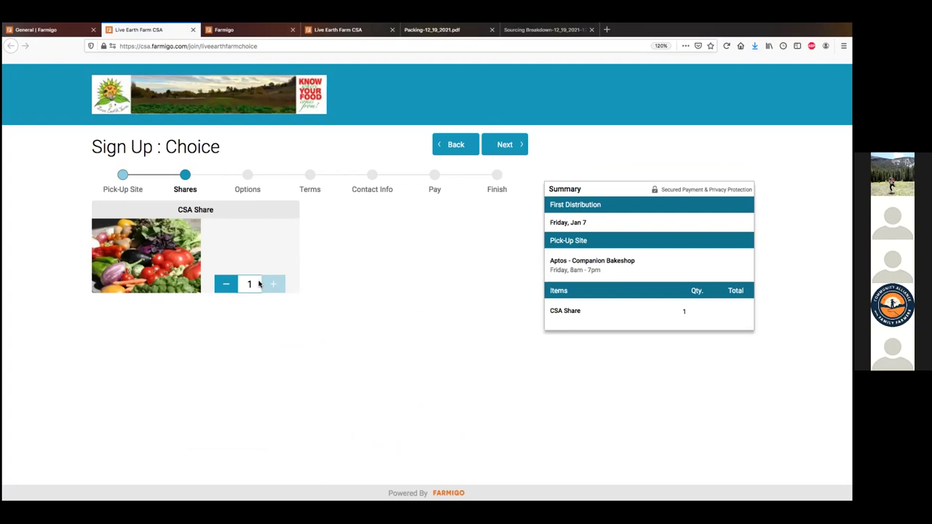
left_click(501, 145)
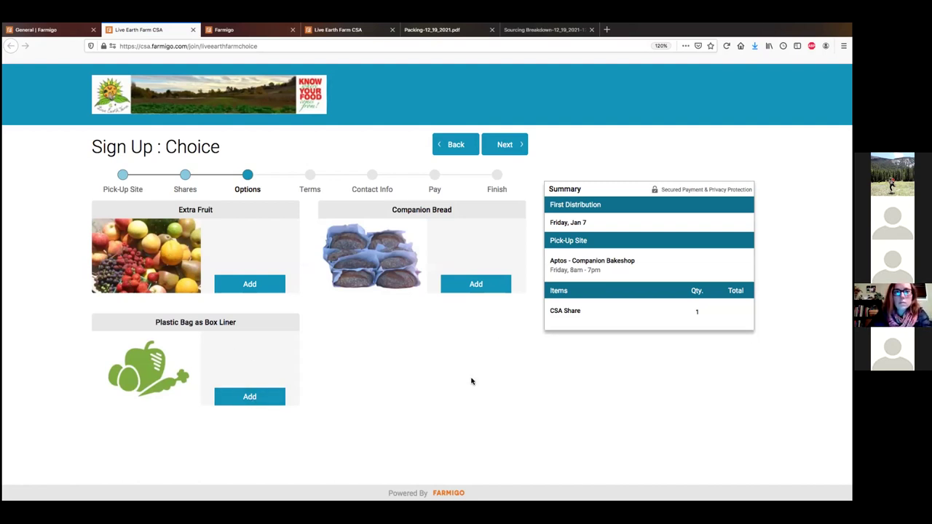
left_click(511, 146)
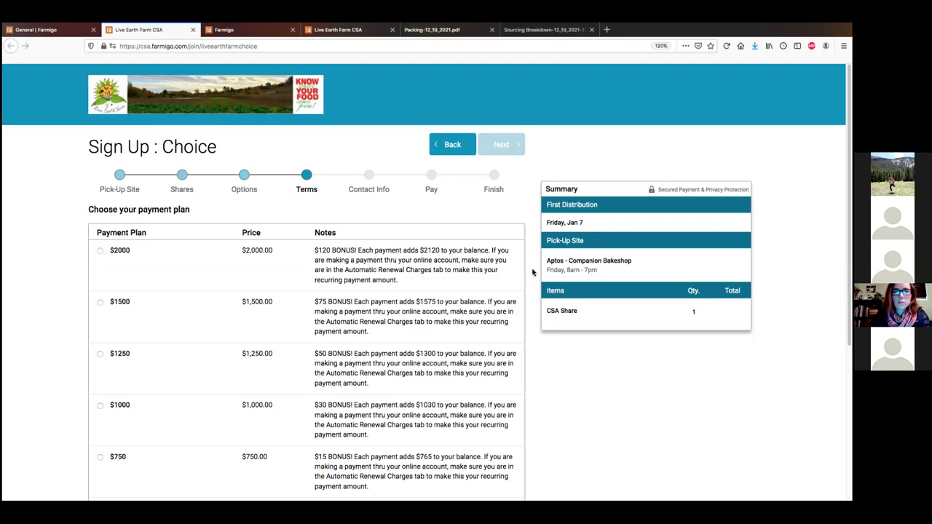
- Review the payment plans, choose the $150 plan and continue to the contact info stage
scroll(301, 233, "down", 4)
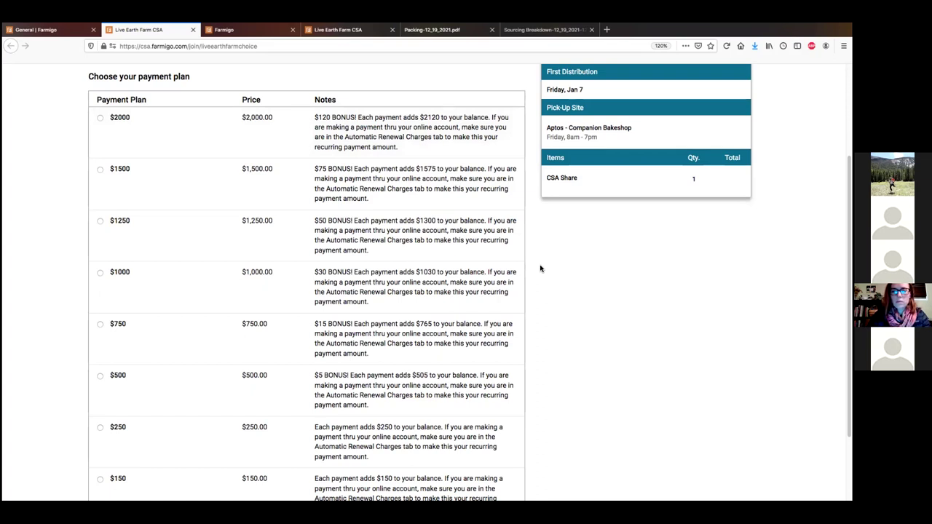
scroll(466, 282, "down", 3)
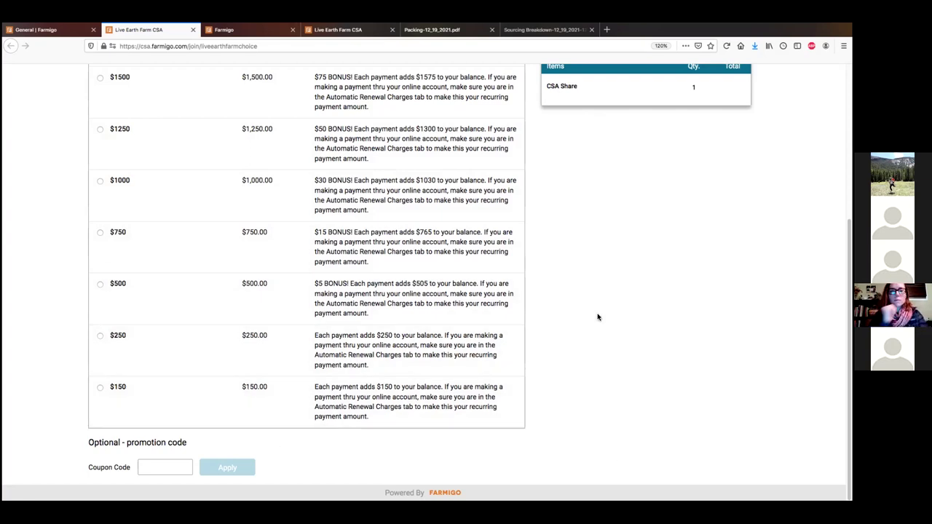
left_click(215, 411)
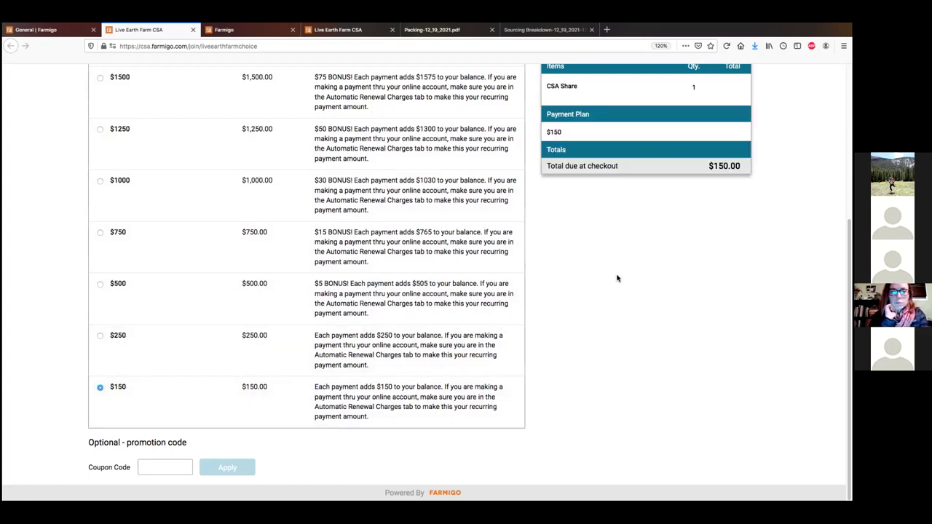
scroll(510, 219, "up", 5)
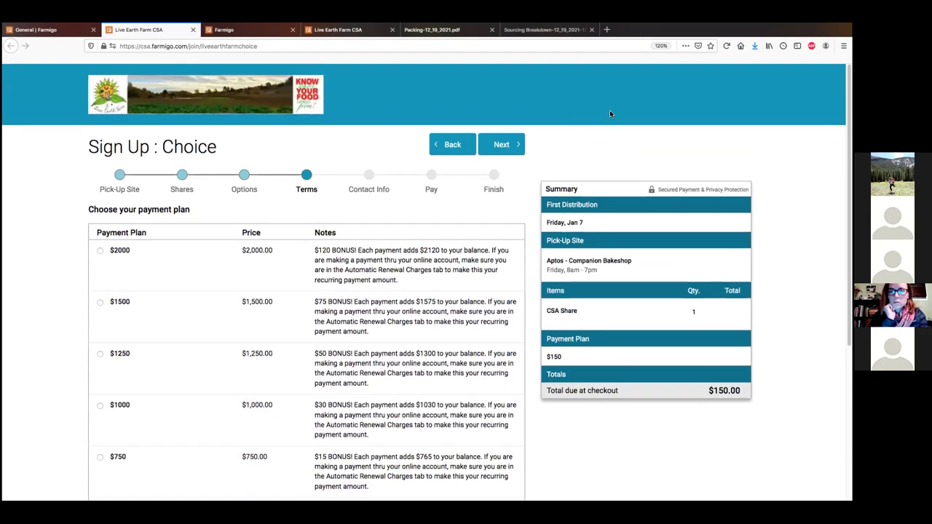
left_click(511, 143)
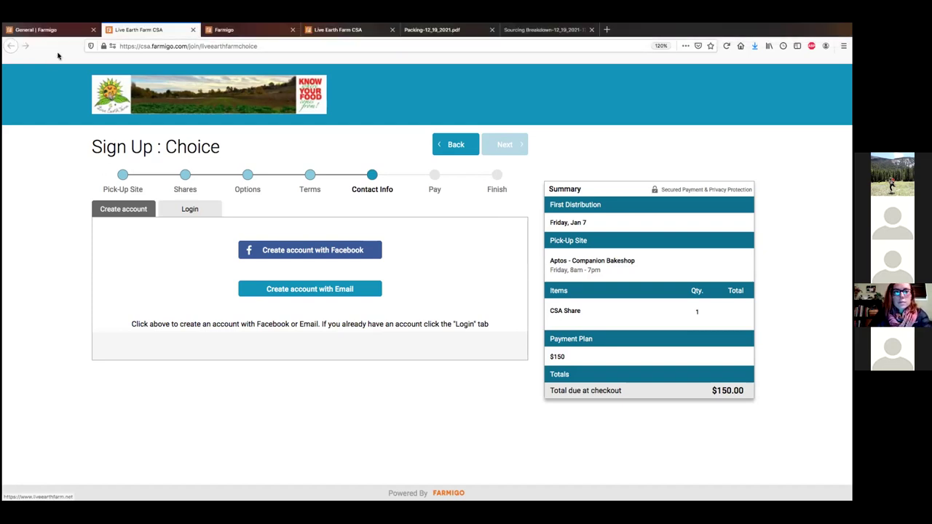
- Return to the Farmigo admin site, list the published subscriptions and examine the CSA Share and Companion Bread details
left_click(51, 31)
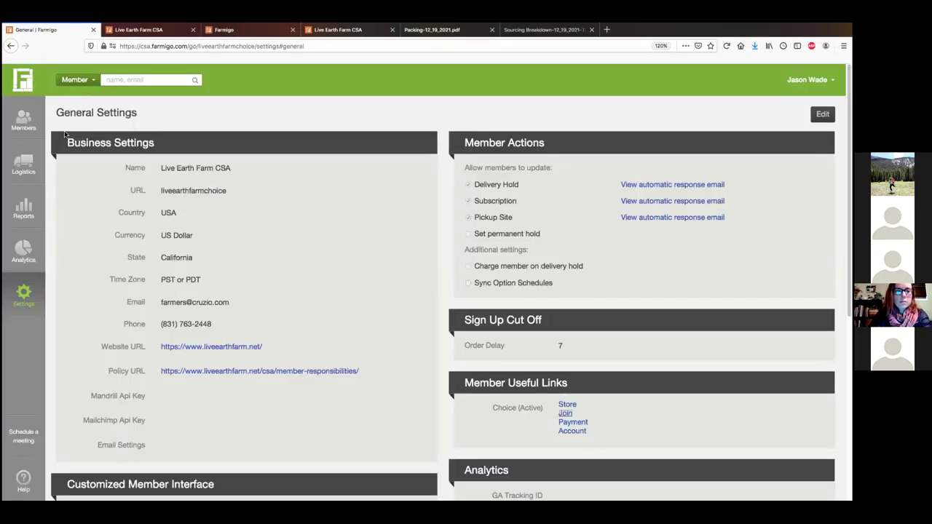
left_click(39, 158)
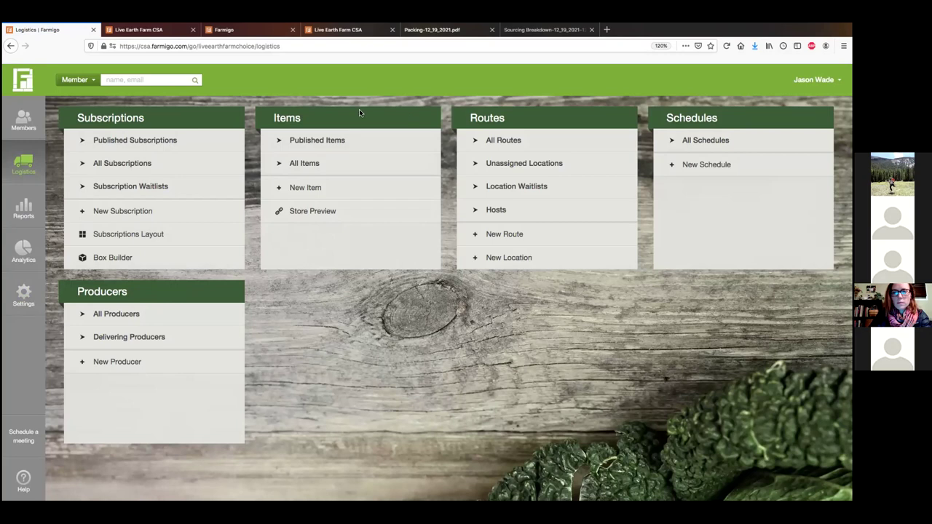
left_click(137, 140)
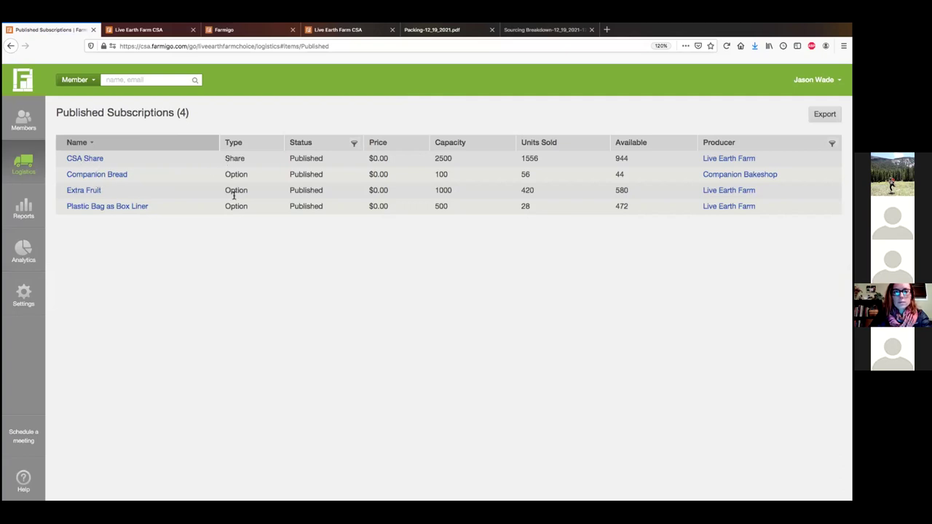
left_click(96, 158)
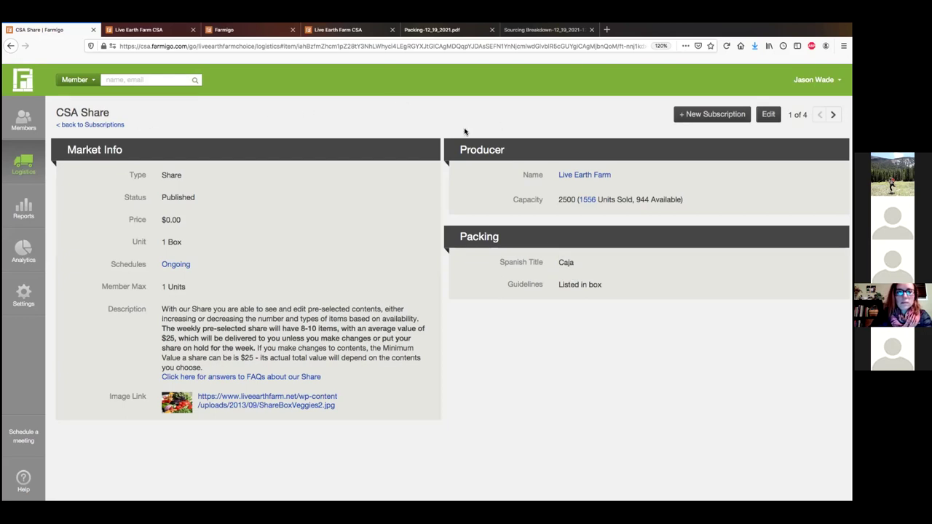
left_click(108, 125)
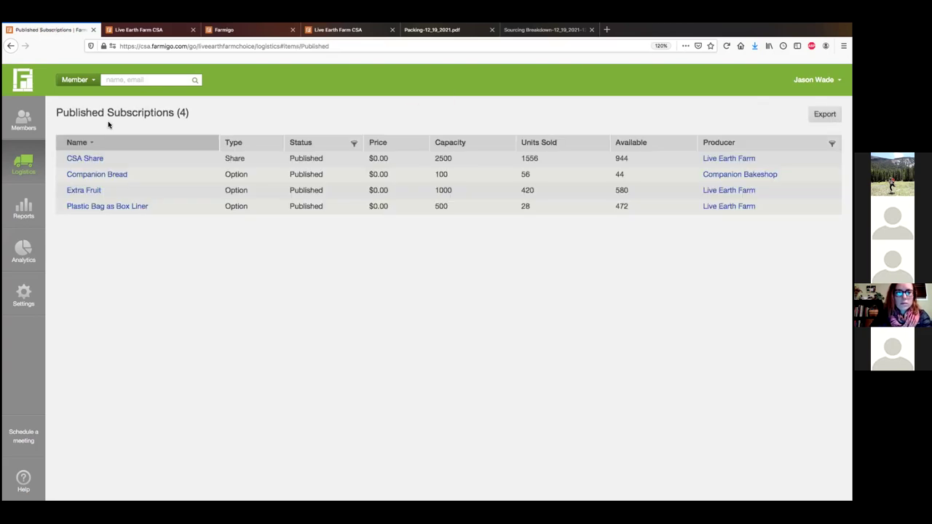
left_click(117, 177)
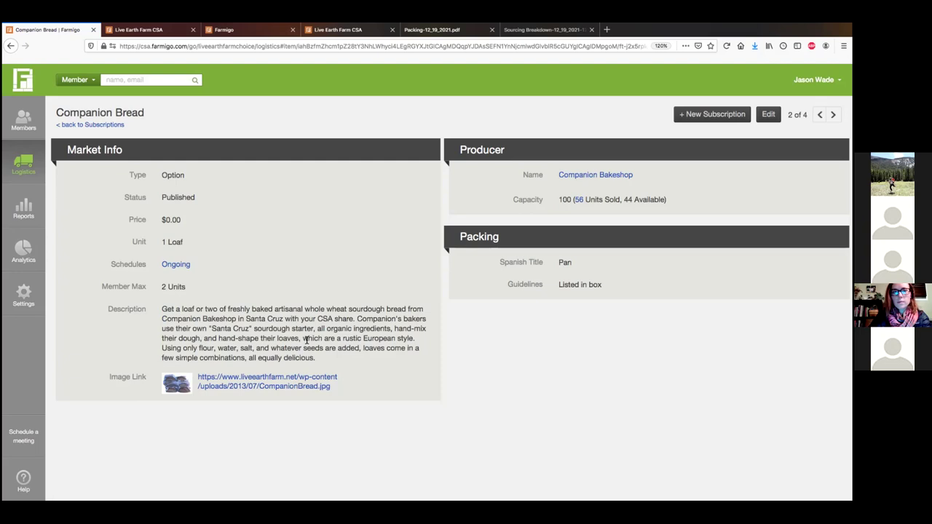
- Open Box Builder from the logistics section and load the boxes for December 19, 2021
left_click(33, 165)
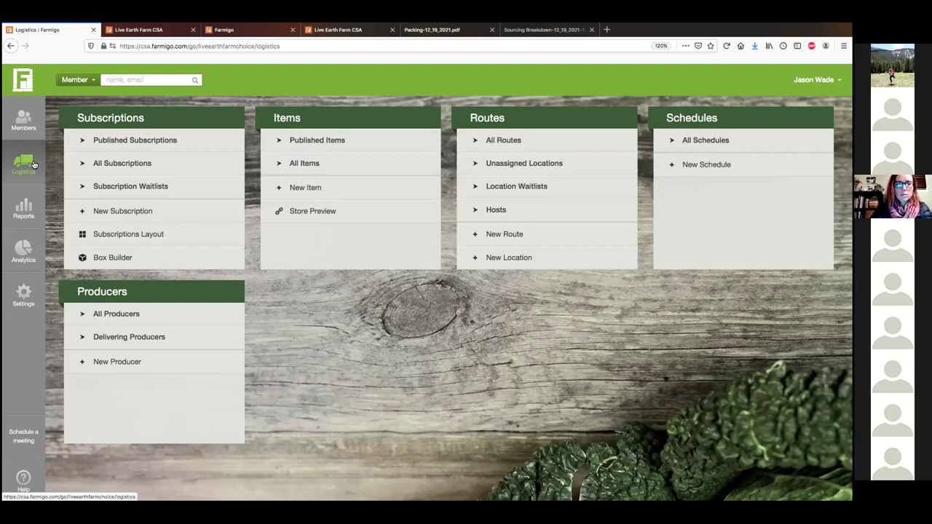
left_click(134, 257)
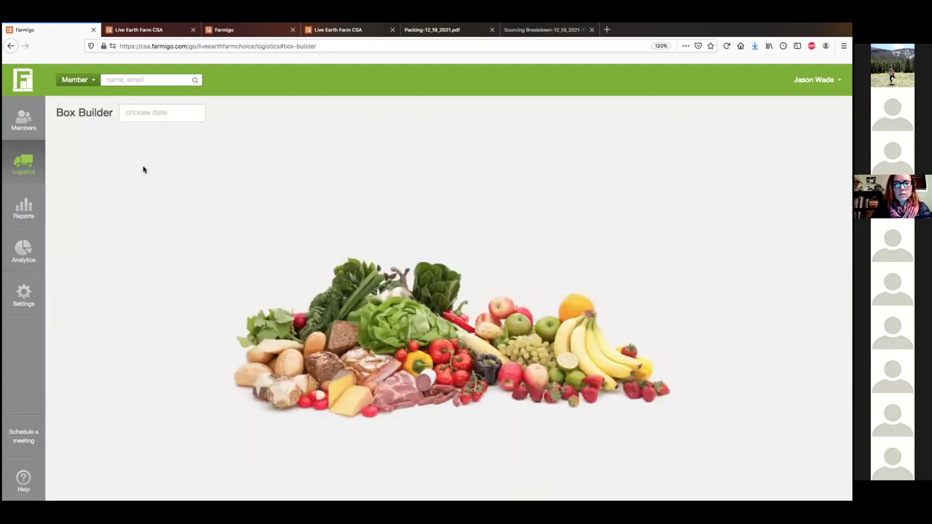
left_click(153, 115)
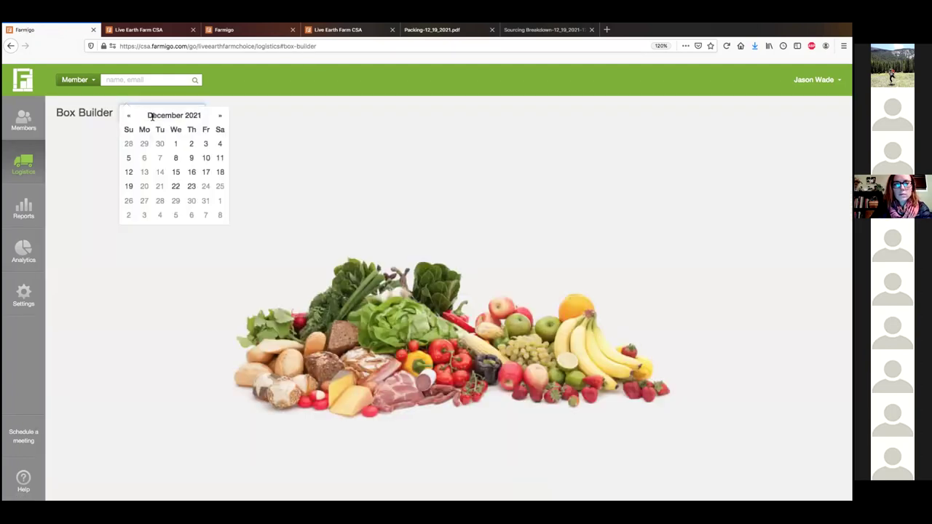
left_click(129, 185)
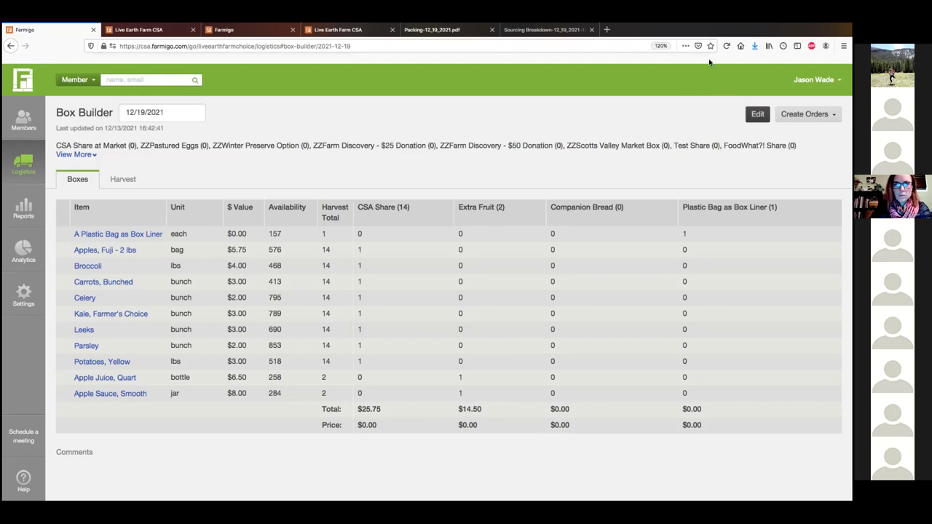
- Put the 12/19/2021 box contents into editing mode, keeping the browser window in full screen
mouse_move(74, 32)
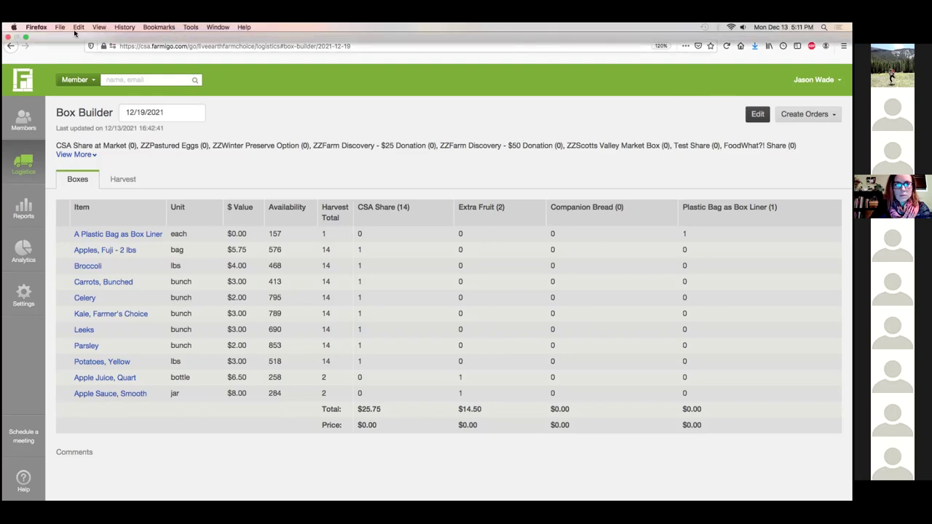
left_click(24, 36)
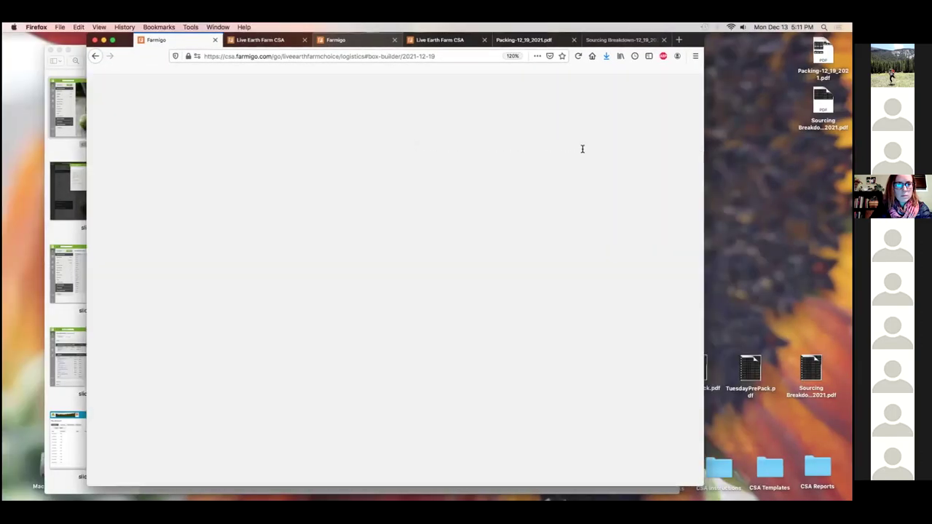
left_click(601, 125)
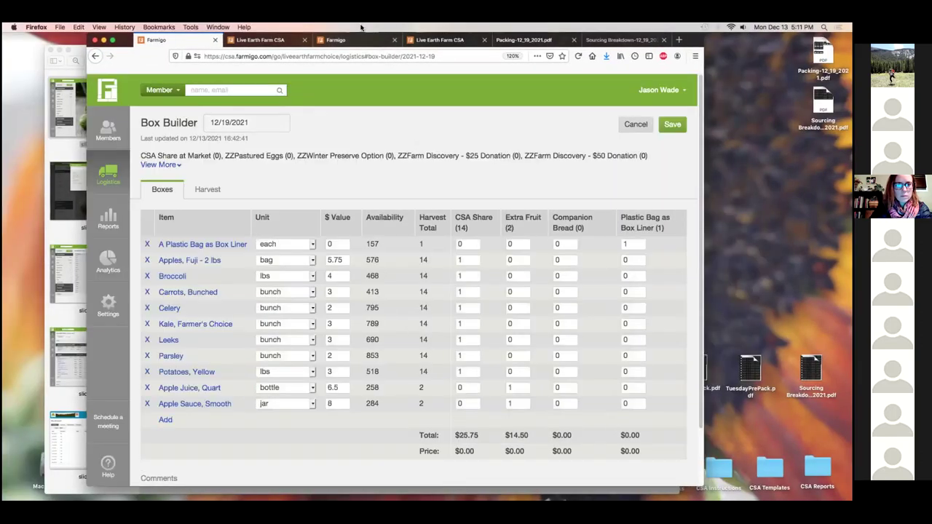
left_click(112, 39)
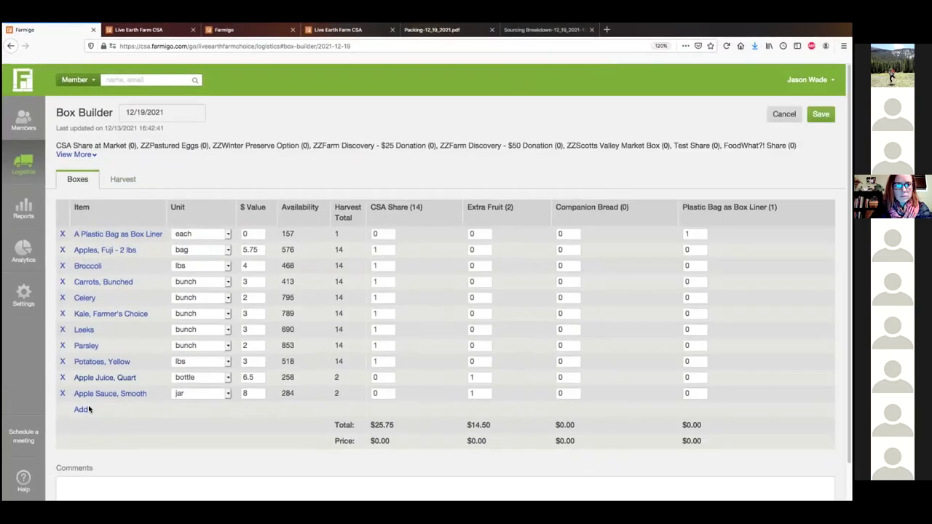
- Find items matching "bre" and add the third Bread, Sourdough entry to the 12/19/2021 box contents
left_click(82, 409)
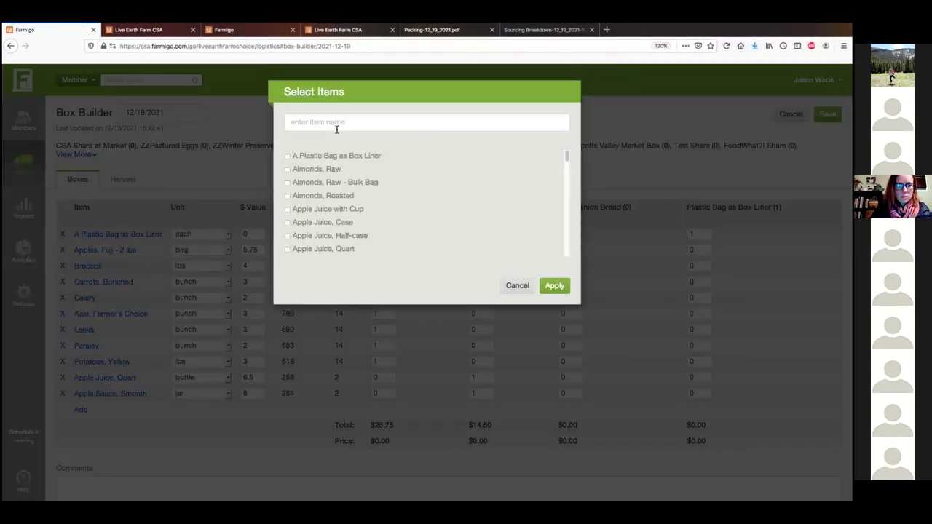
left_click(336, 128)
type("bre")
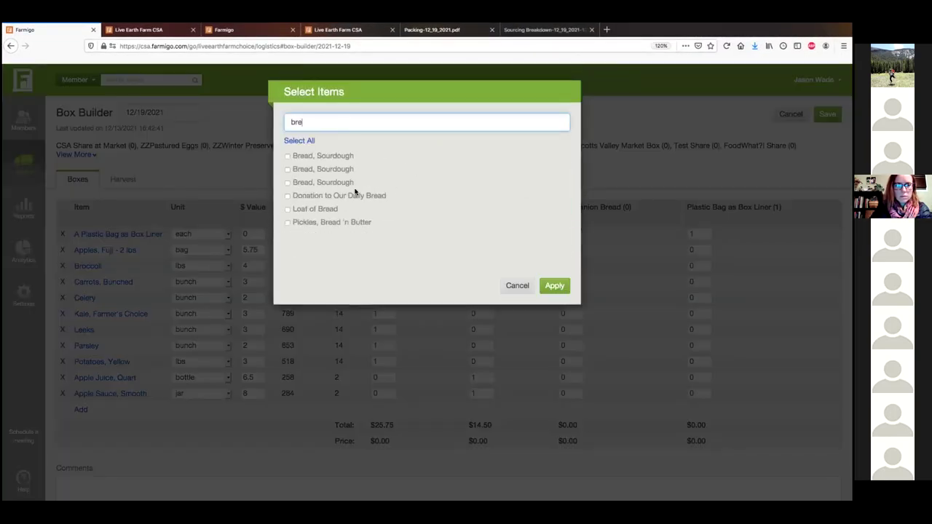
left_click(345, 183)
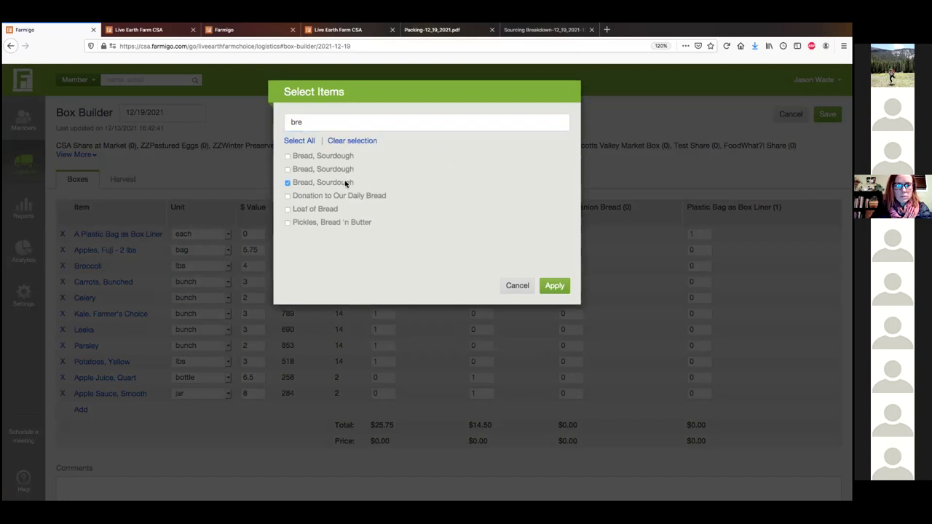
left_click(555, 287)
- Set the Bread, Sourdough quantity for Companion Bread to 1 and save the 12/19/2021 boxes
left_click(568, 409)
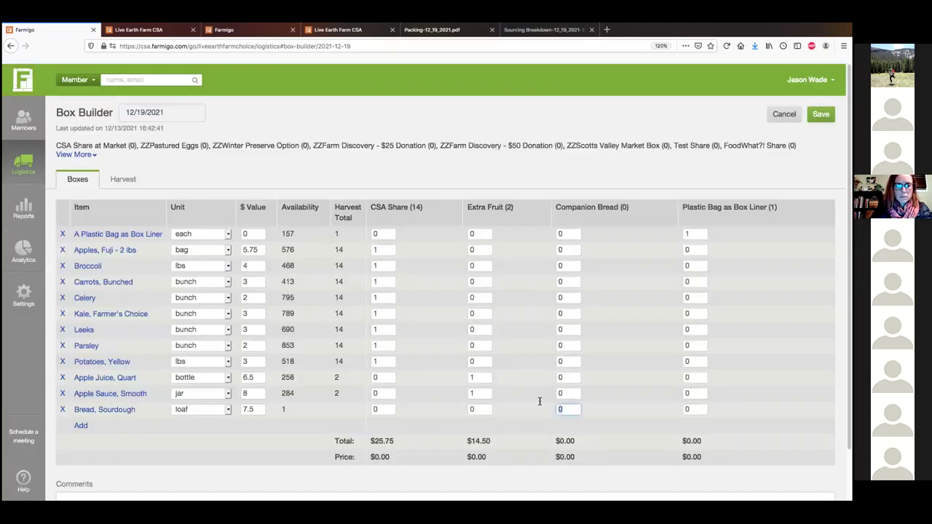
type("1")
left_click(622, 402)
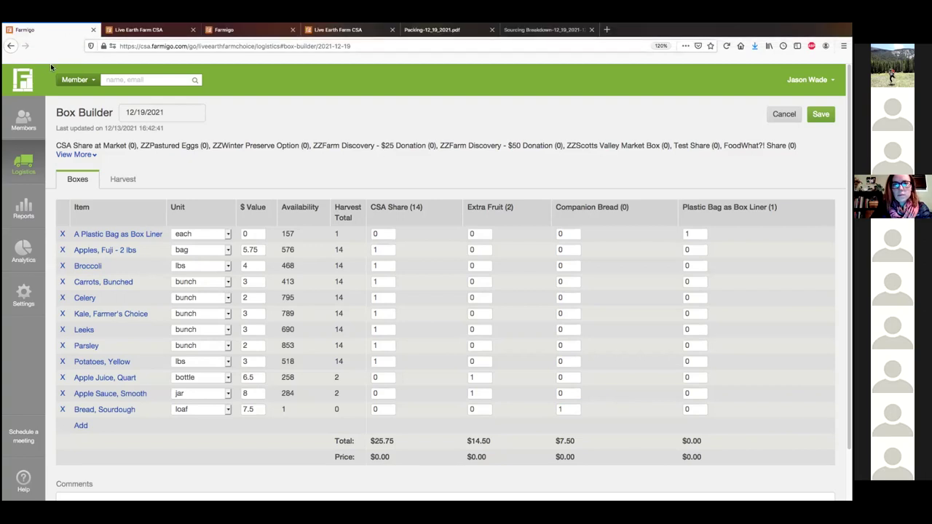
left_click(25, 38)
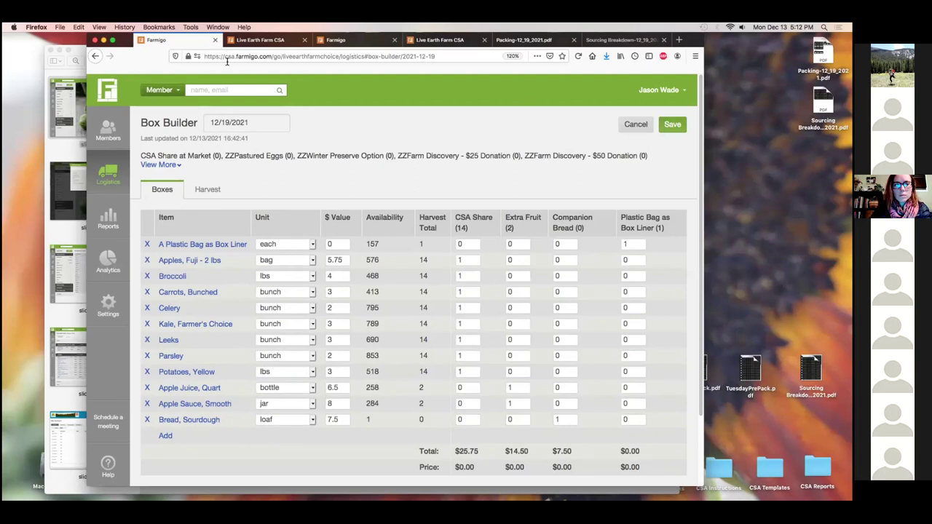
left_click(112, 41)
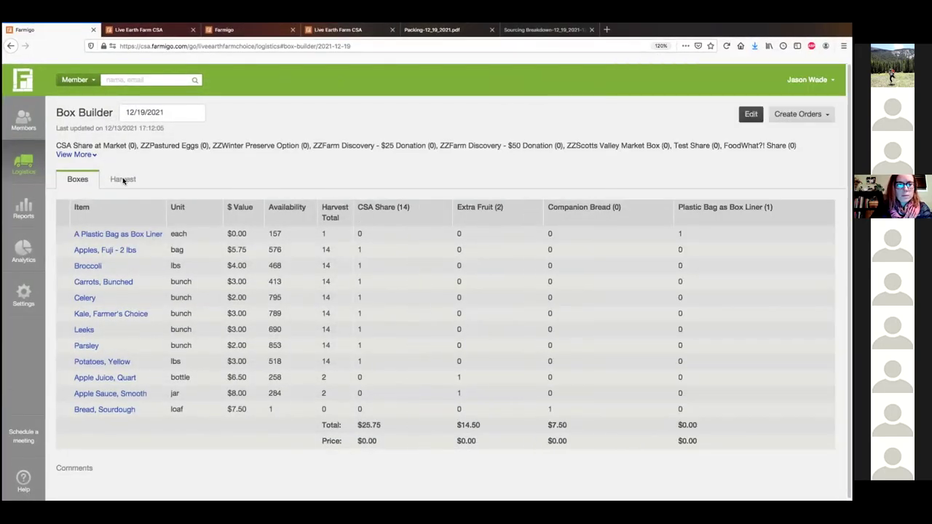
- Examine the harvest totals in Box Builder and compare them with the Harvest List PDF for December 19, 2021
left_click(123, 180)
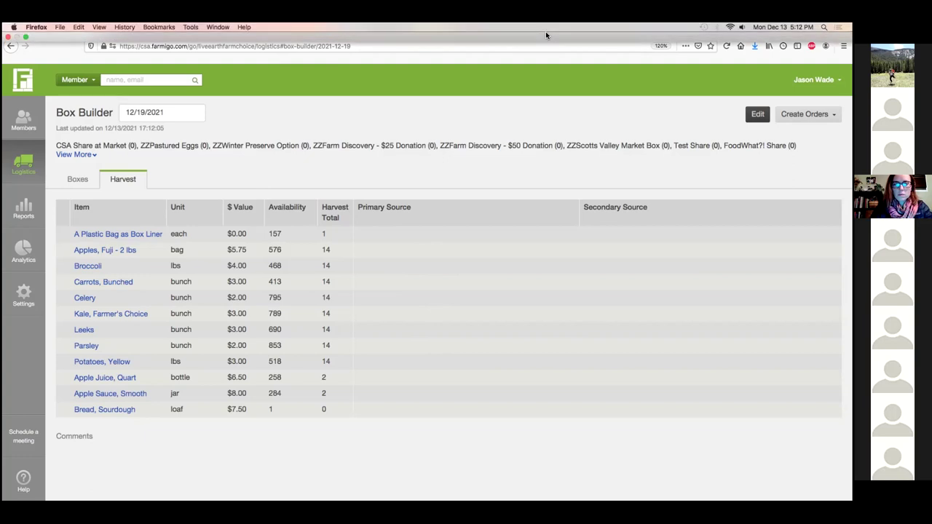
left_click(557, 30)
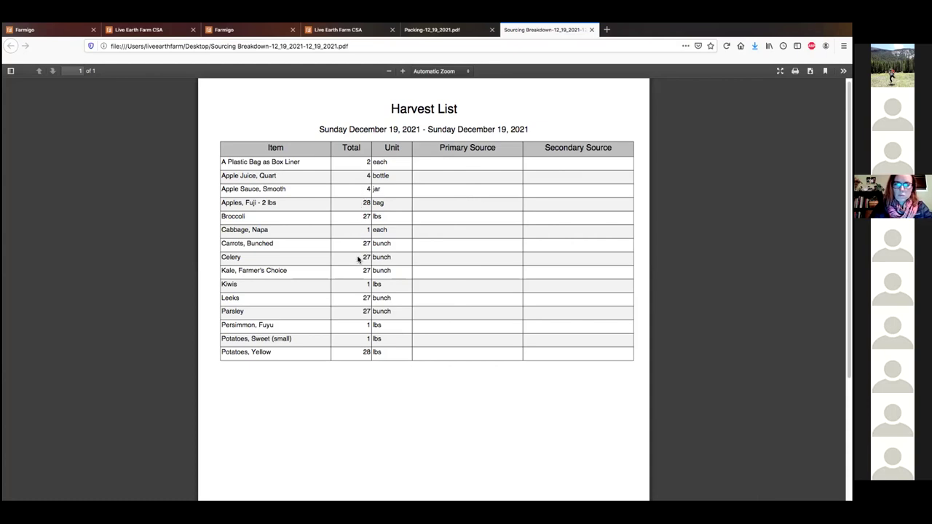
left_click(364, 306)
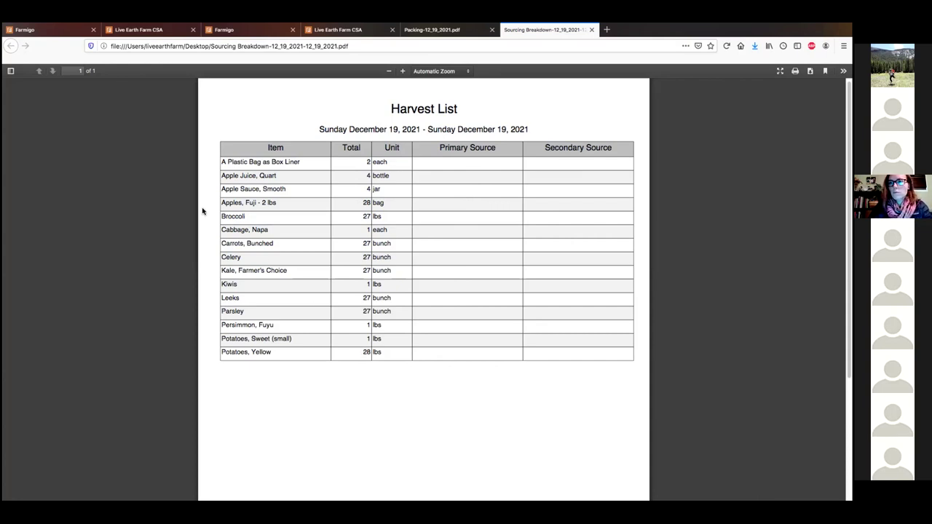
- Close the Live Earth Farm member sign-up page that was left at the contact info stage
left_click(144, 31)
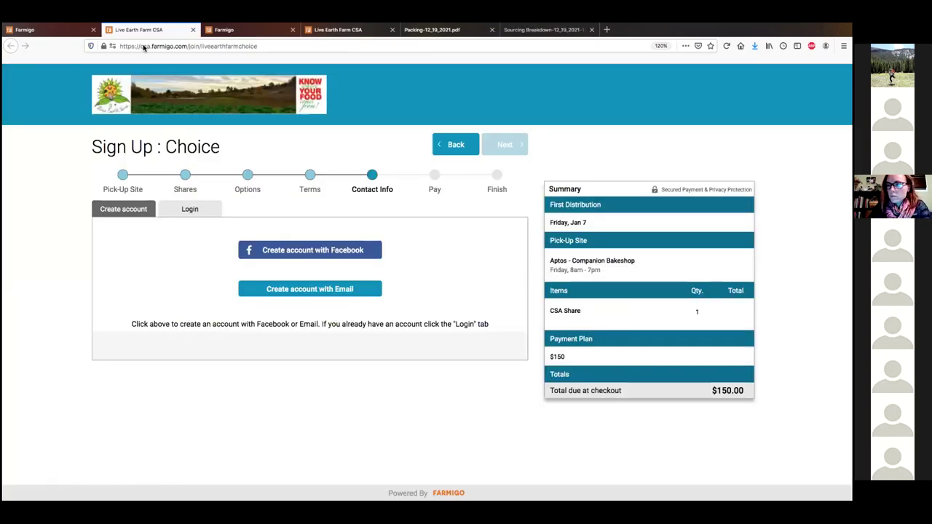
left_click(193, 31)
left_click(529, 244)
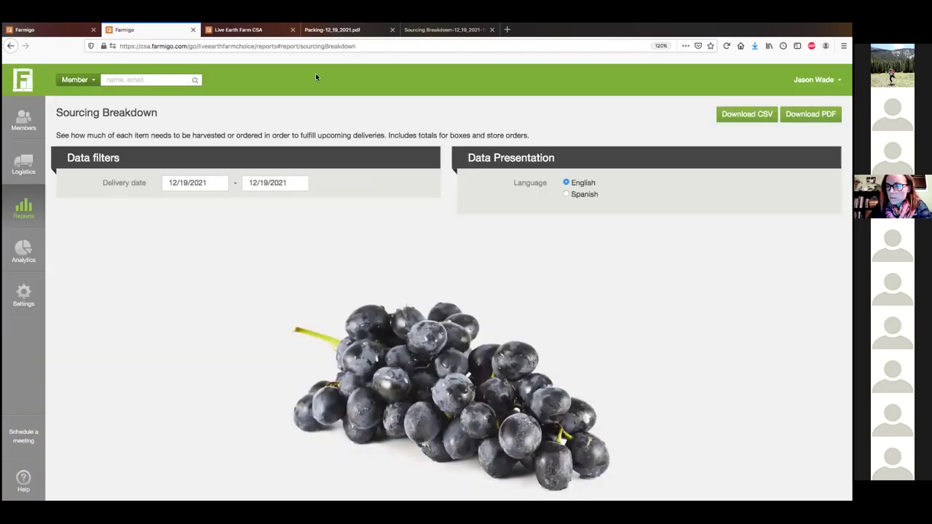
- Examine the packing list PDF for December 19, 2021, and return to the box contents in Box Builder
left_click(334, 30)
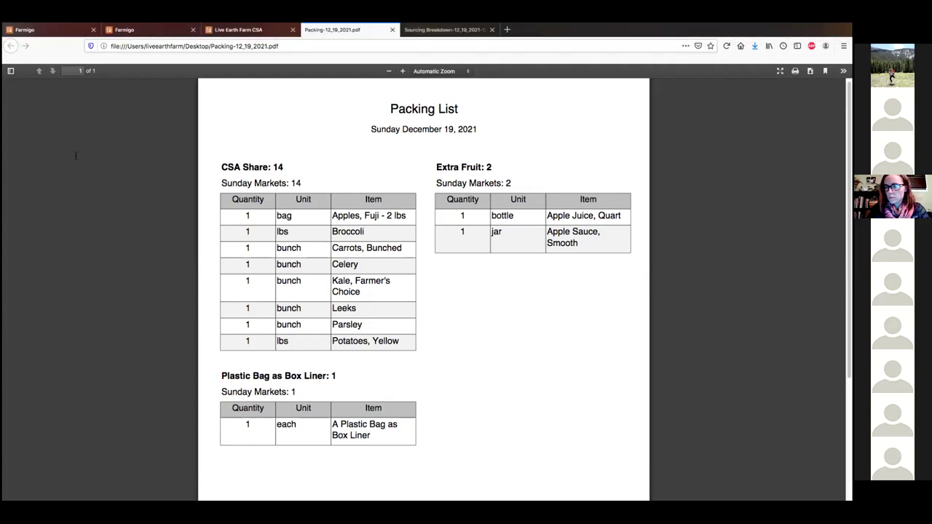
left_click(51, 30)
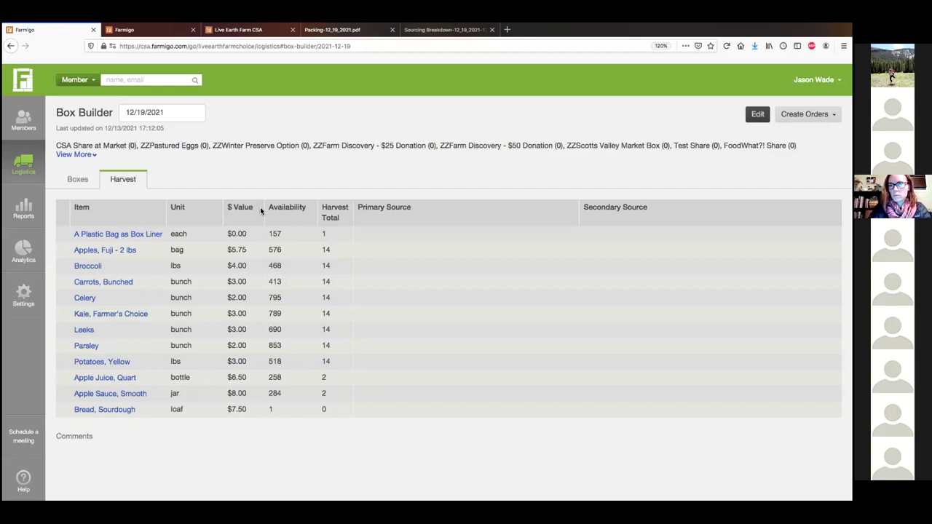
left_click(86, 180)
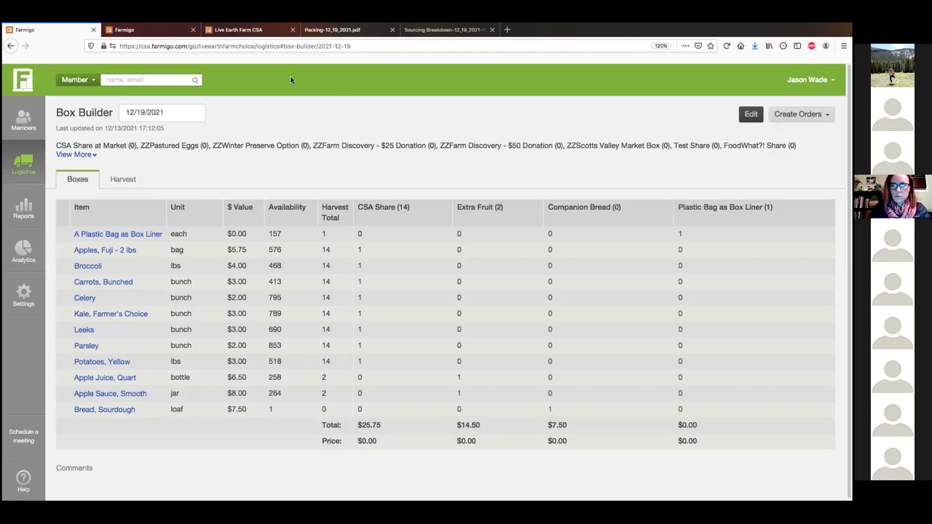
- Review the options for creating the 12/19/2021 orders immediately or scheduling them, without choosing either
mouse_move(67, 25)
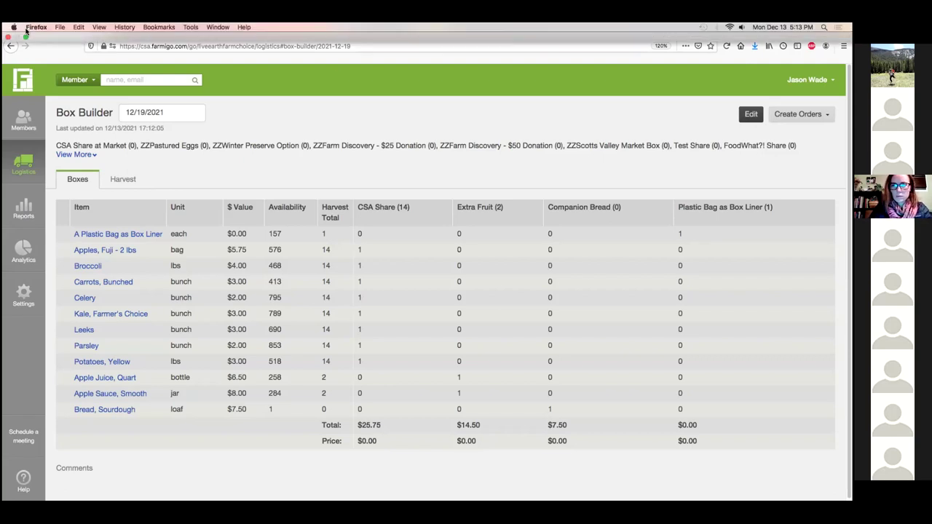
left_click(26, 38)
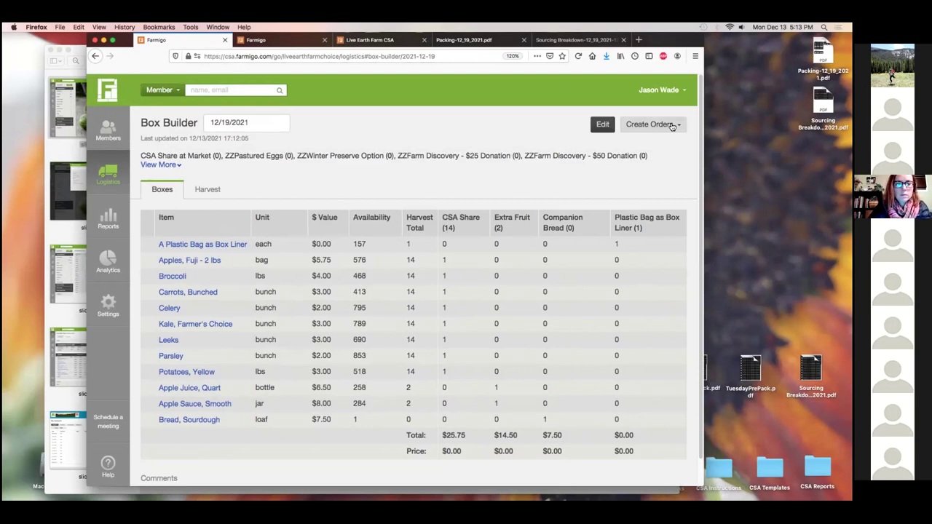
left_click(672, 126)
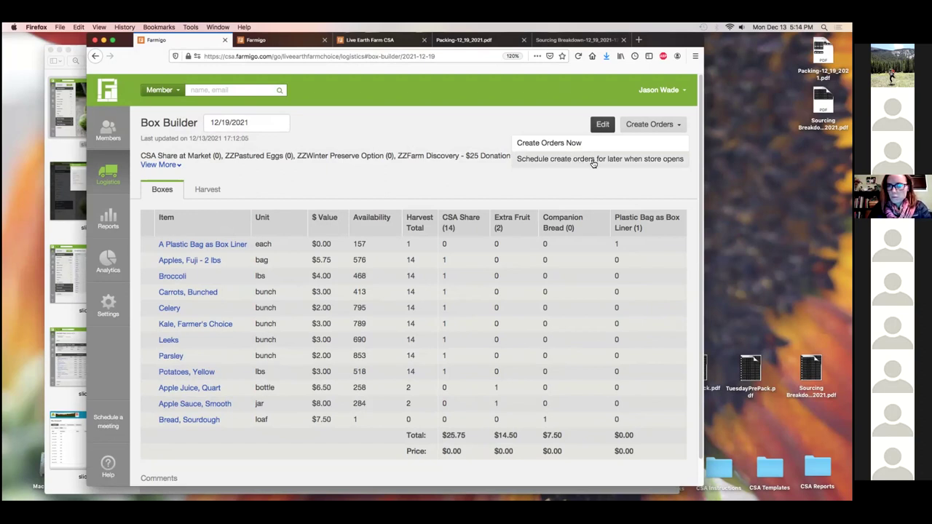
left_click(548, 122)
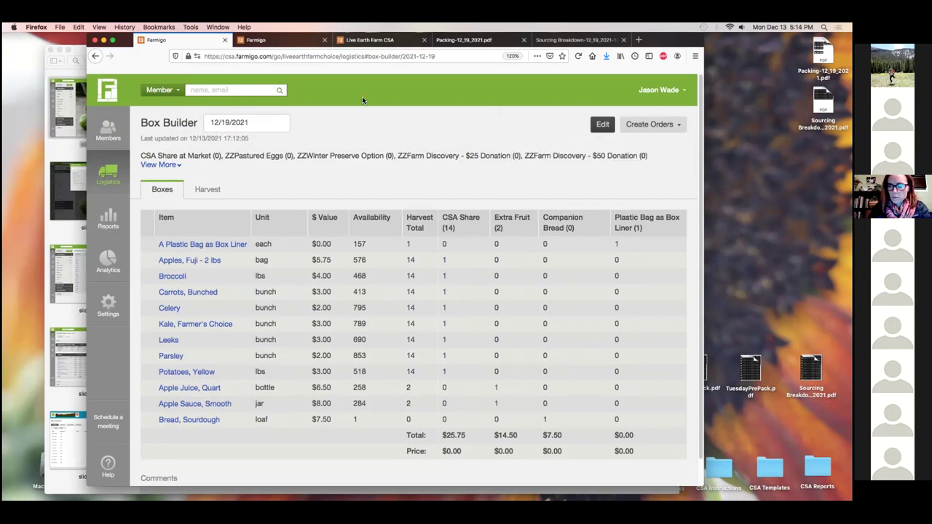
left_click(113, 41)
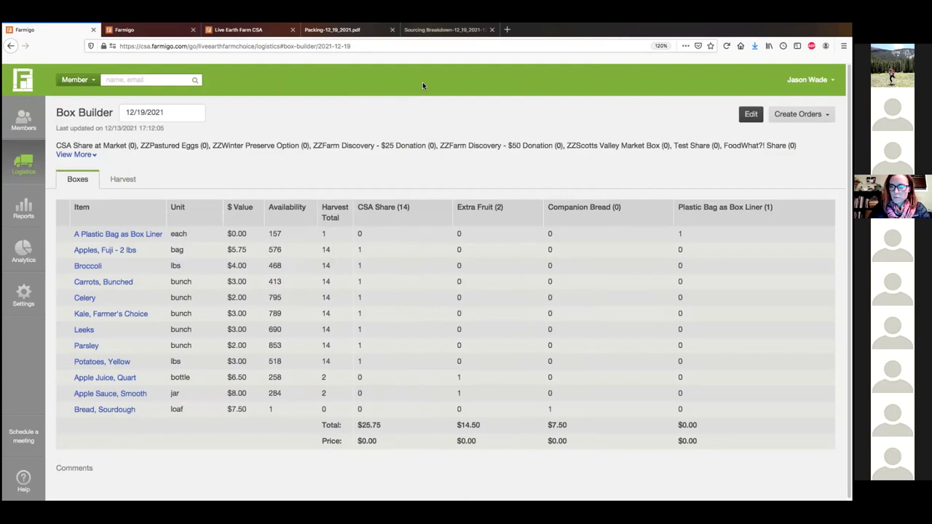
- List the published items from the logistics section and examine the Cabbage, Napa item details
left_click(24, 165)
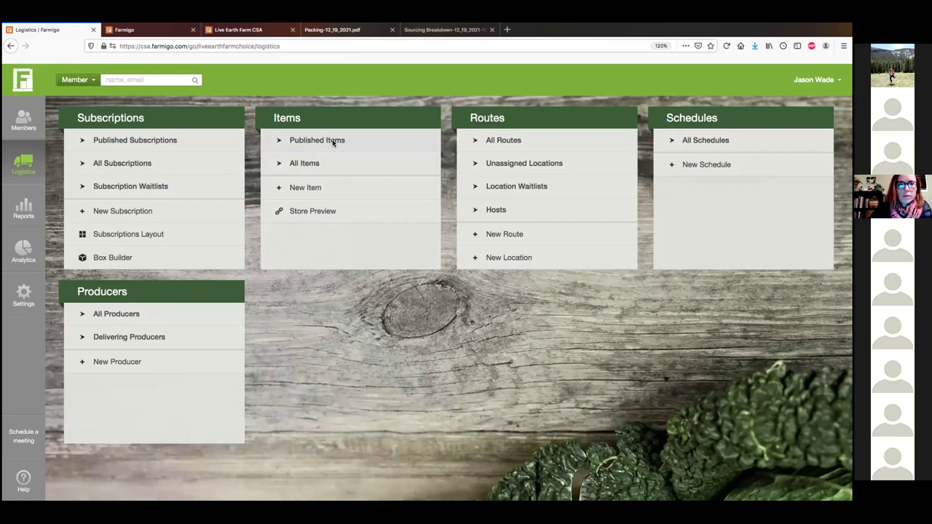
left_click(332, 141)
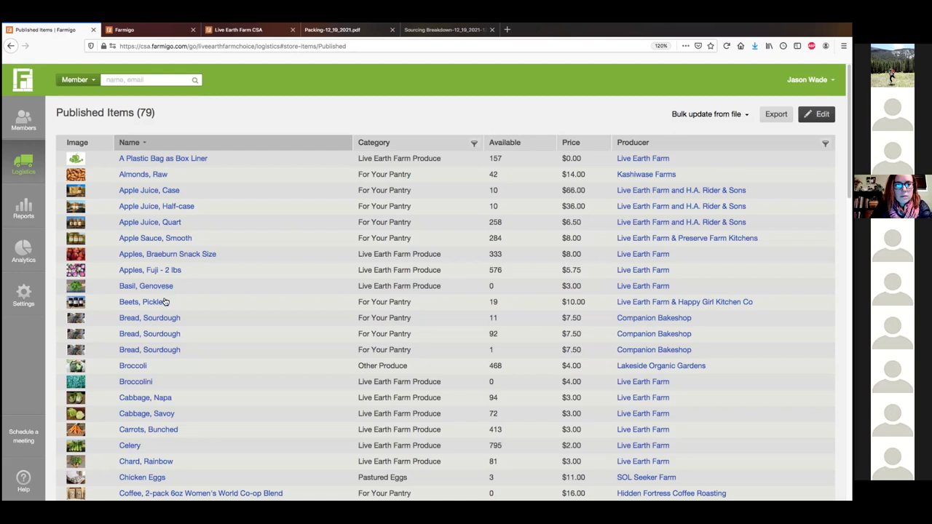
left_click(136, 399)
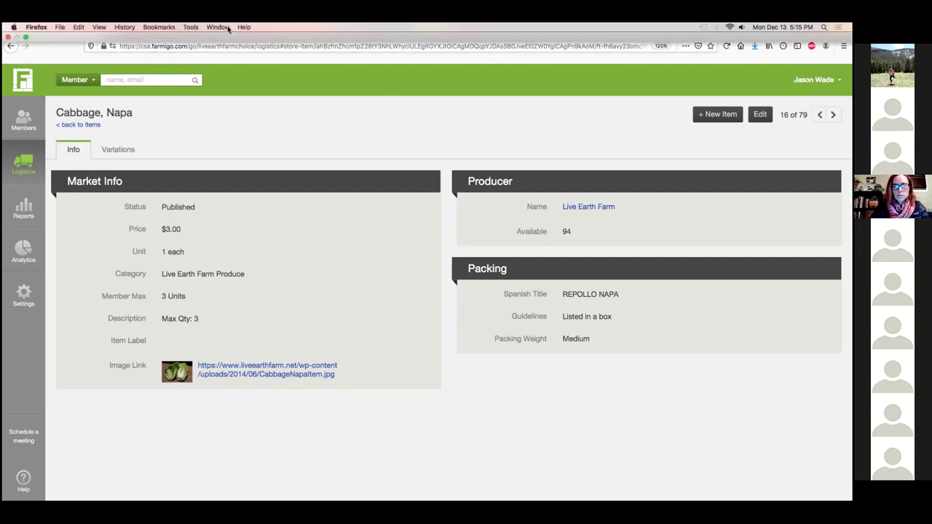
- Switch to the member web store and look through the Live Earth Farm Produce and Other Produce categories
left_click(254, 32)
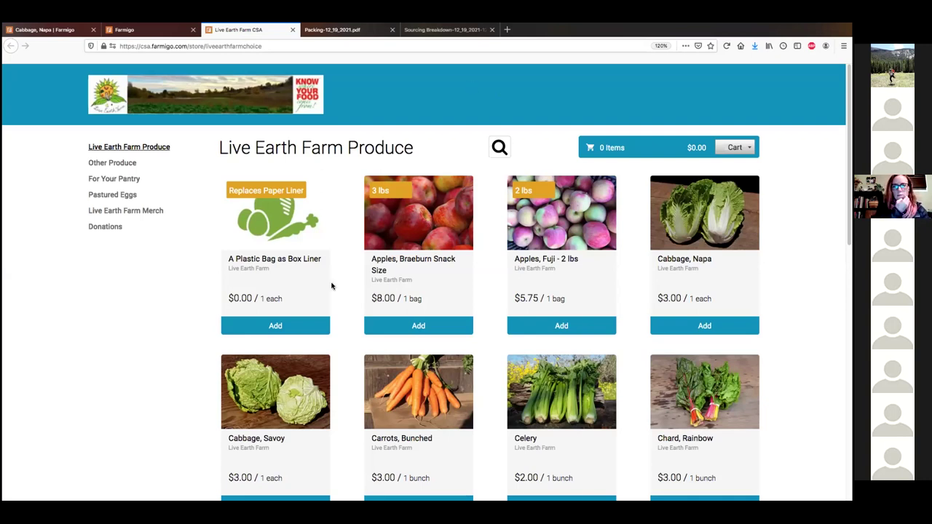
scroll(332, 286, "down", 5)
scroll(427, 282, "down", 5)
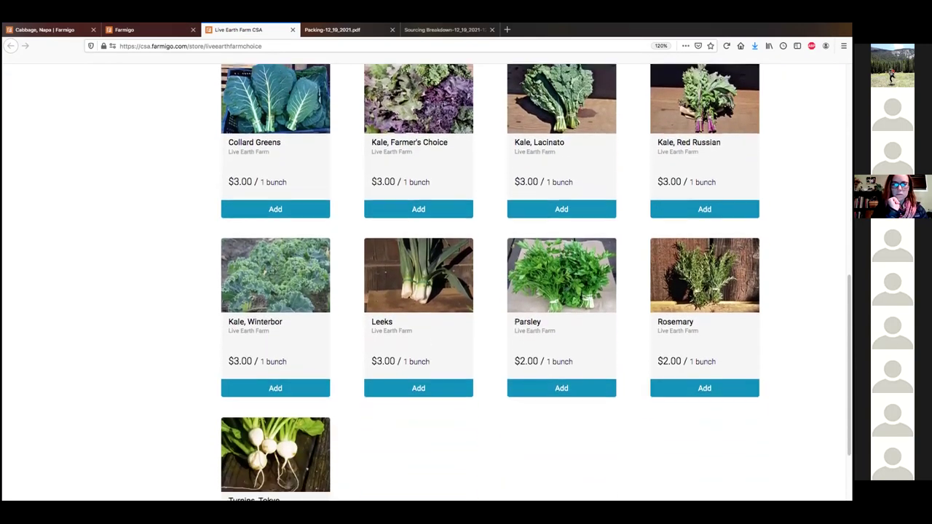
scroll(92, 322, "up", 3)
scroll(10, 146, "up", 7)
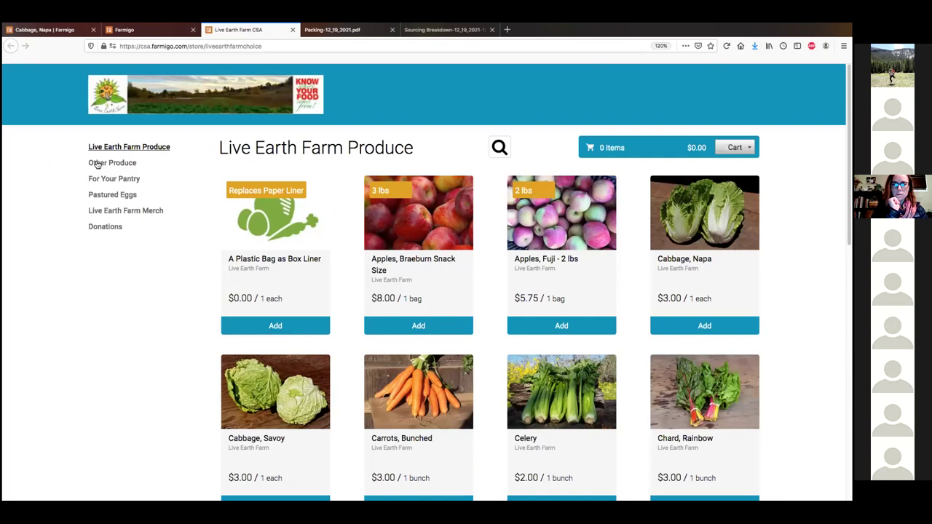
left_click(110, 163)
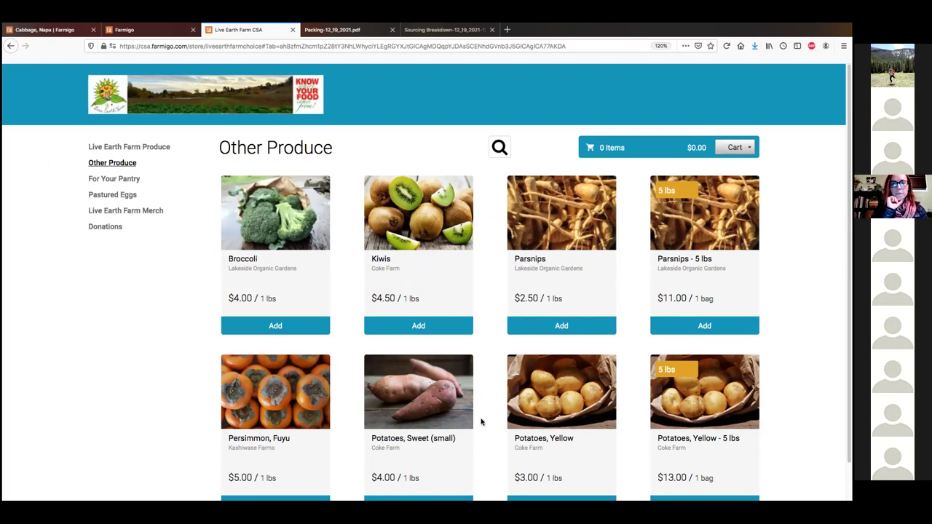
- Browse the For Your Pantry category in the member web store, examining its products, producers and prices
left_click(112, 179)
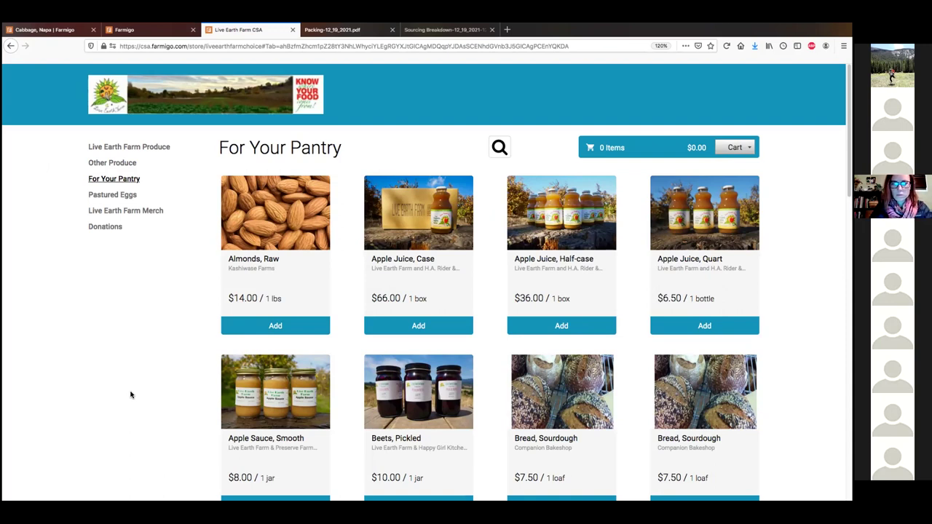
scroll(131, 394, "down", 3)
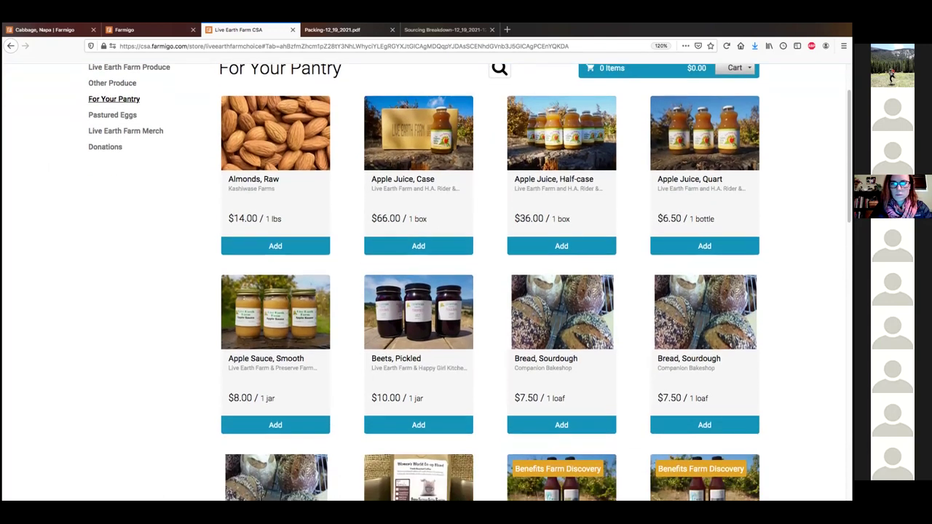
scroll(426, 283, "down", 3)
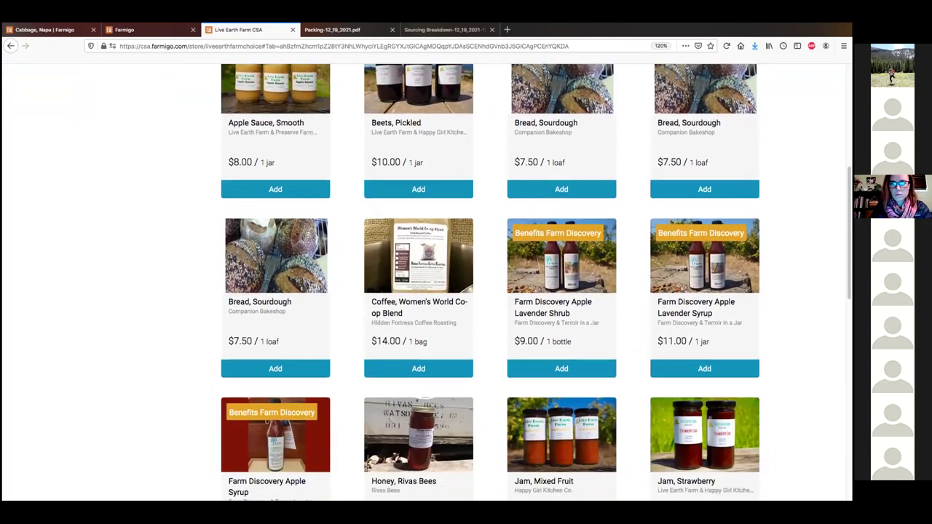
scroll(427, 284, "down", 3)
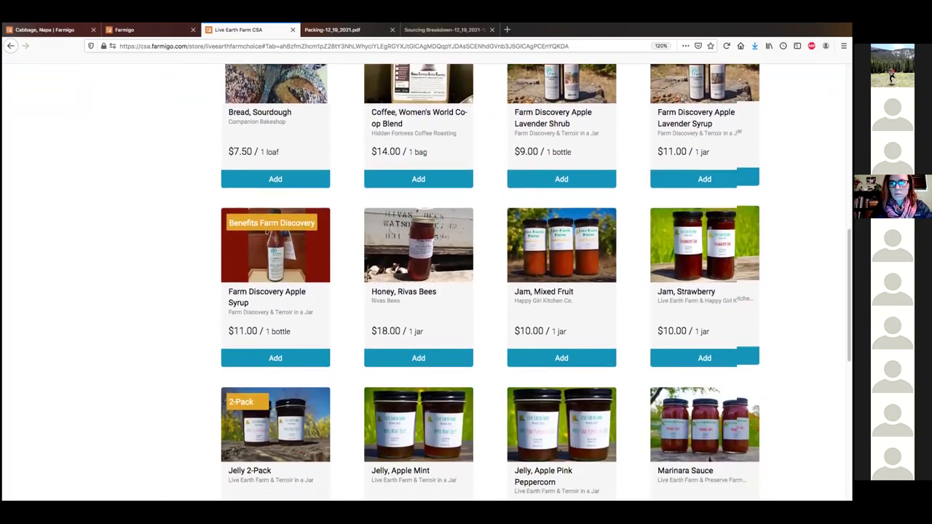
scroll(426, 283, "down", 3)
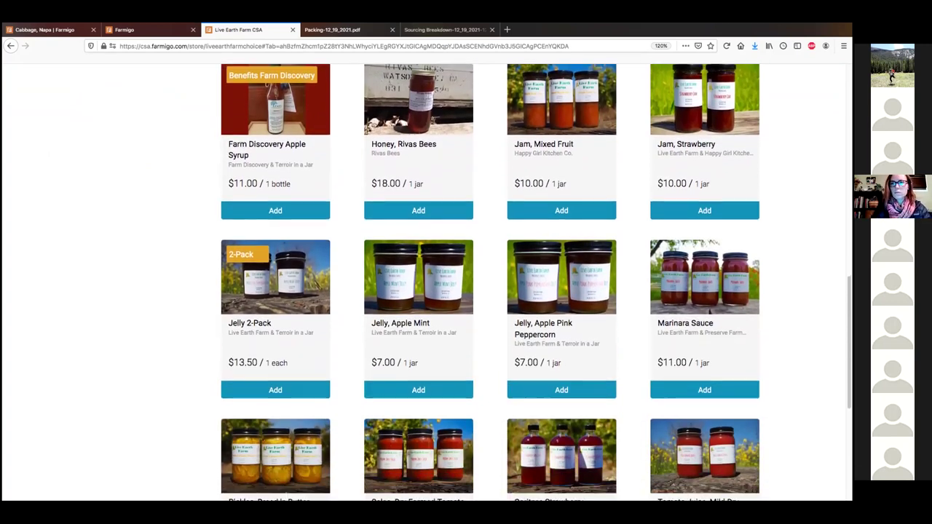
scroll(427, 283, "down", 3)
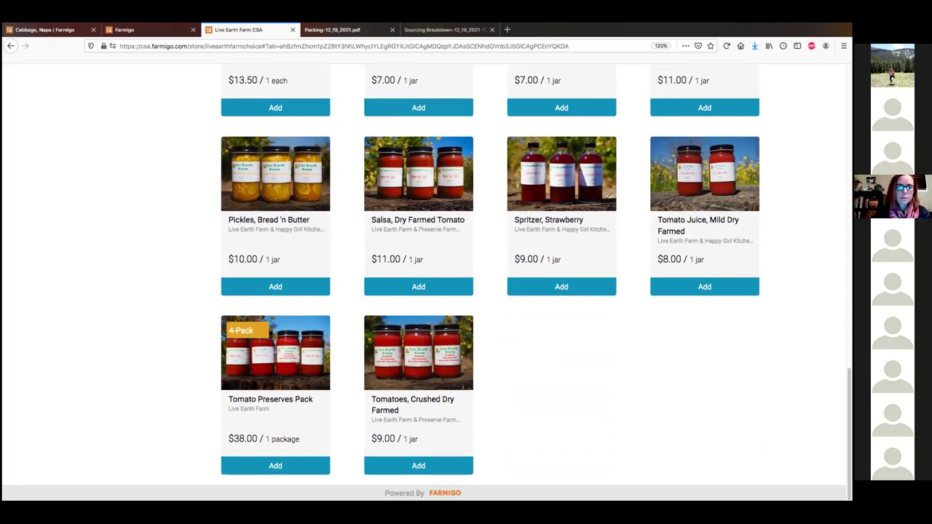
scroll(427, 283, "up", 3)
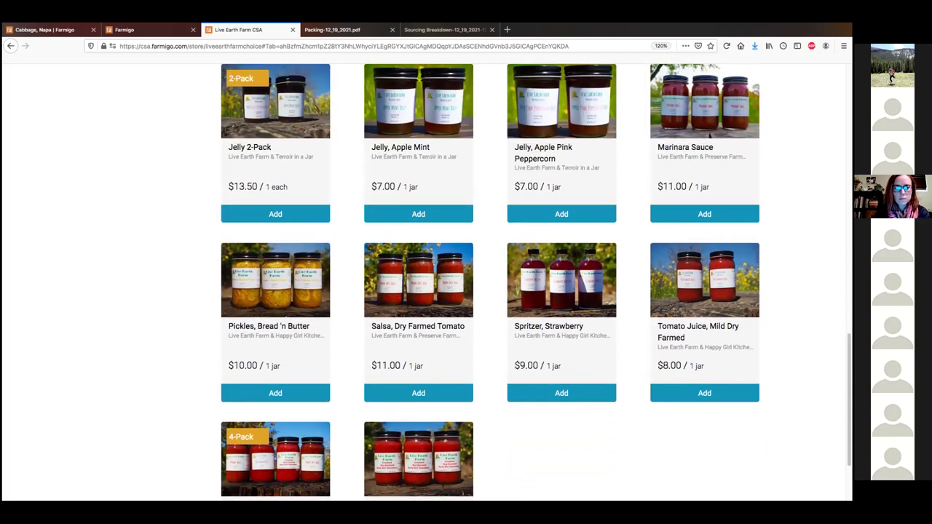
scroll(426, 282, "up", 4)
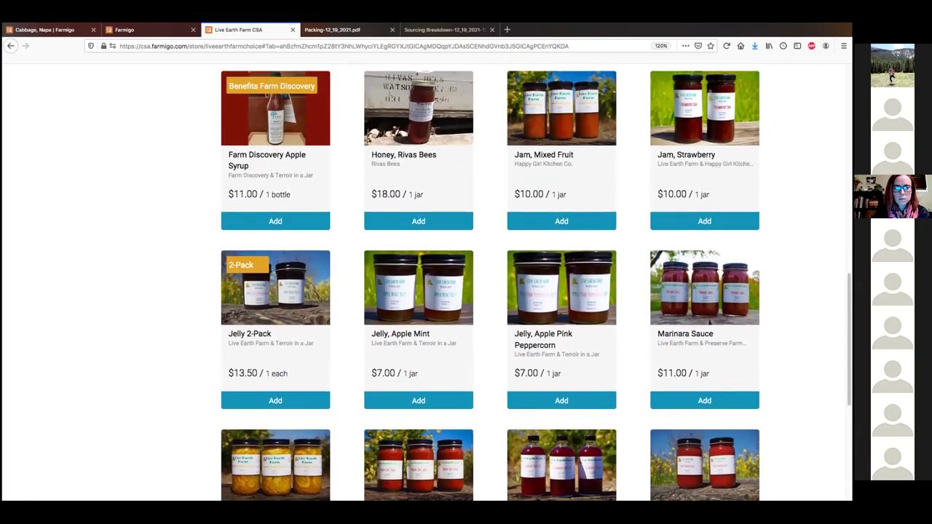
- Return from the member web store to the Farmigo dashboard and open the Sourcing Breakdown report
scroll(51, 328, "up", 3)
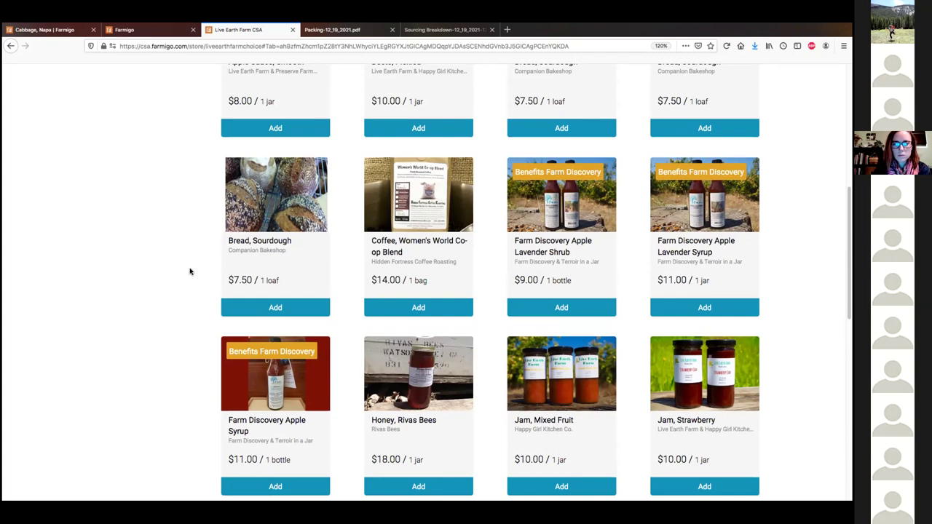
scroll(158, 253, "up", 5)
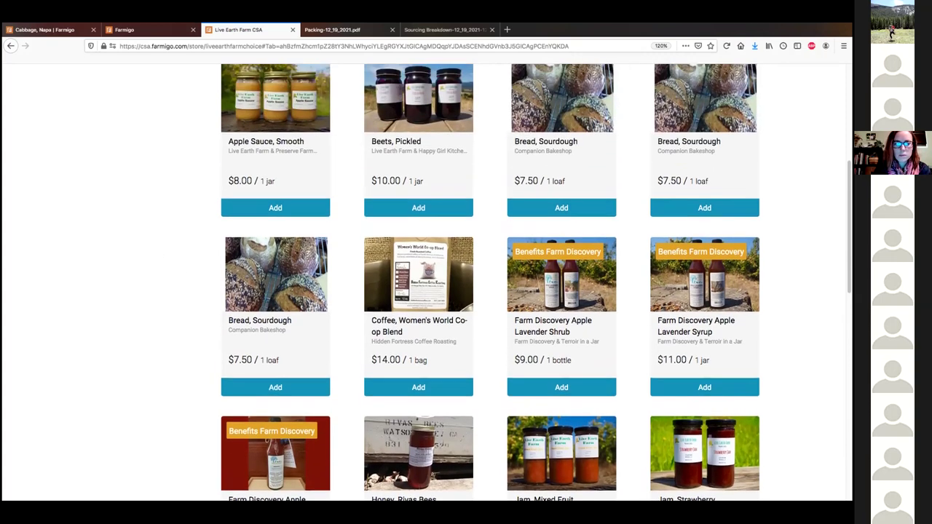
scroll(158, 253, "up", 5)
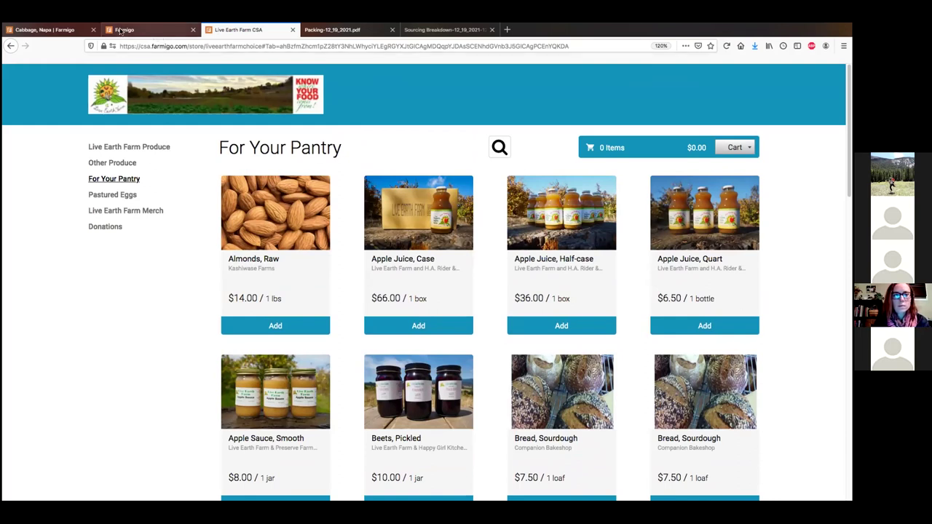
left_click(61, 32)
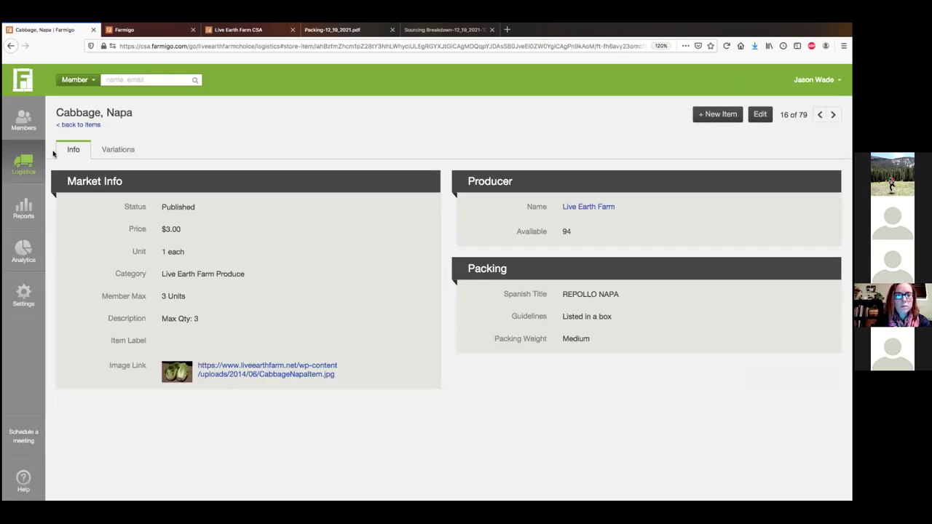
left_click(21, 210)
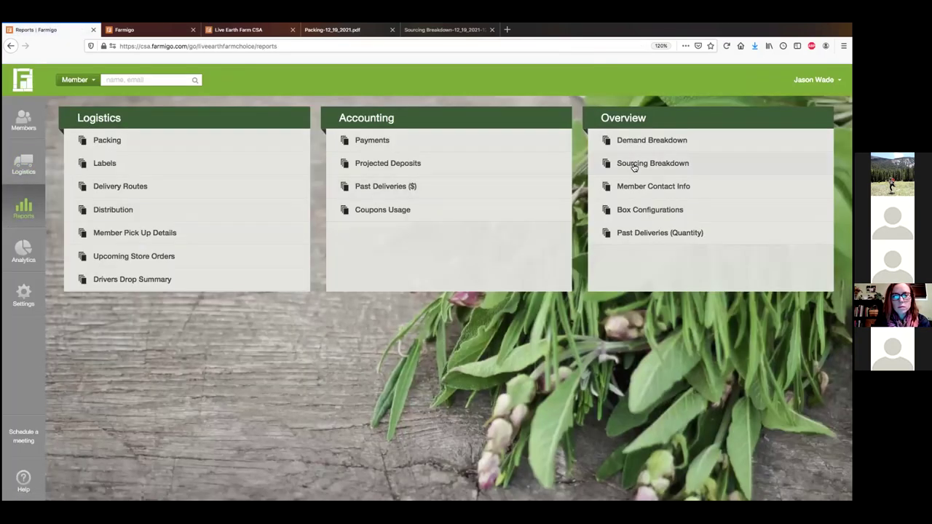
left_click(634, 164)
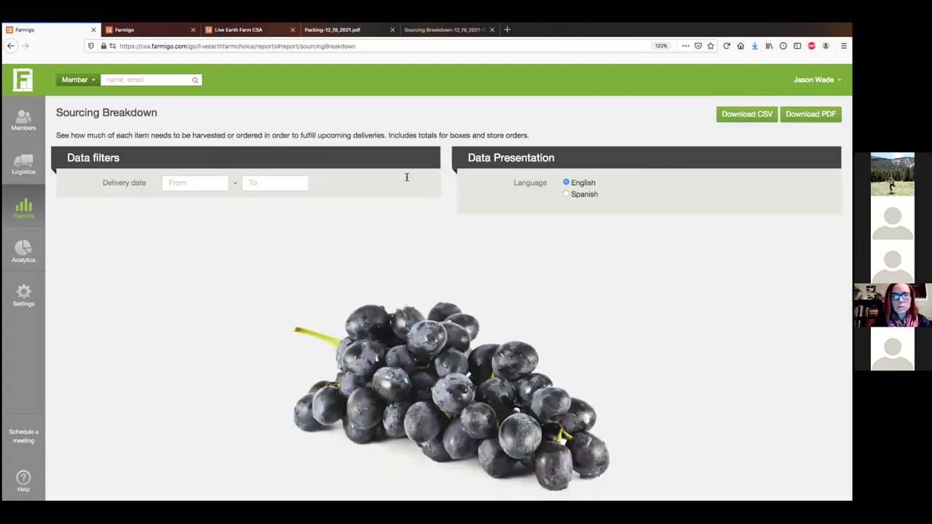
- Set the Sourcing Breakdown report's delivery date range to 12/15/2021 through 12/19/2021
left_click(193, 184)
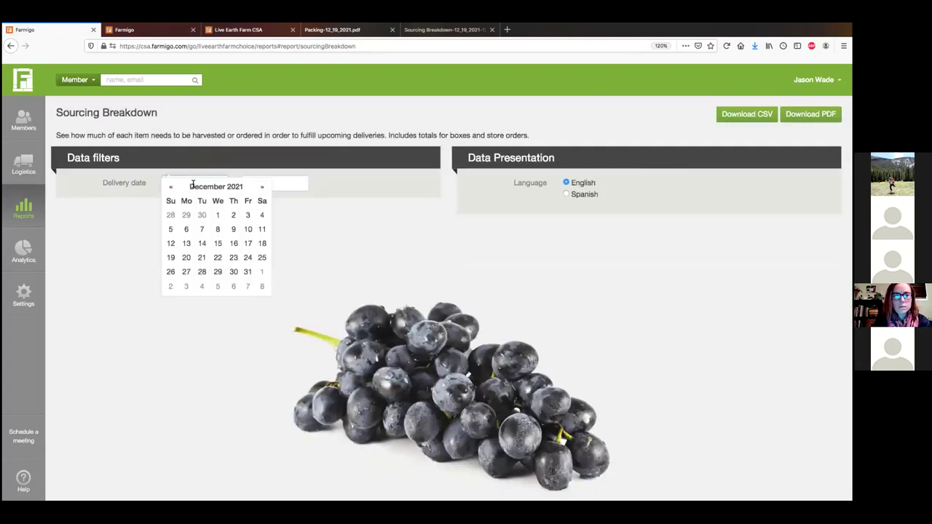
left_click(220, 243)
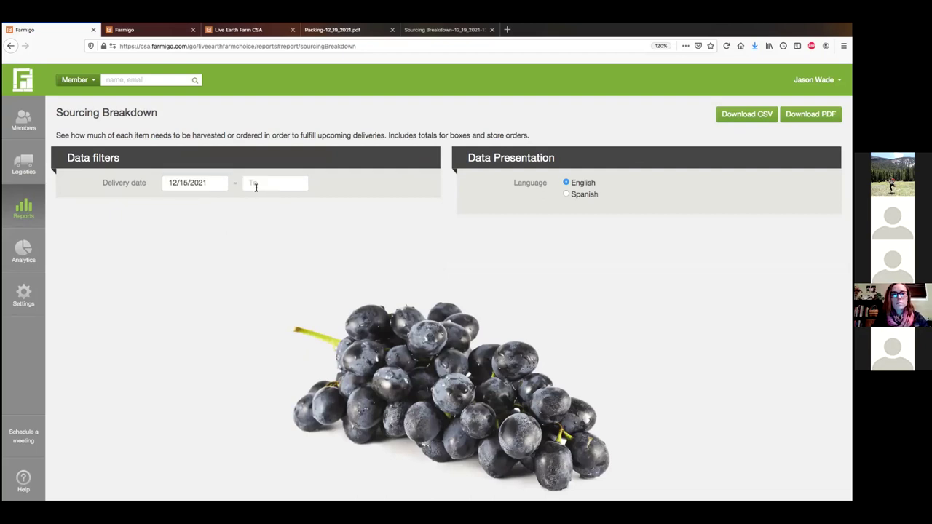
left_click(252, 184)
left_click(251, 257)
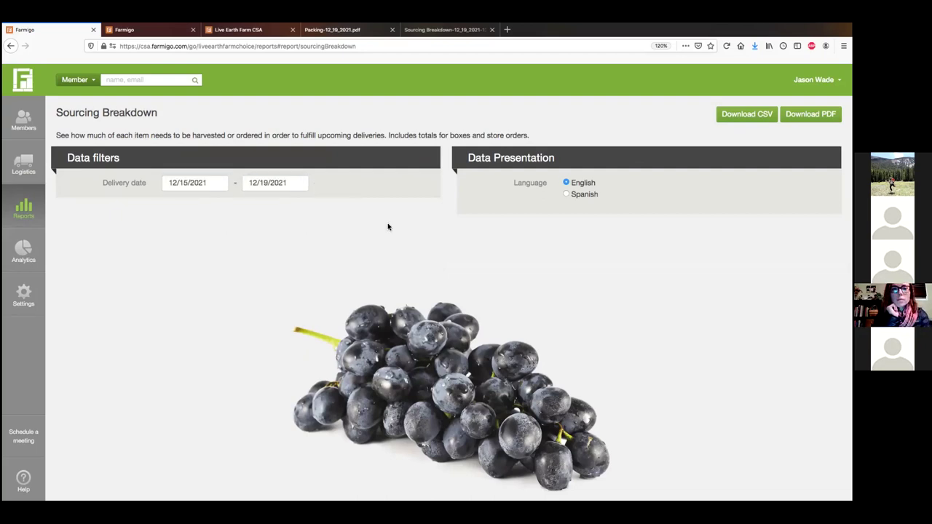
- Generate the Sourcing Breakdown report as a PDF, leaving full-screen view for the download and restoring it
left_click(721, 115)
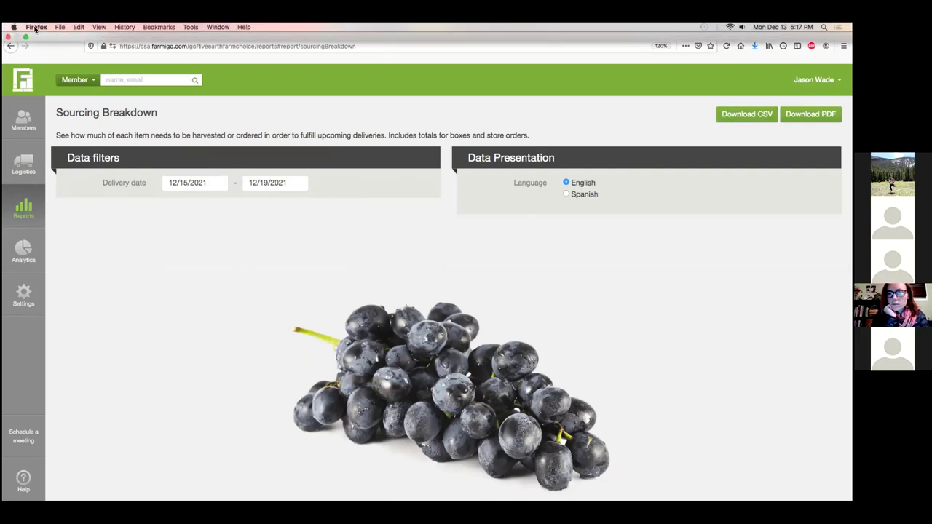
left_click(26, 37)
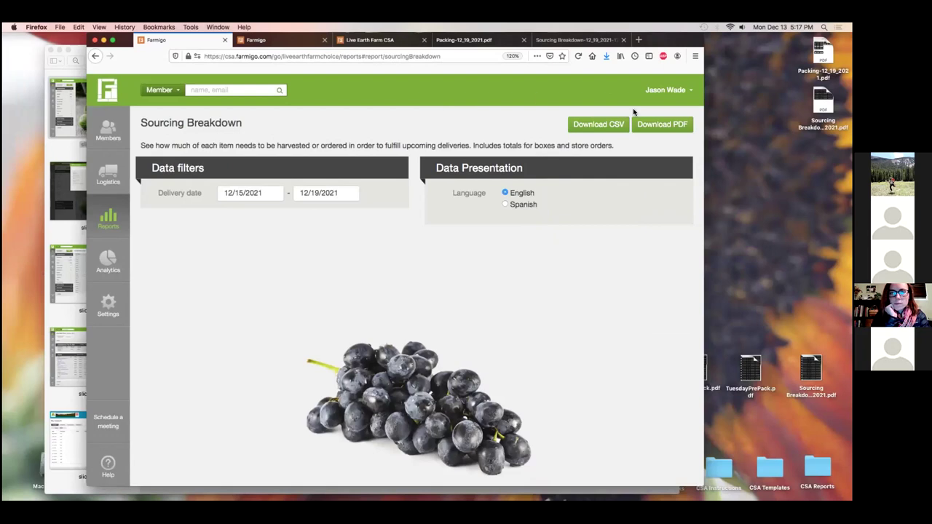
left_click(676, 124)
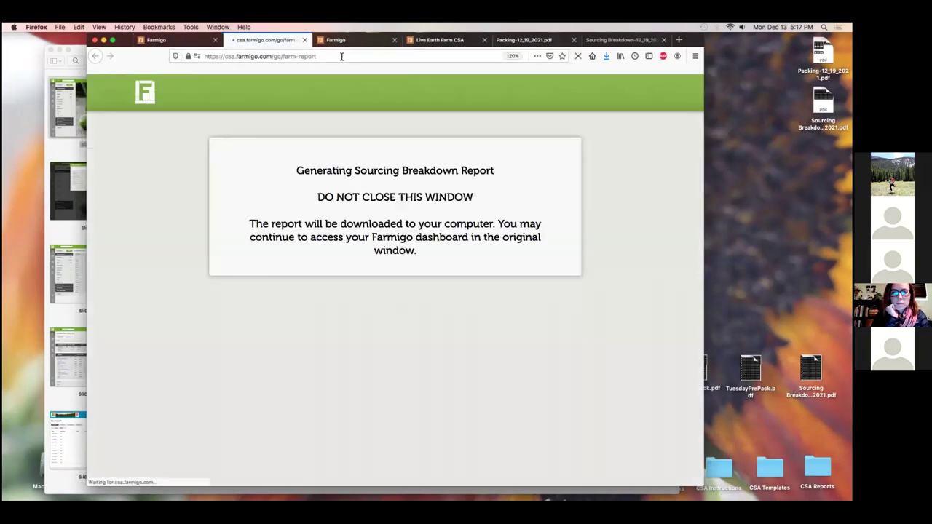
left_click(113, 41)
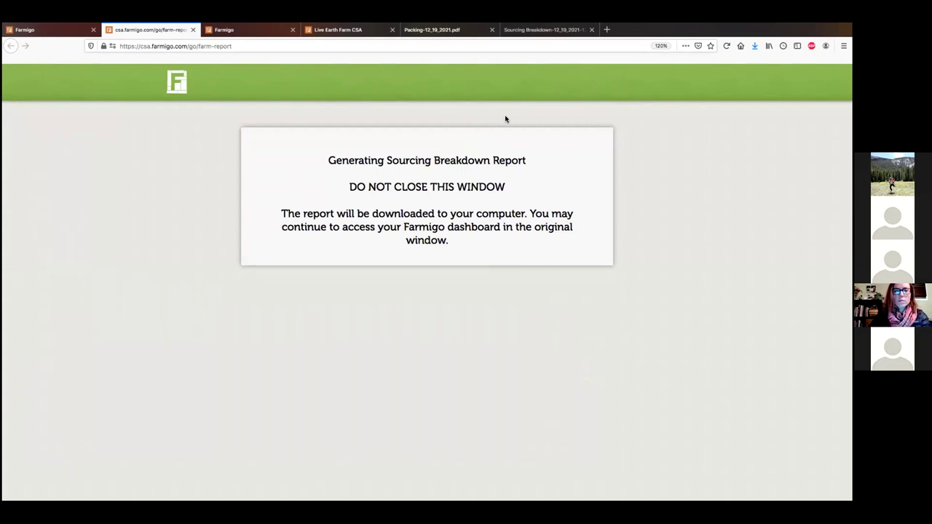
- Look over the Harvest List in the already open Sourcing Breakdown PDF for 12/19/2021
left_click(539, 32)
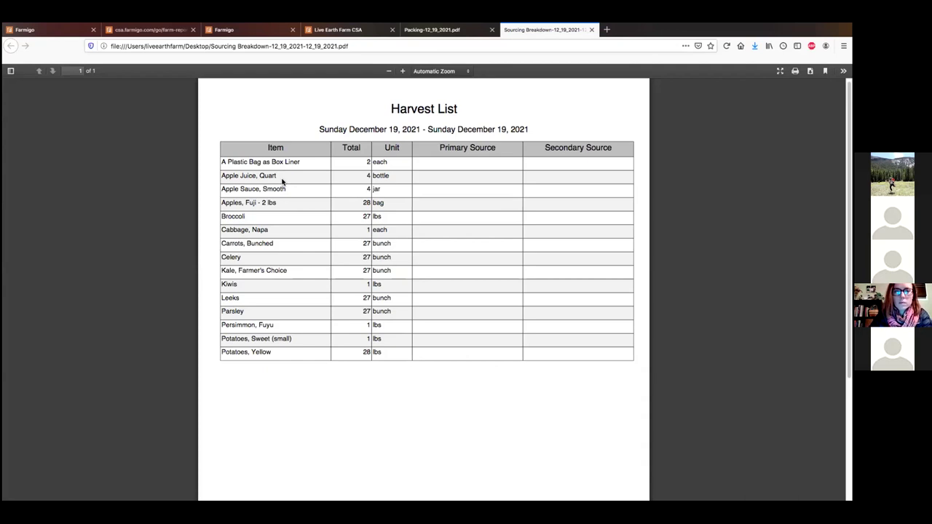
left_click(158, 27)
left_click(91, 102)
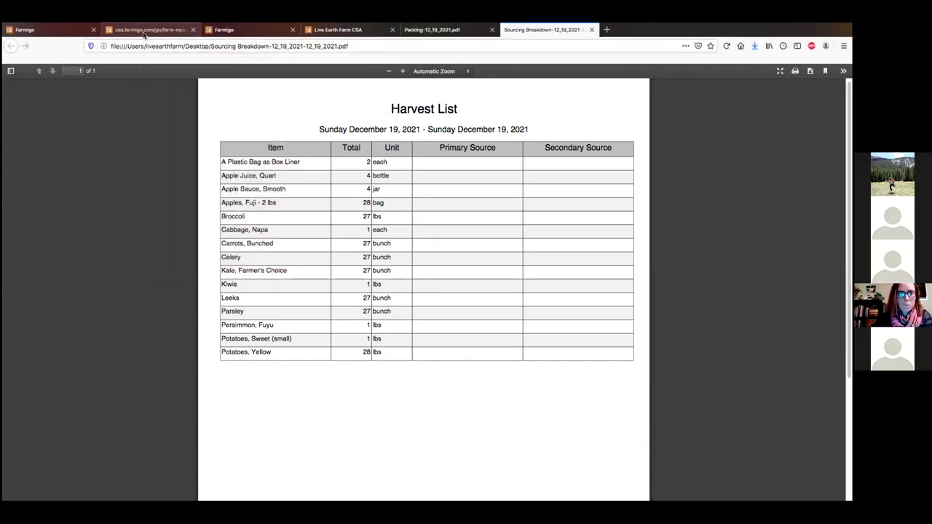
- Open the downloaded Sourcing Breakdown PDF for 12/15/2021 to 12/19/2021 with Firefox and examine its Harvest List items and totals
left_click(146, 32)
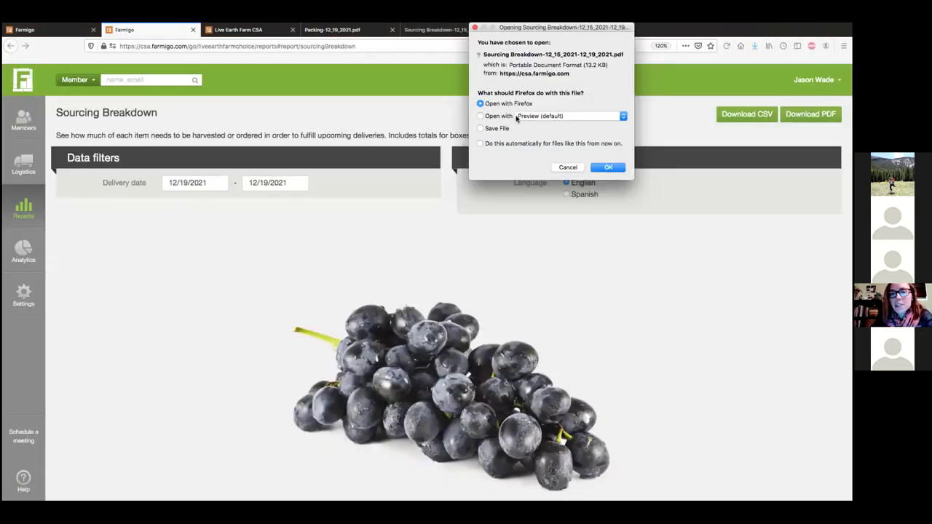
left_click(608, 168)
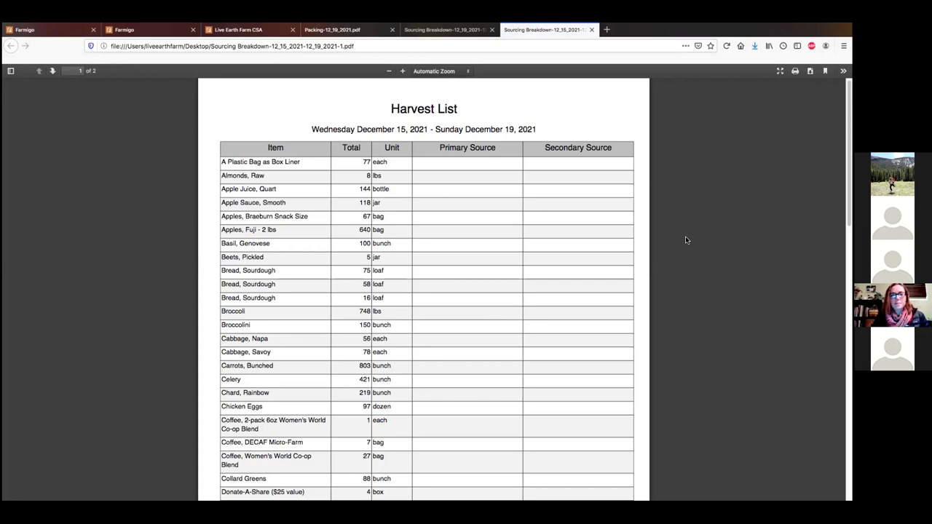
scroll(685, 237, "down", 3)
scroll(427, 291, "down", 2)
scroll(427, 291, "up", 2)
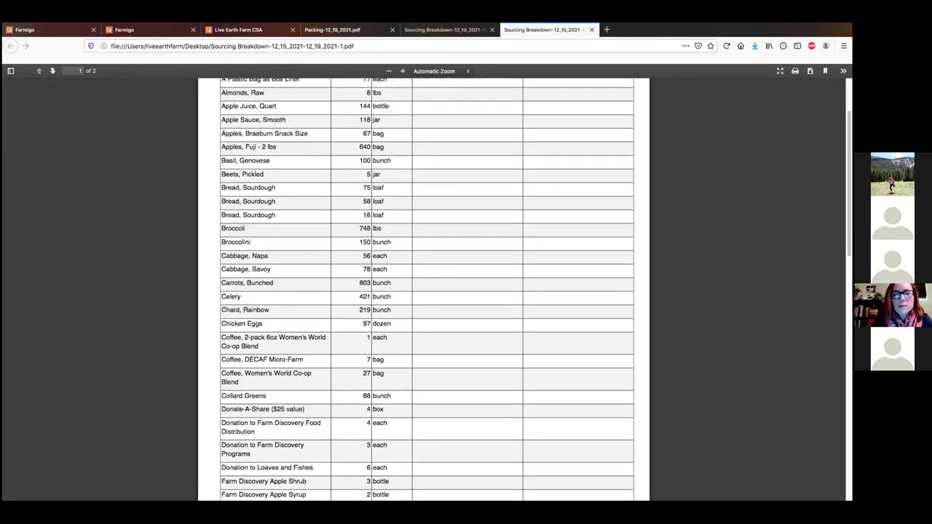
scroll(339, 210, "up", 3)
- Go to the dashboard's Members section and review the subscription and delivery status filter options without choosing any
left_click(45, 30)
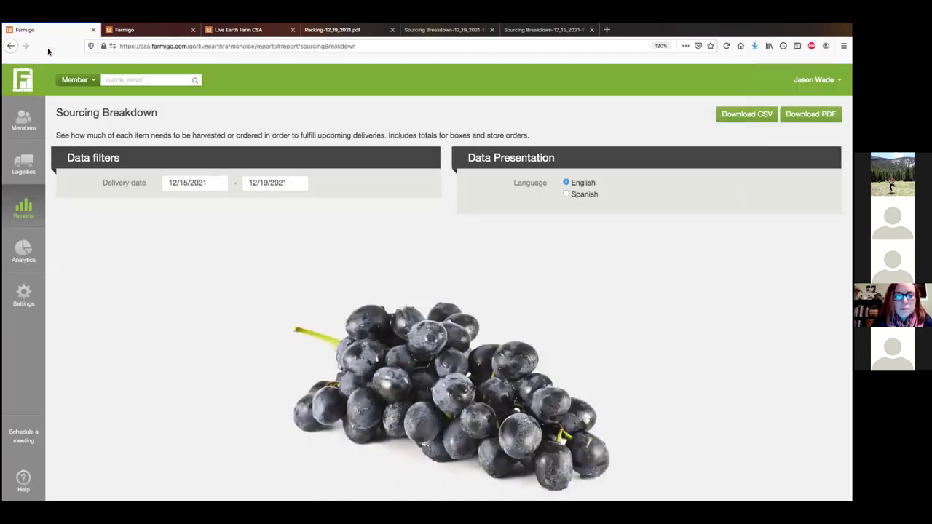
left_click(28, 122)
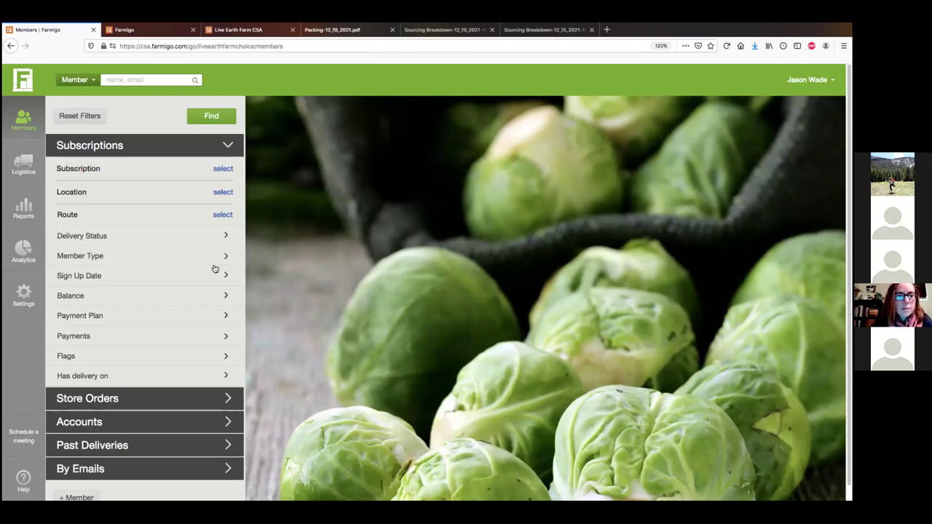
left_click(219, 168)
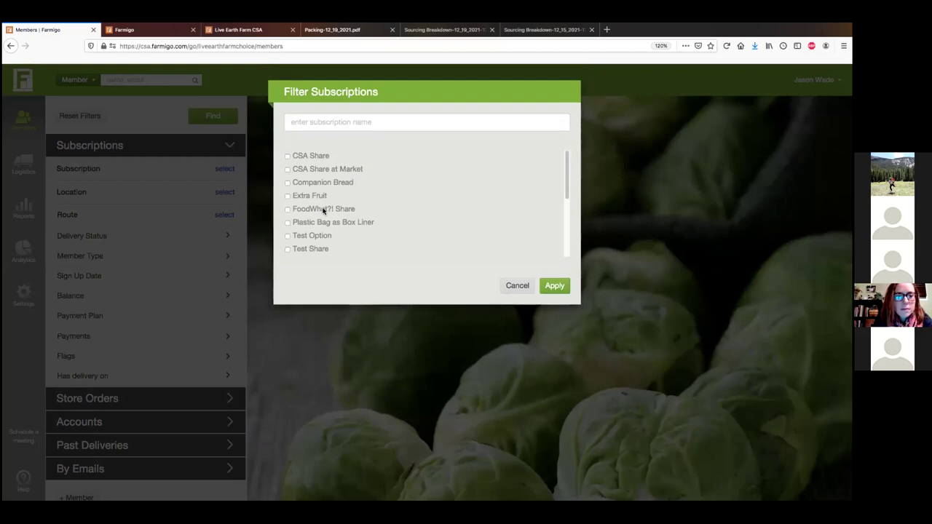
left_click(526, 286)
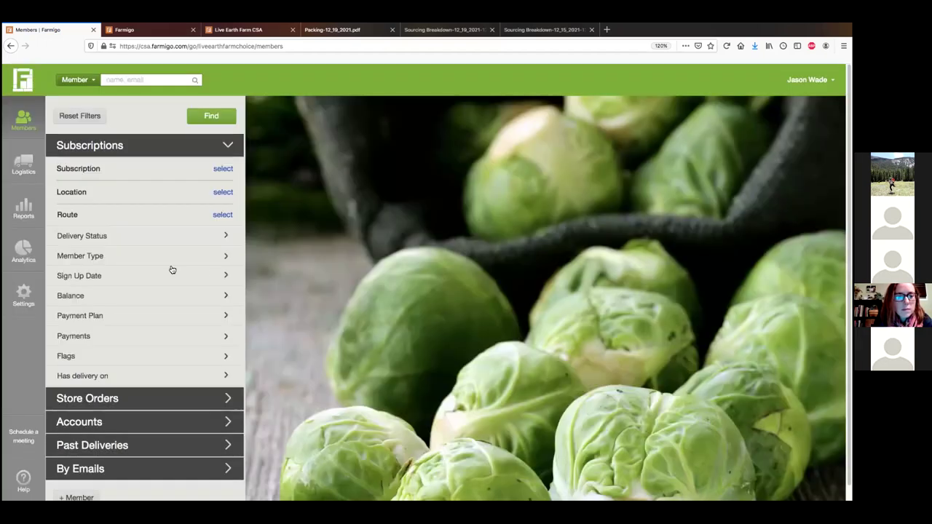
left_click(225, 236)
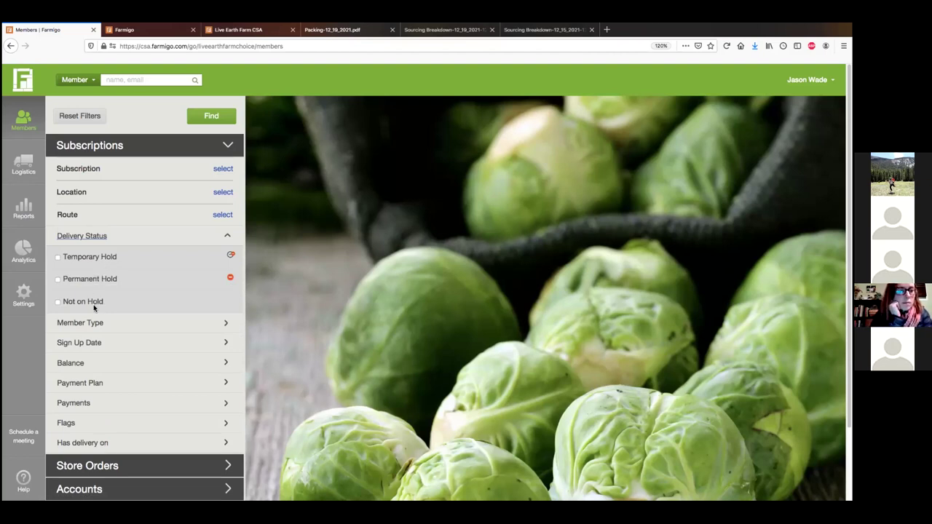
left_click(224, 236)
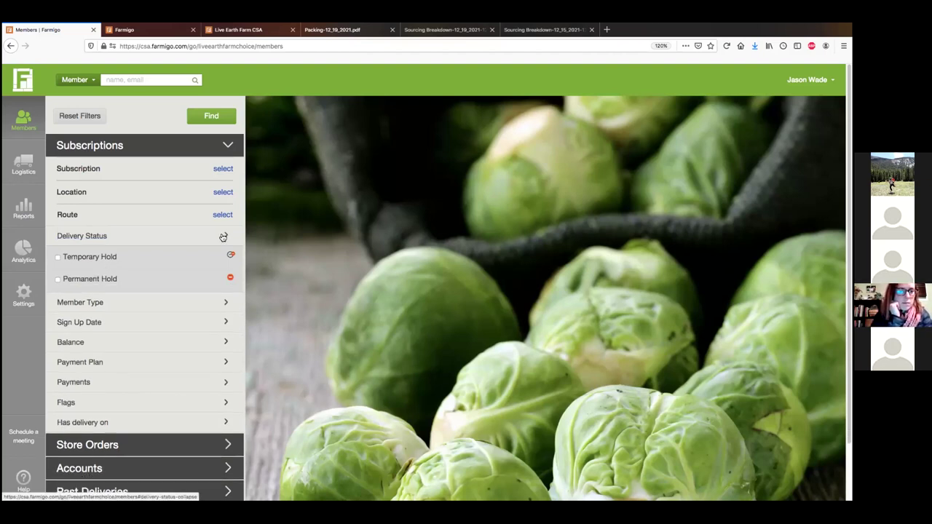
- Filter the subscriptions by the member type Member and find the matching members
left_click(225, 257)
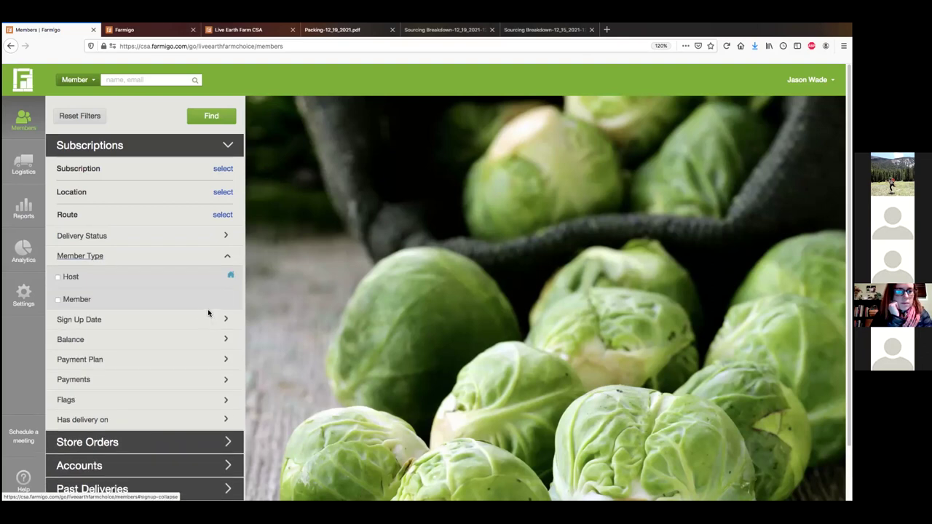
left_click(76, 299)
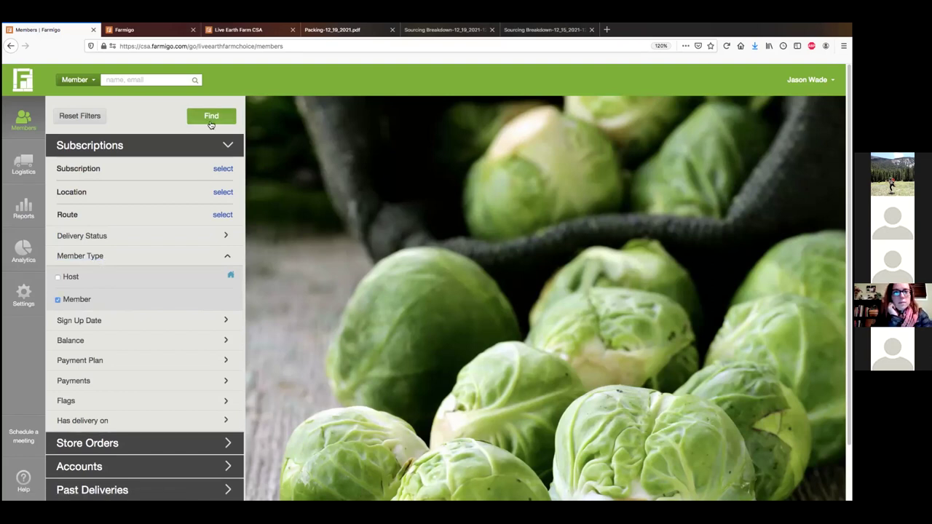
left_click(209, 120)
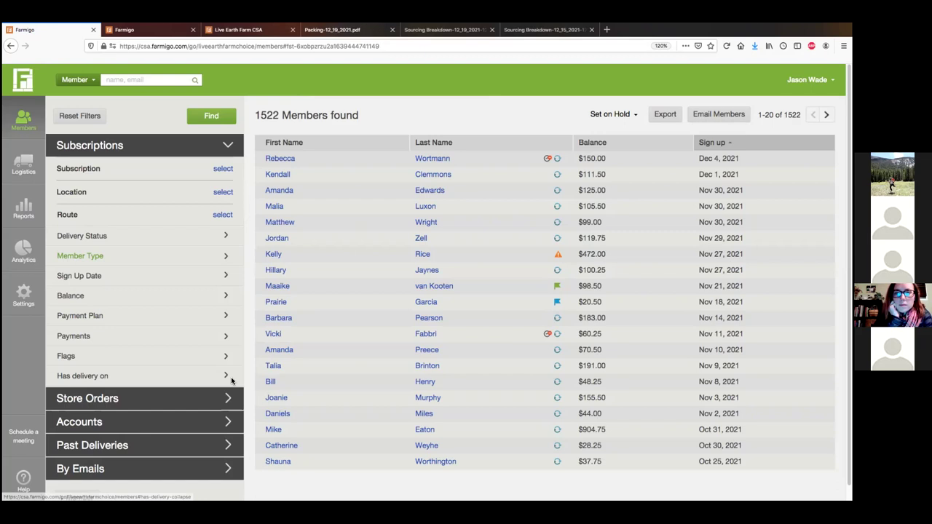
- Find members whose store orders have an active web order with the delivery date 12/15/2021
left_click(229, 400)
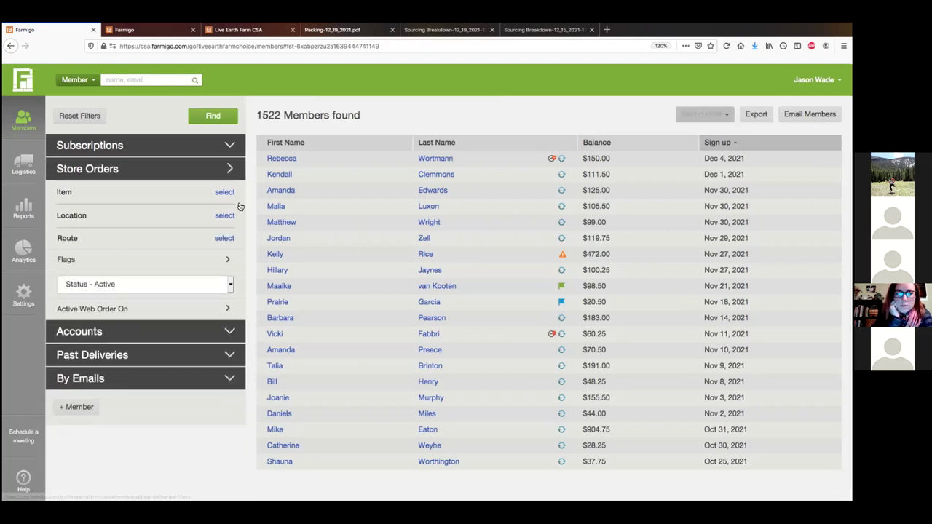
left_click(224, 309)
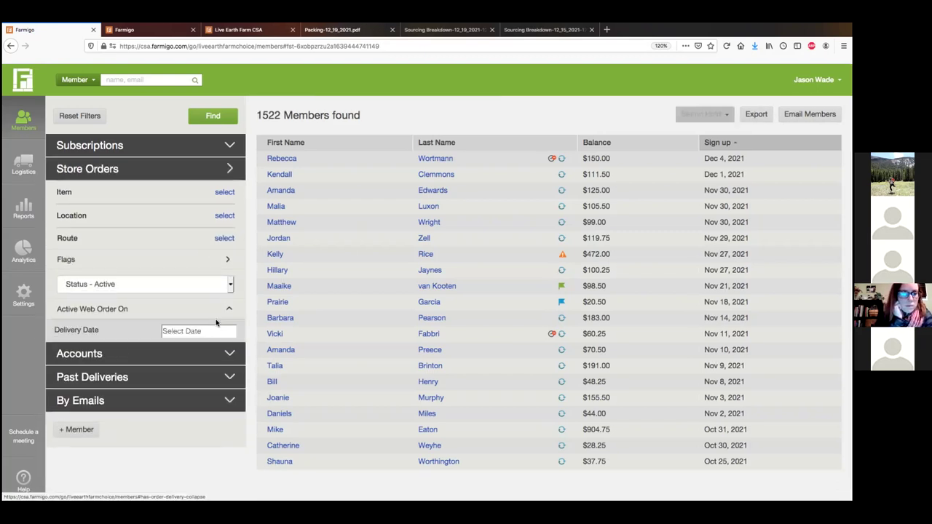
left_click(209, 330)
left_click(217, 258)
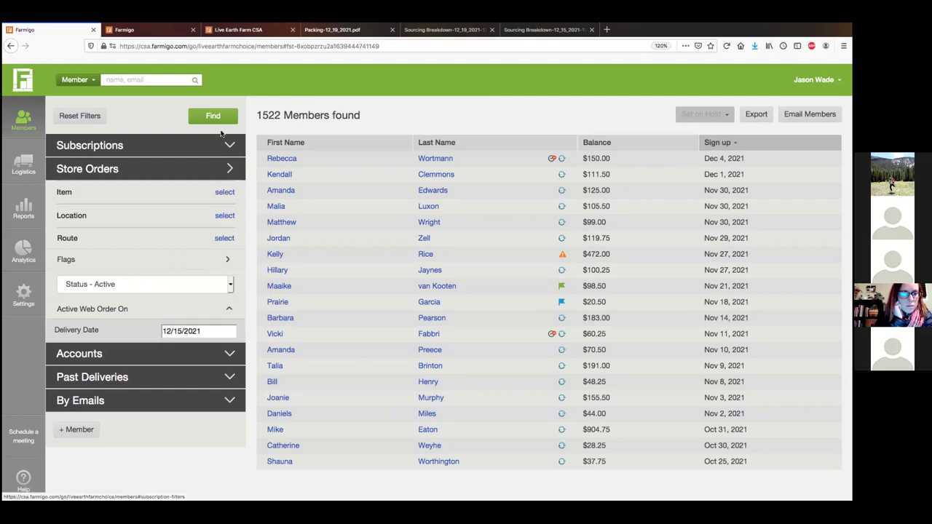
left_click(213, 116)
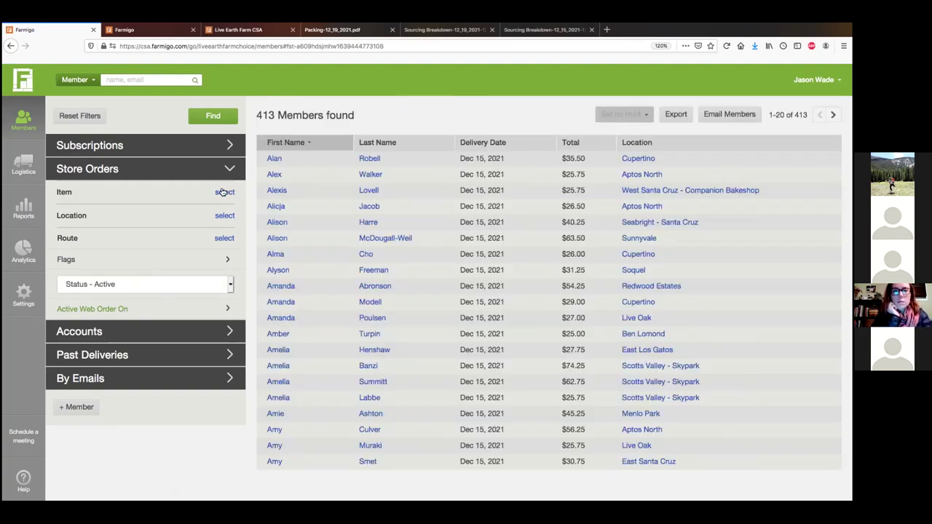
- Narrow the store order search to the item Broccolini and find the matching members
left_click(223, 194)
left_click(311, 118)
type("broc")
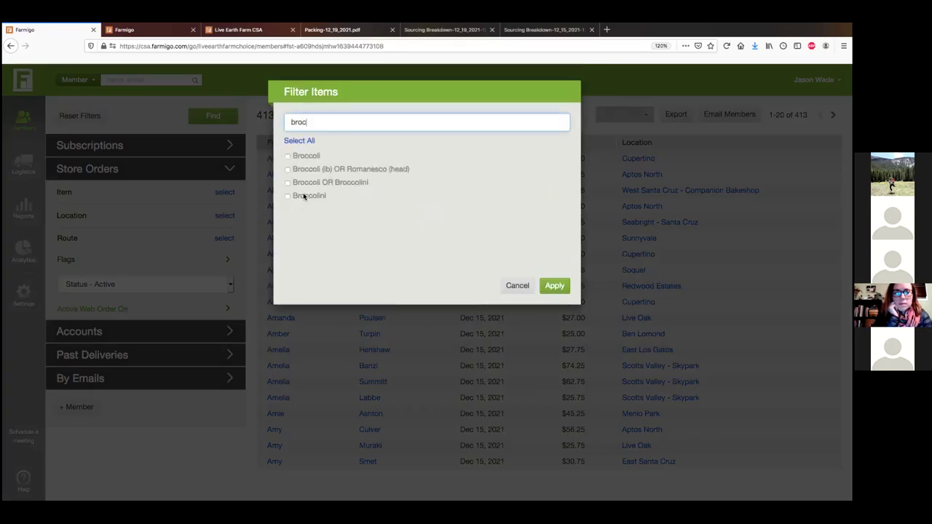
left_click(305, 197)
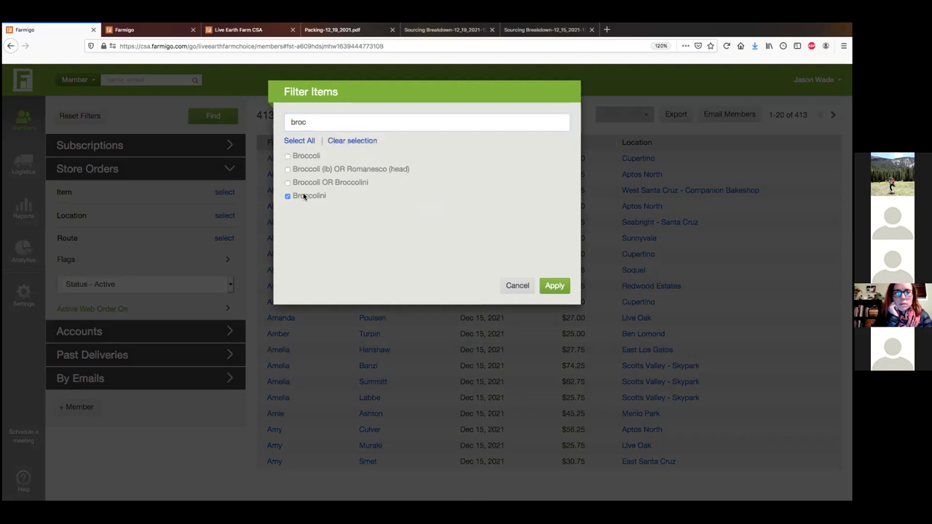
left_click(555, 285)
left_click(219, 116)
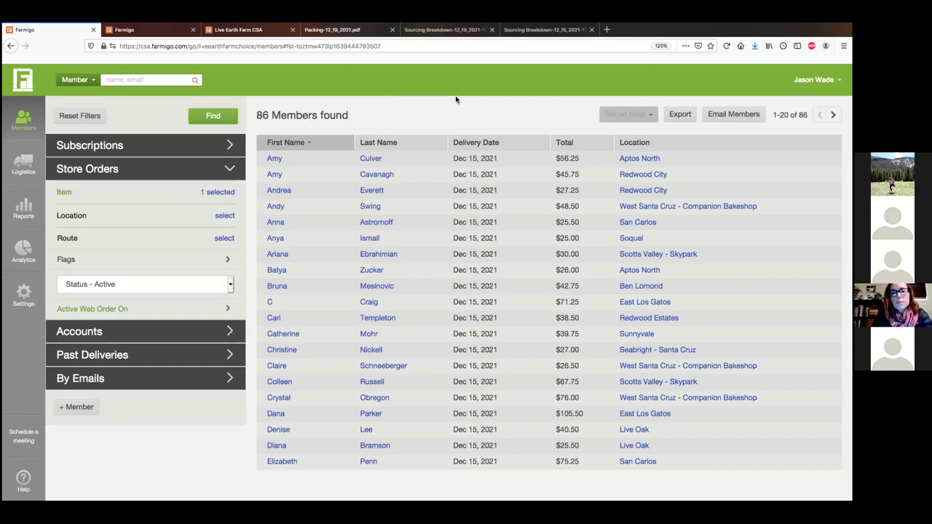
- Replace the store order item filter with Basil, Genovese and find the matching members
left_click(227, 193)
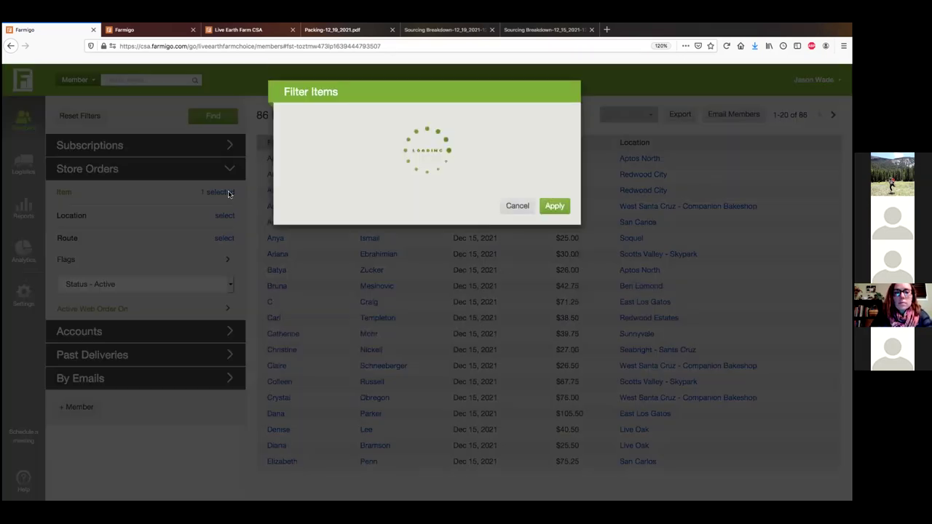
left_click(287, 157)
left_click(304, 122)
type("basil")
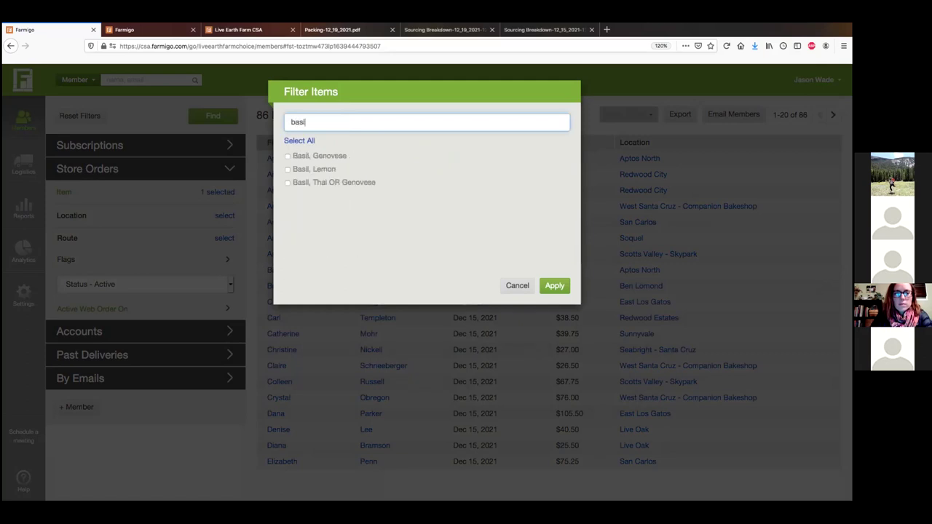
left_click(289, 156)
left_click(560, 285)
left_click(212, 118)
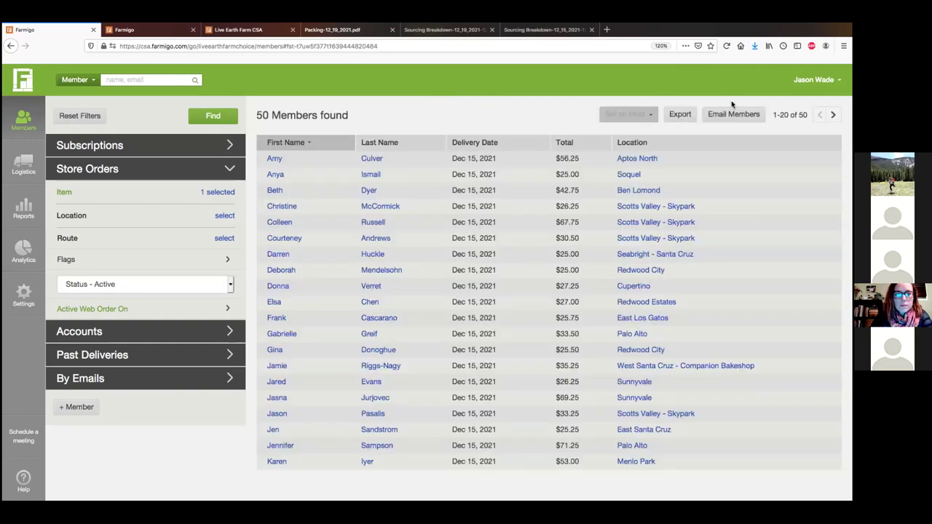
- Draft an email to the found members from the "Live Earth Farm CSA - sorry, no red potatoes" template and discard it unsent
left_click(717, 115)
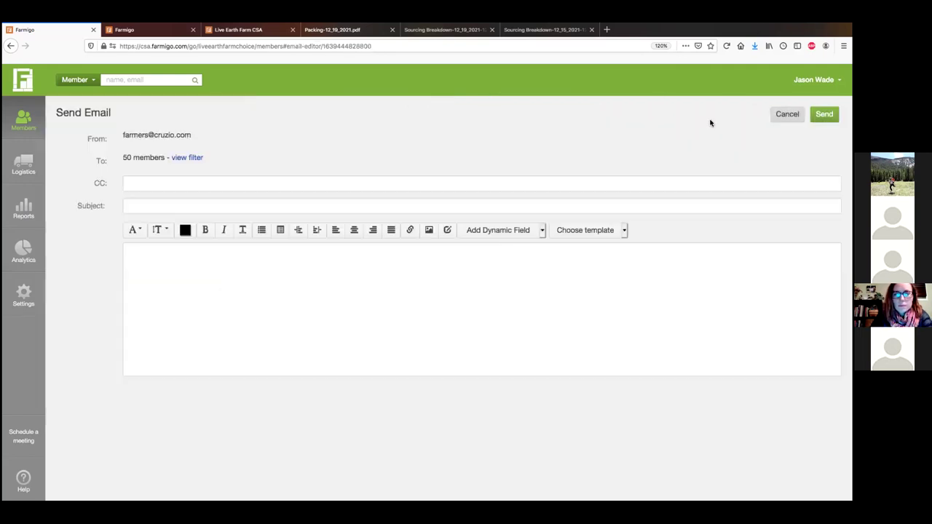
left_click(628, 231)
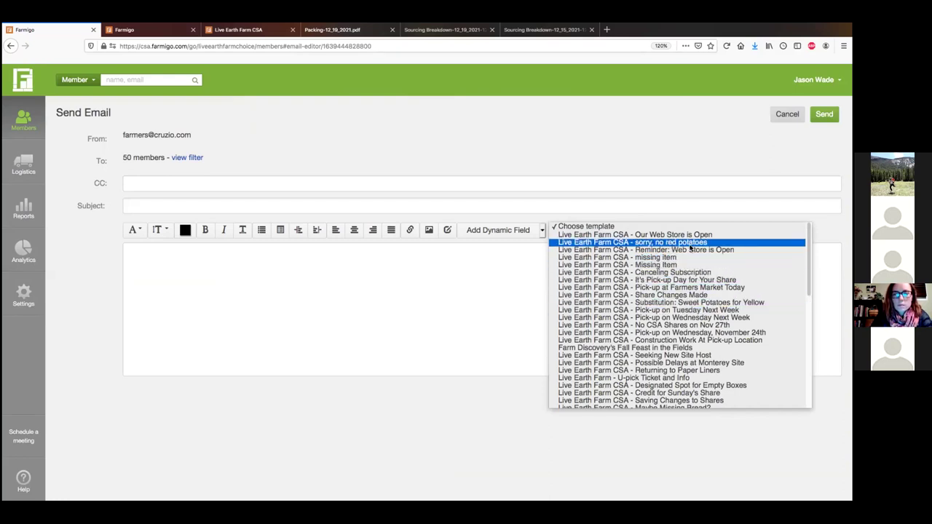
left_click(667, 244)
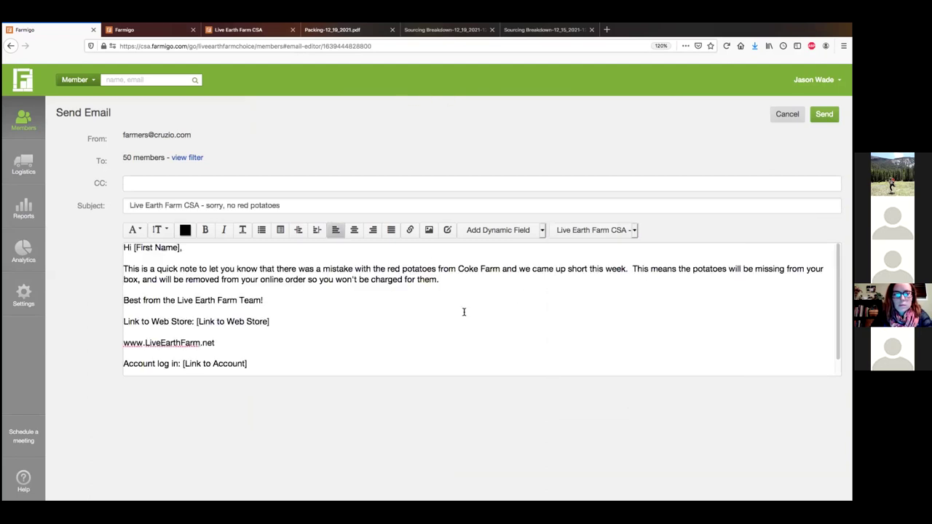
left_click(450, 284)
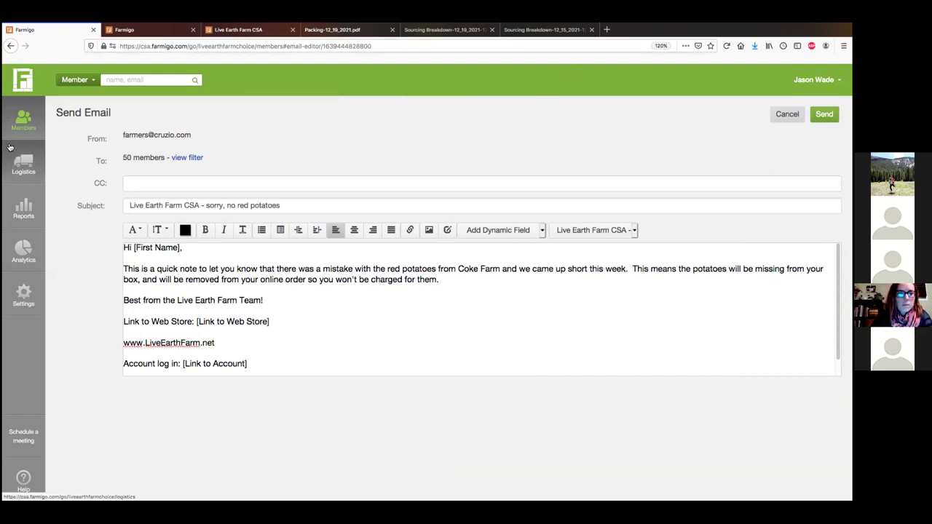
left_click(30, 126)
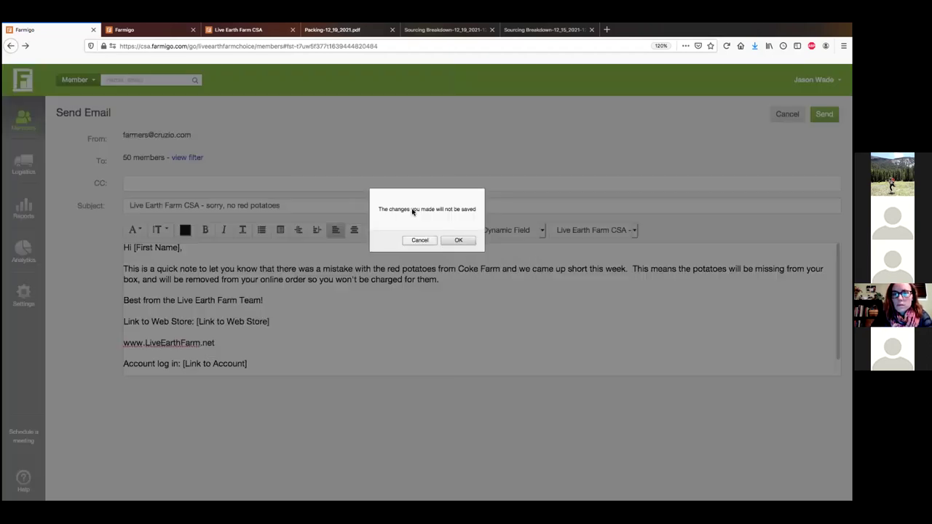
left_click(470, 241)
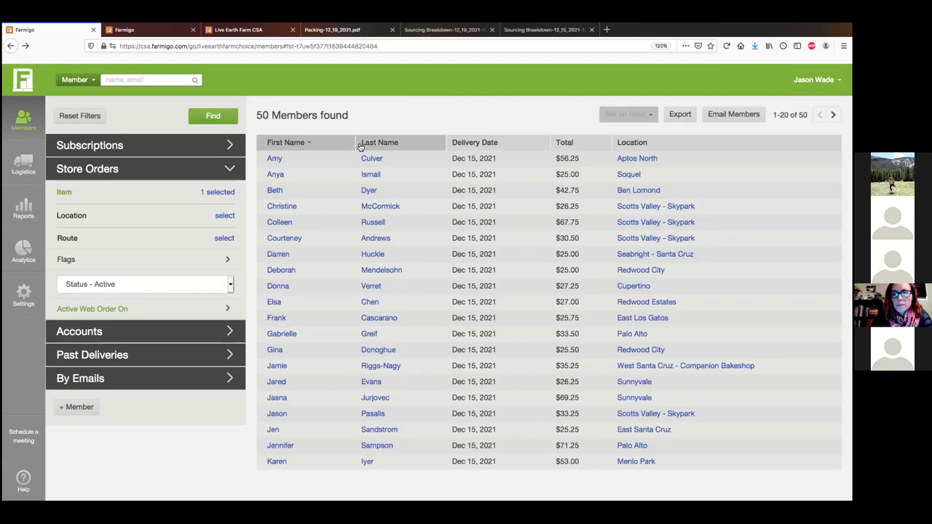
- Open the first listed member's record and review the Dec 15, 2021 subscription, order items and delivery preferences
left_click(366, 166)
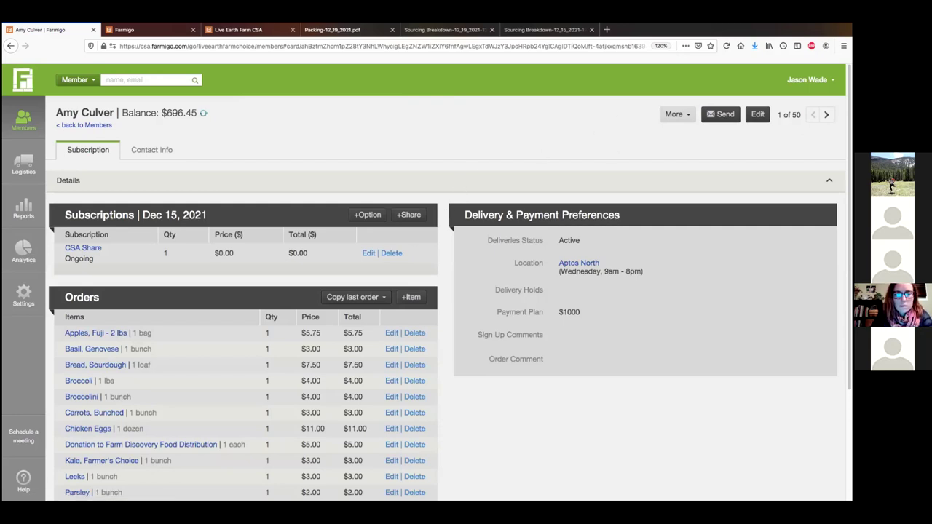
scroll(266, 200, "down", 1)
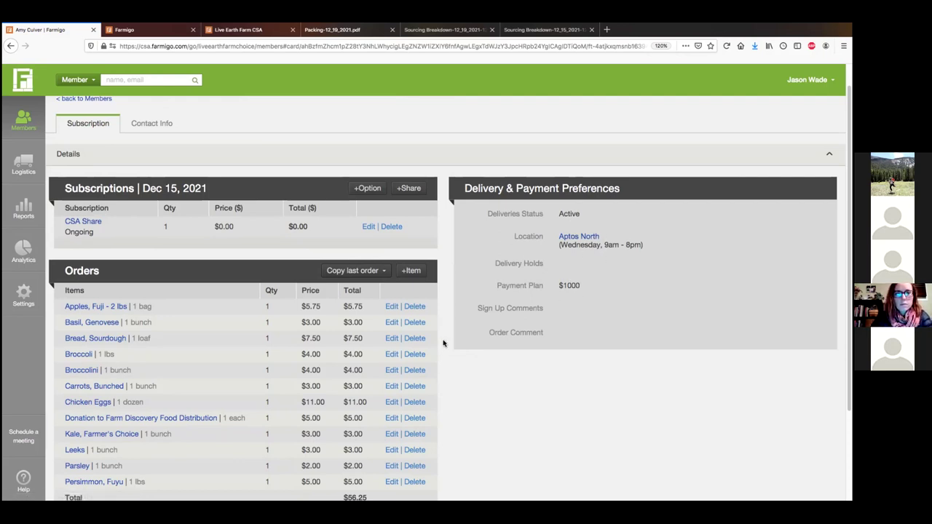
scroll(328, 291, "down", 2)
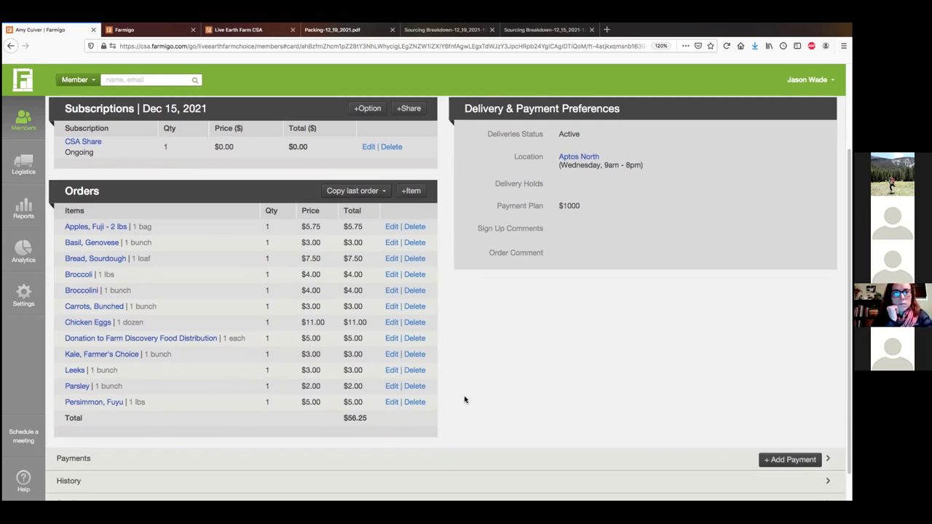
scroll(464, 399, "down", 1)
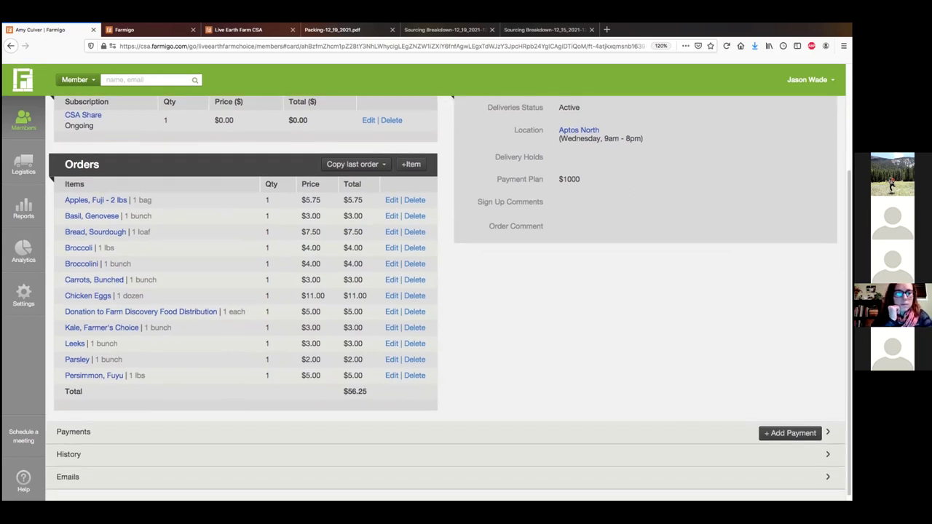
- Expand the member's payments and review the full list of past payments and credits
left_click(73, 432)
scroll(465, 291, "down", 2)
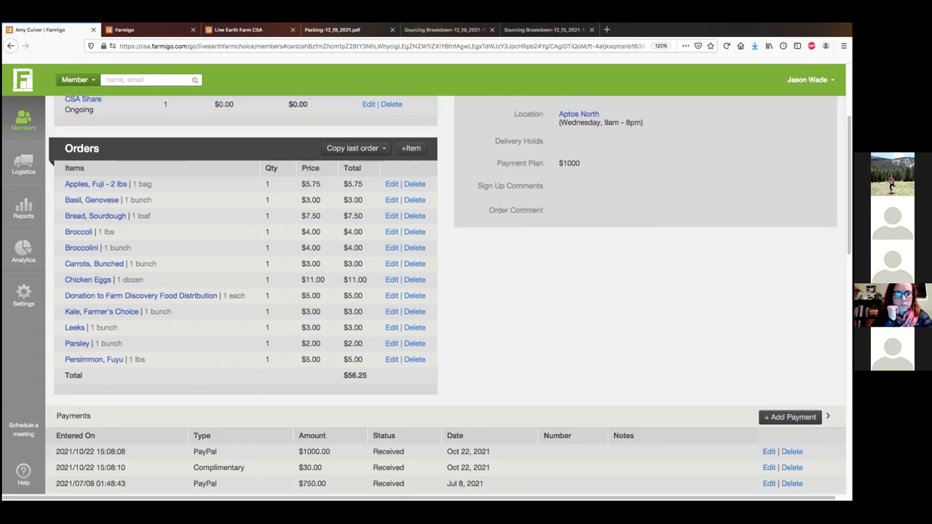
scroll(446, 291, "down", 5)
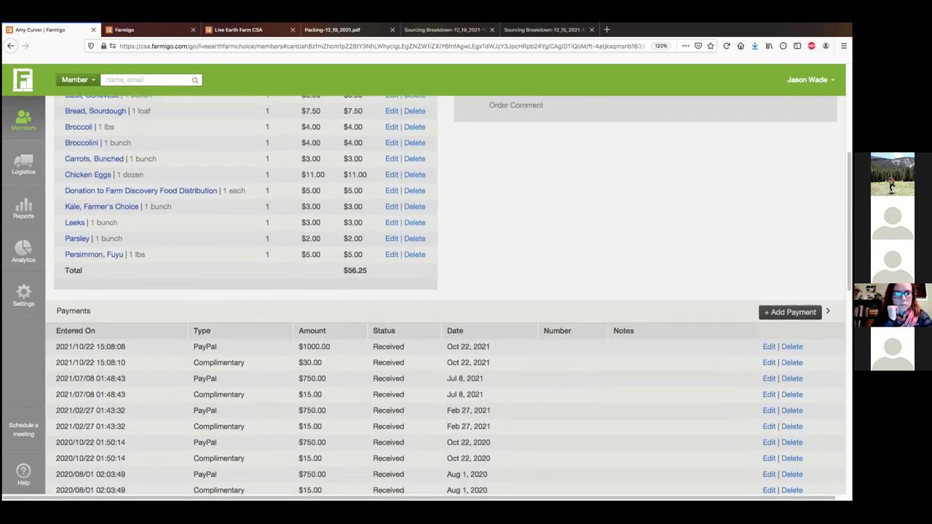
scroll(446, 291, "down", 7)
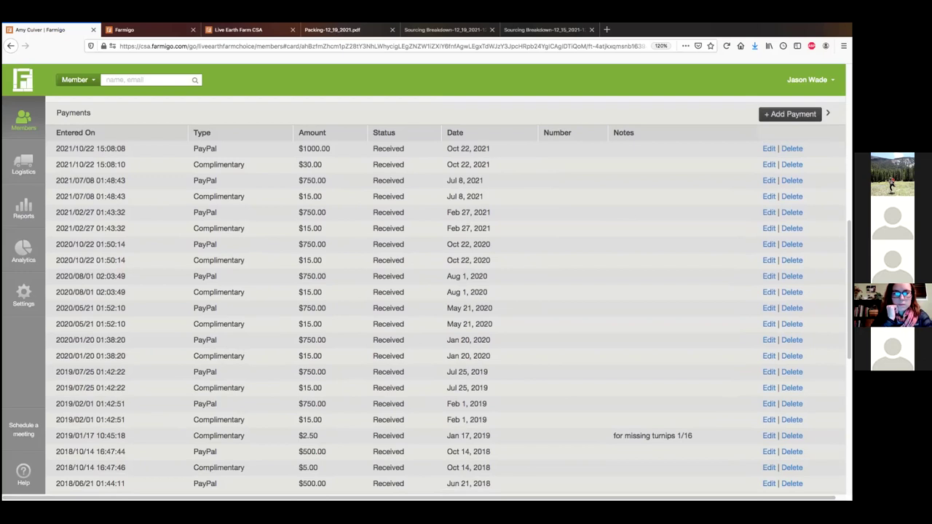
scroll(445, 291, "down", 8)
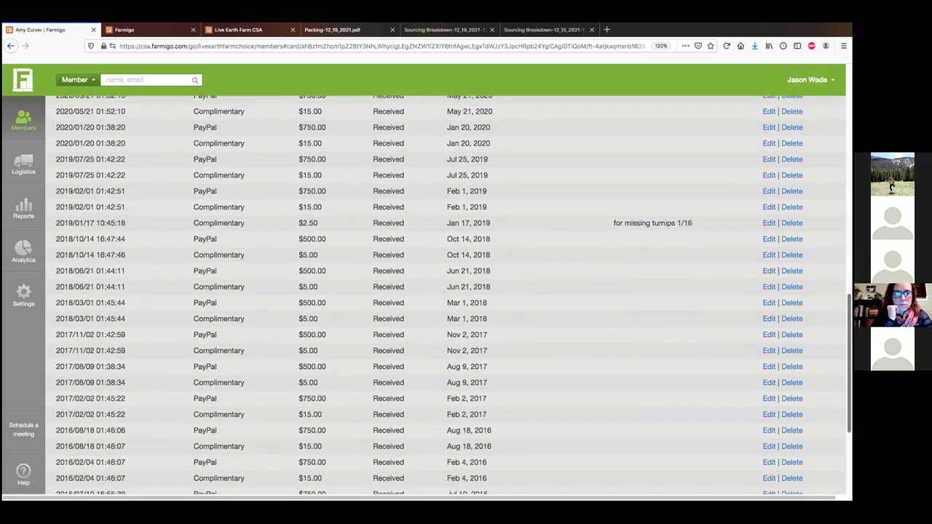
scroll(445, 291, "down", 1)
- Review the member's account history and inspect the items of the Dec 8, 2021 web order
scroll(445, 291, "down", 3)
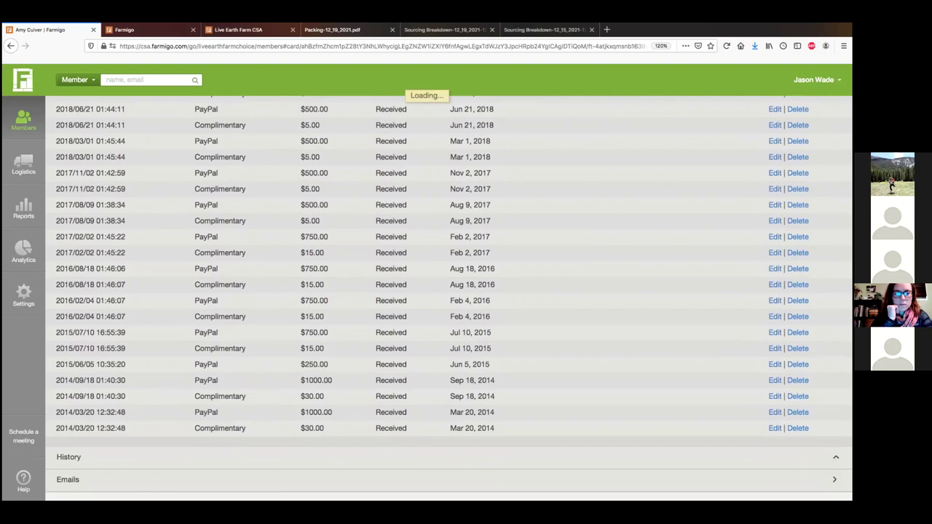
scroll(245, 396, "down", 5)
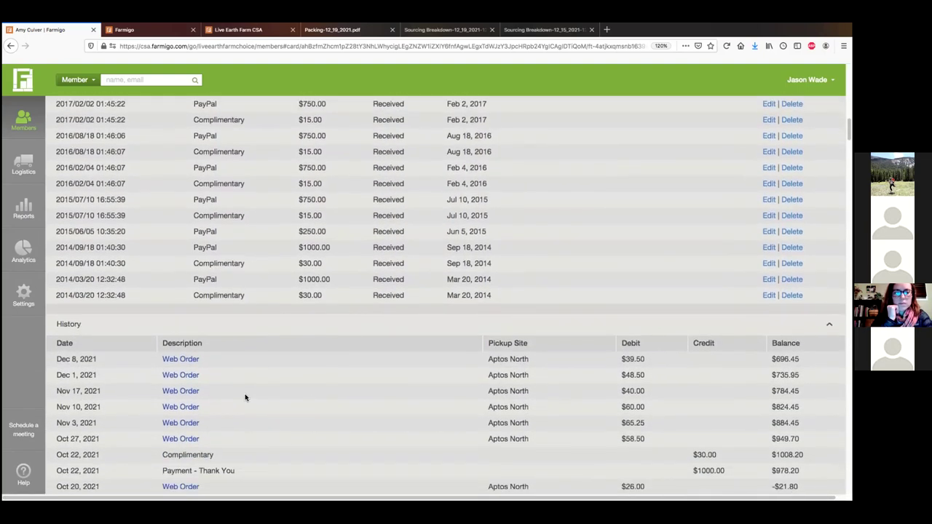
left_click(181, 359)
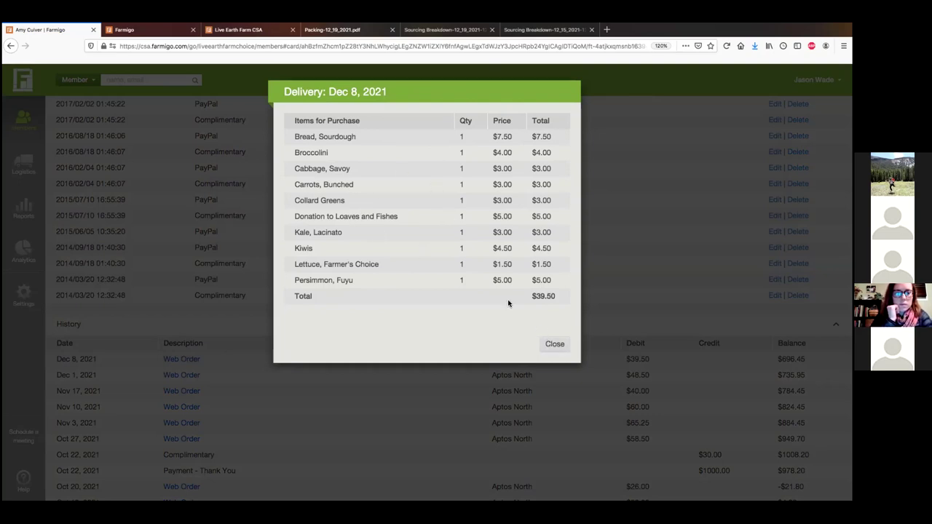
left_click(555, 345)
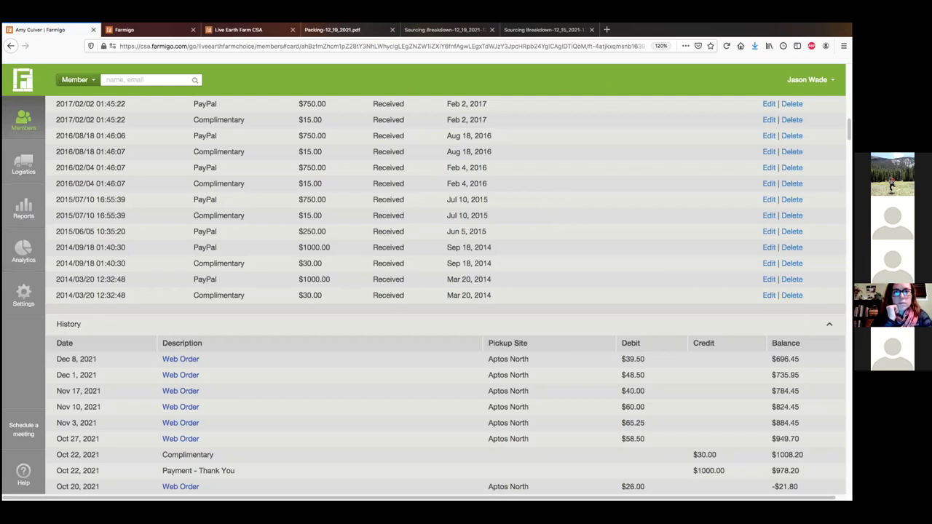
- Open the account in Member View and try to view the Dec 8, 2021 web order there
scroll(446, 294, "up", 10)
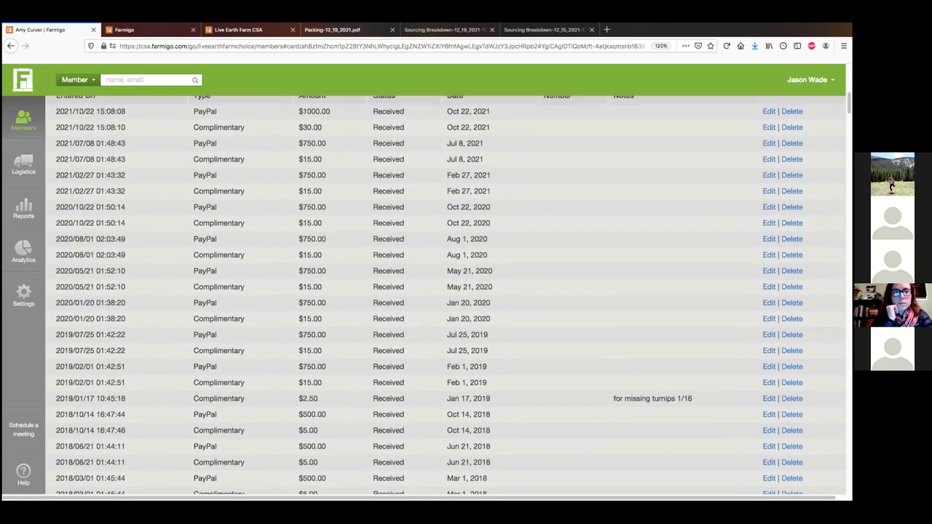
scroll(710, 119, "up", 15)
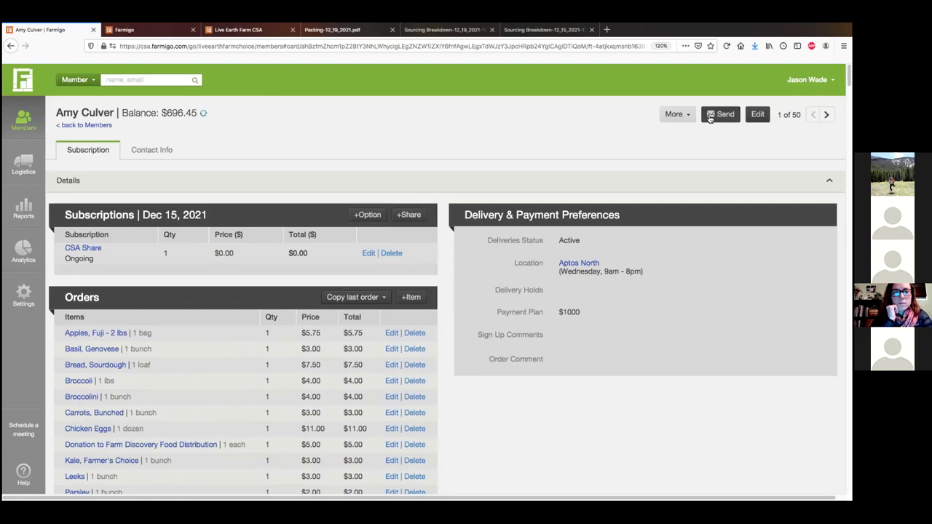
left_click(677, 115)
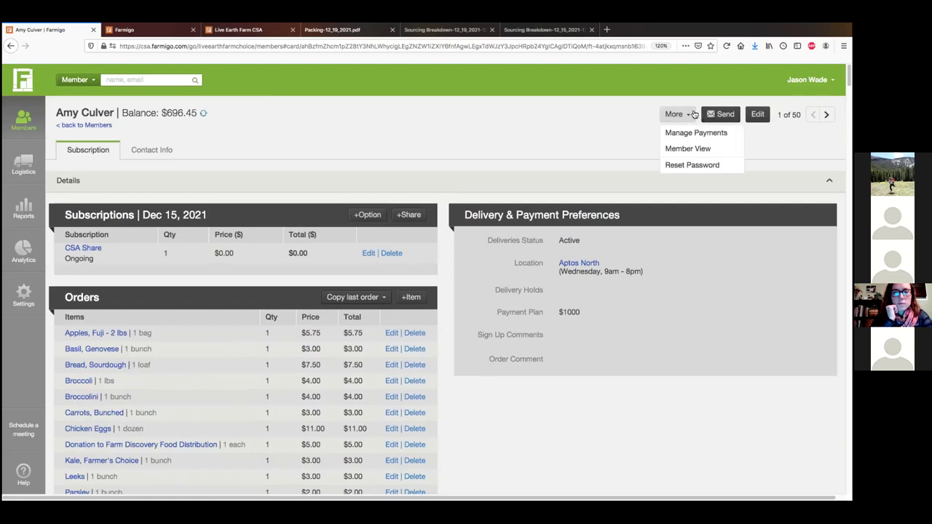
left_click(677, 148)
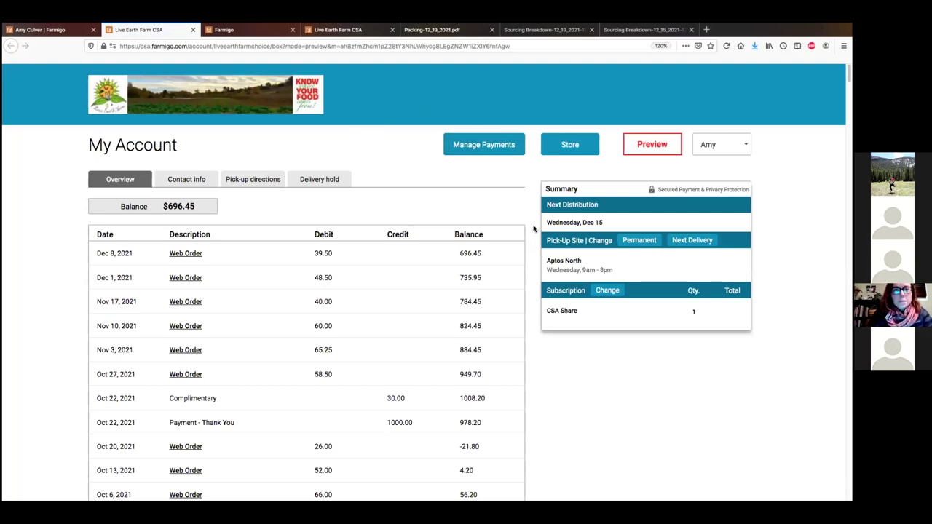
left_click(178, 255)
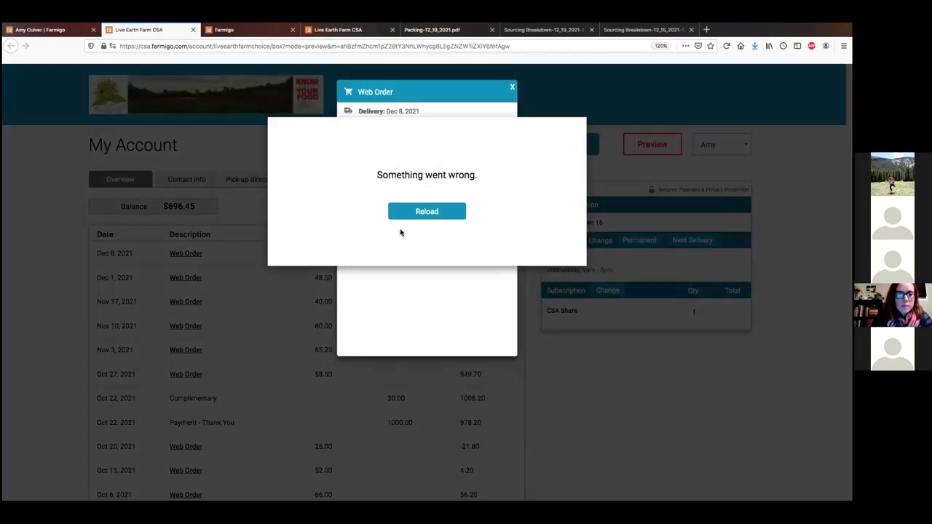
left_click(417, 212)
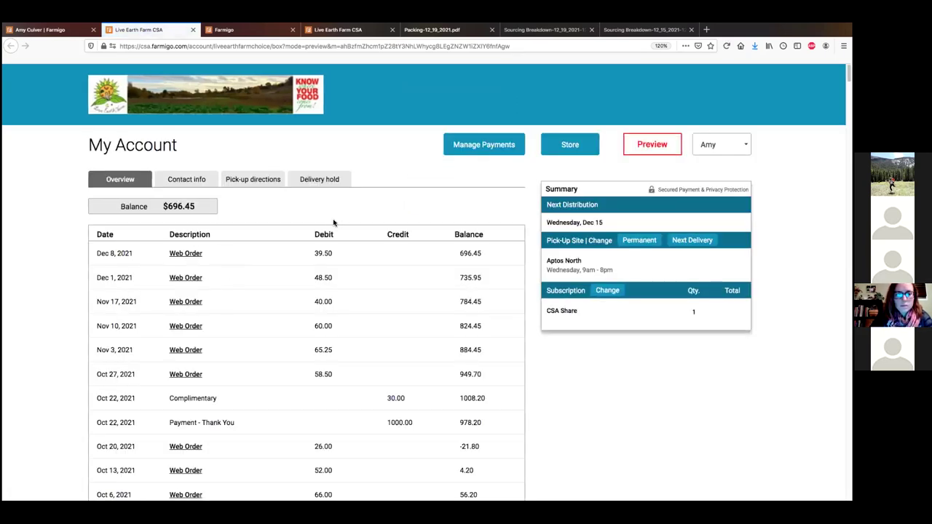
- Review the account's delivery hold and pick-up directions pages, and try to change the permanent pick-up site
left_click(329, 180)
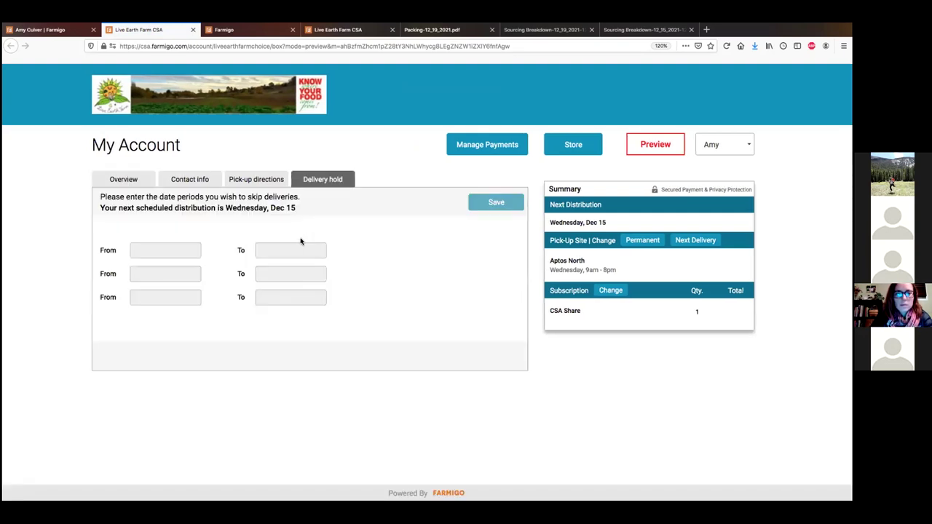
left_click(255, 182)
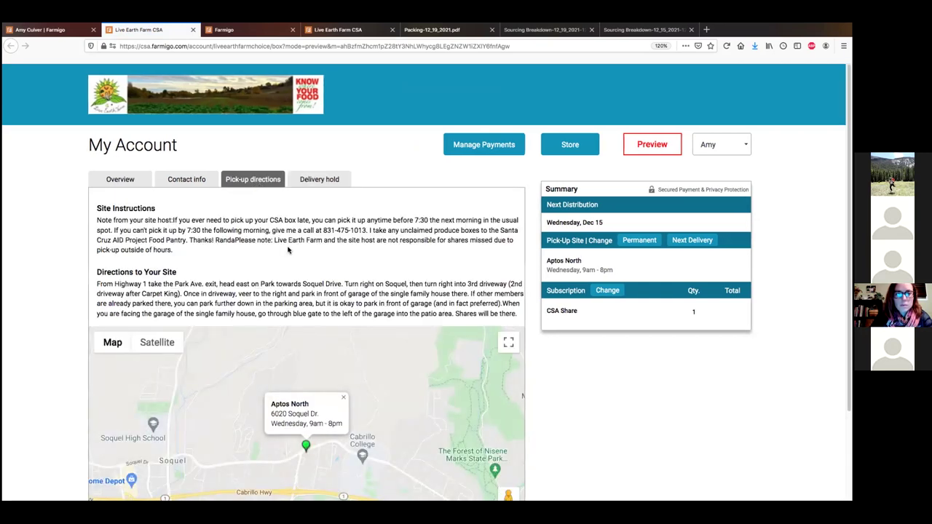
left_click(635, 242)
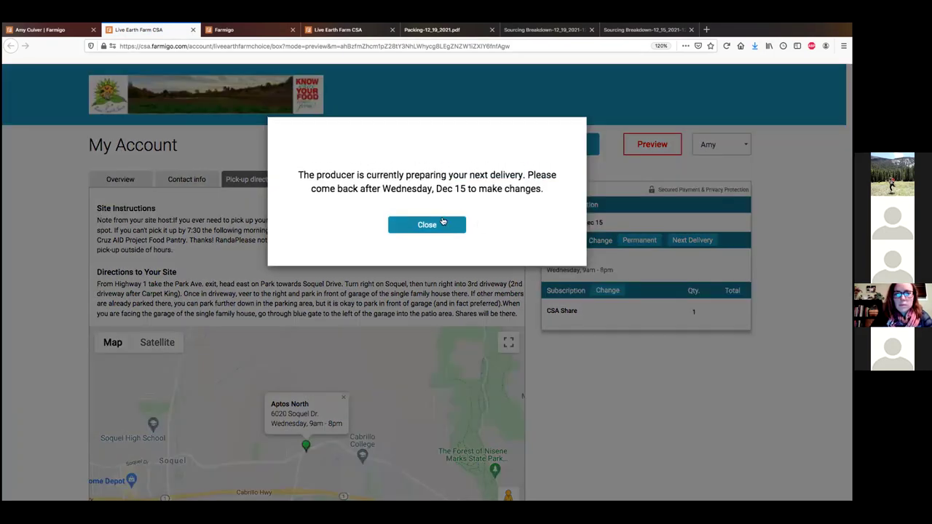
left_click(442, 223)
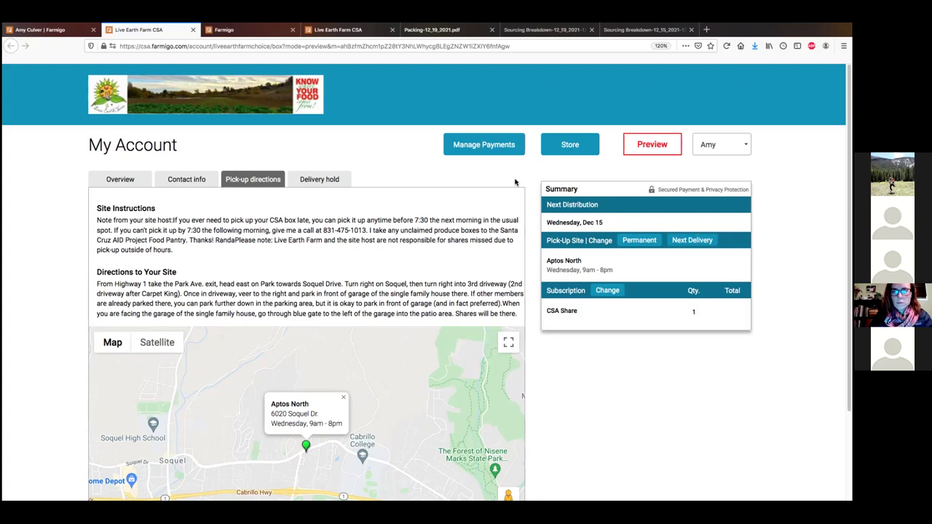
- Review the member's automatic renewal amounts and payment detail options, and return to the dashboard's Members section
left_click(475, 145)
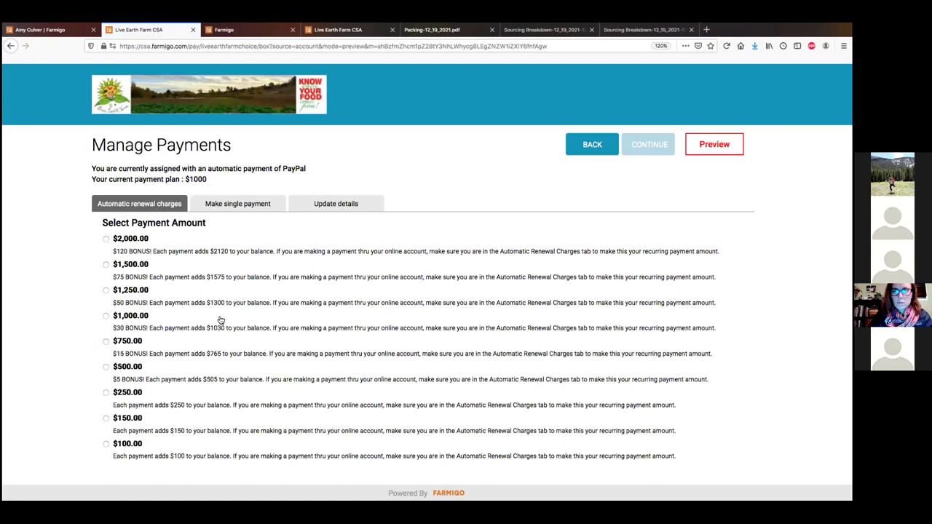
left_click(330, 204)
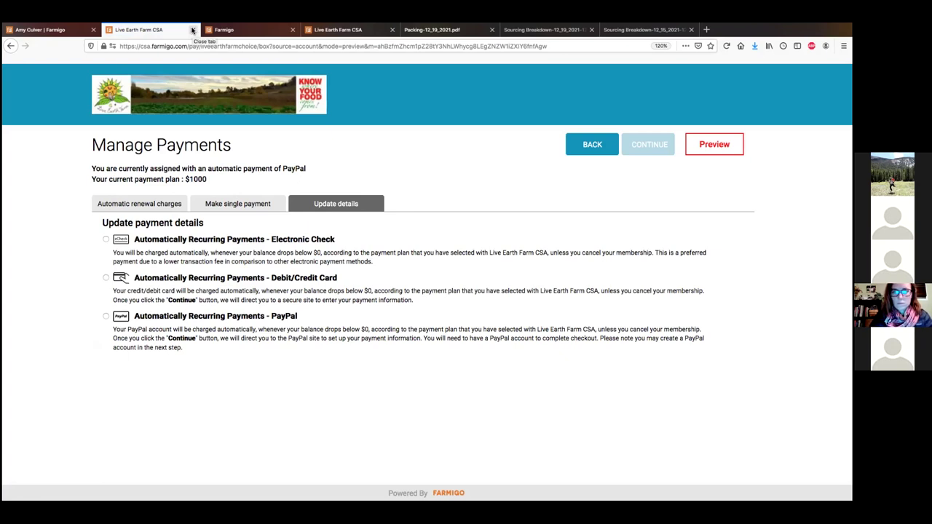
left_click(192, 30)
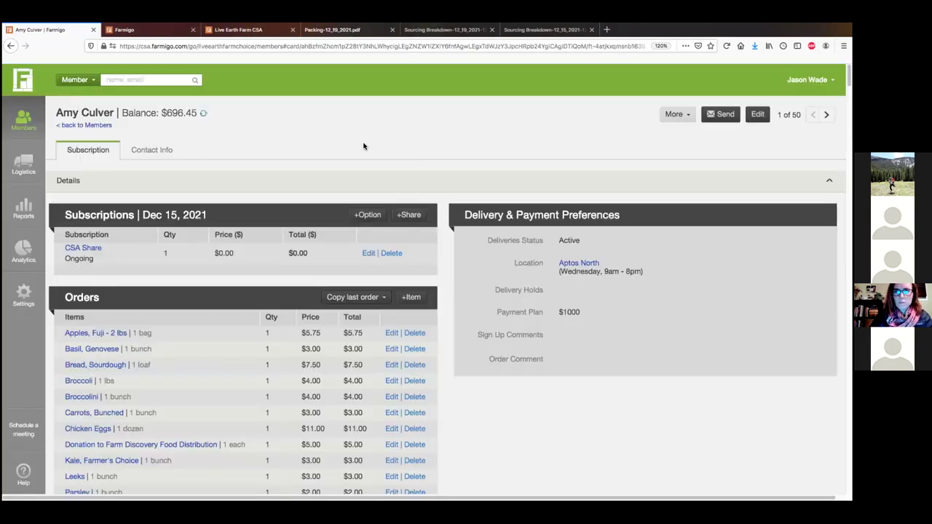
left_click(22, 118)
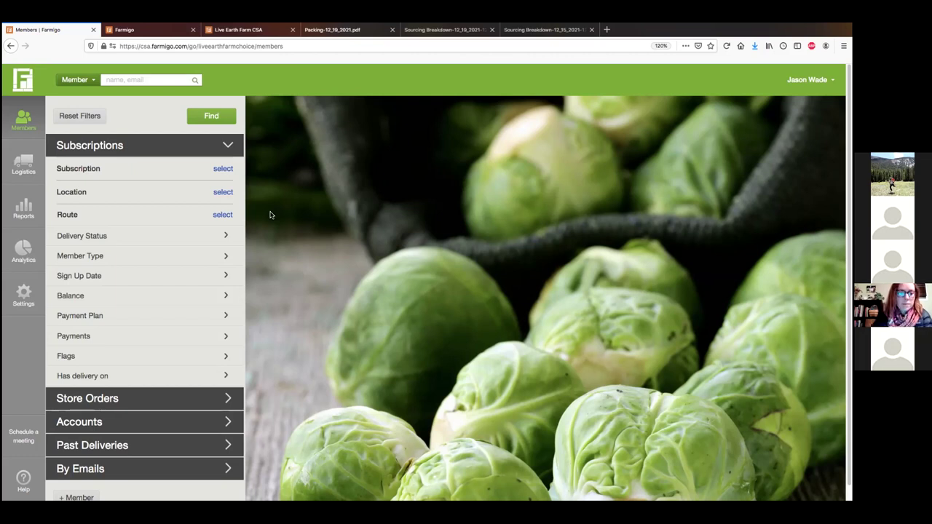
- Open the Box Builder for the 12/19/2021 delivery and review its box contents and harvest sources
left_click(23, 165)
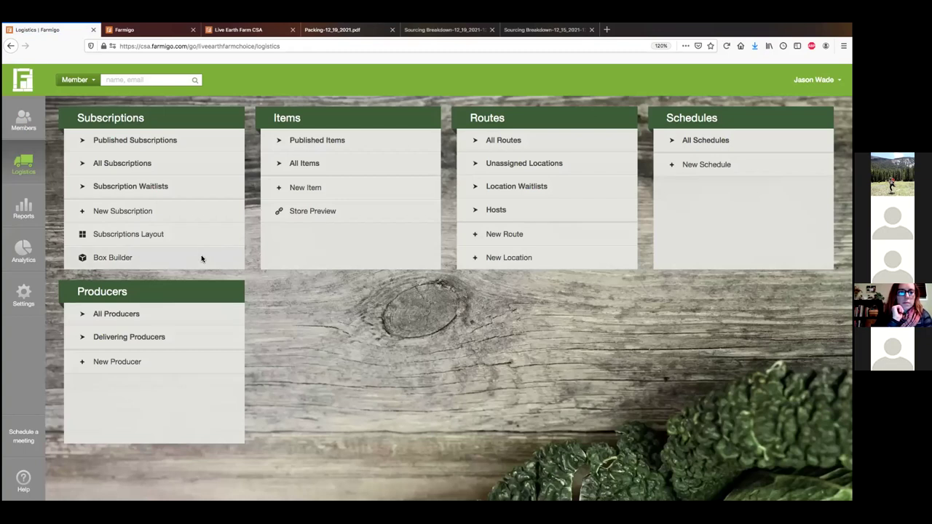
left_click(201, 259)
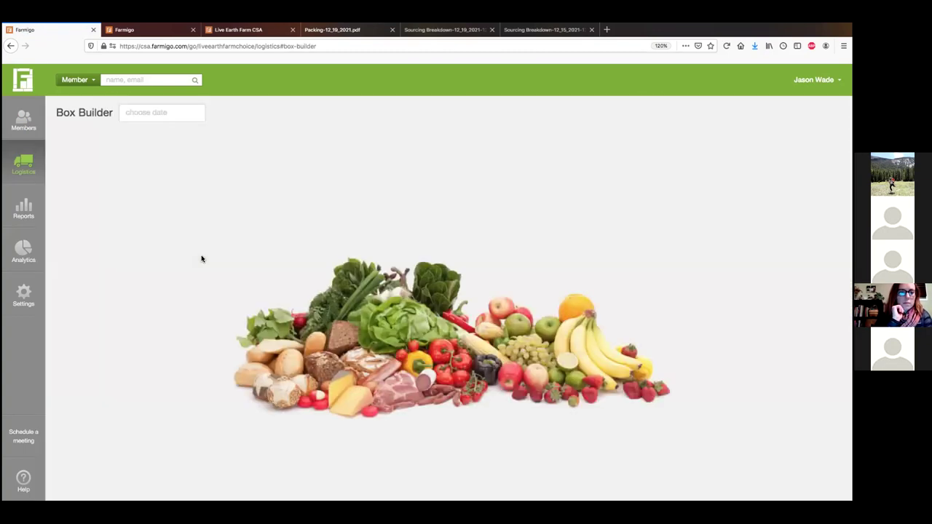
left_click(171, 113)
left_click(131, 187)
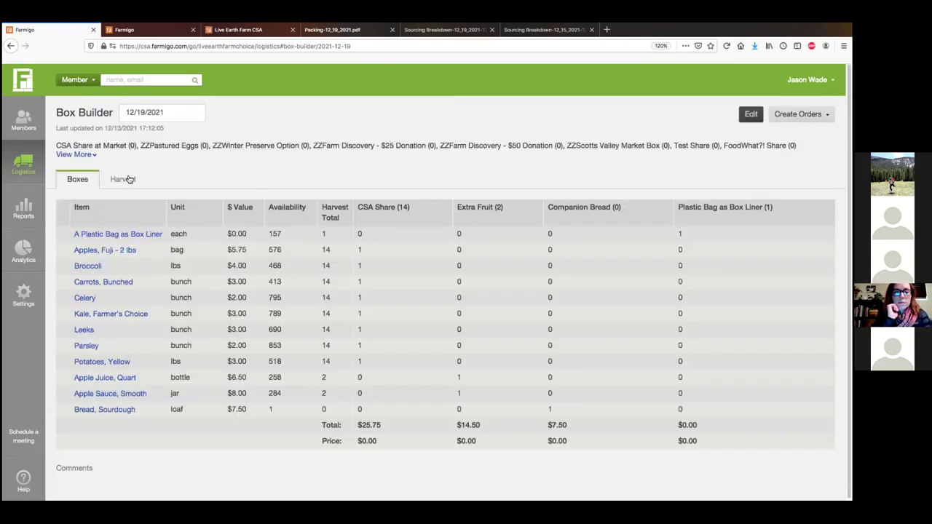
left_click(129, 180)
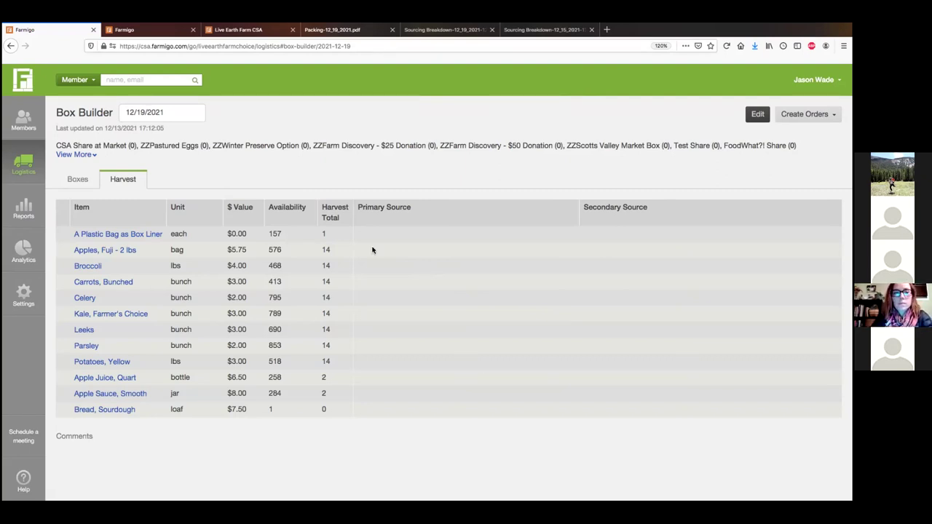
- Open the Distribution report and review its available item categories, keeping the category filter set to All
left_click(16, 203)
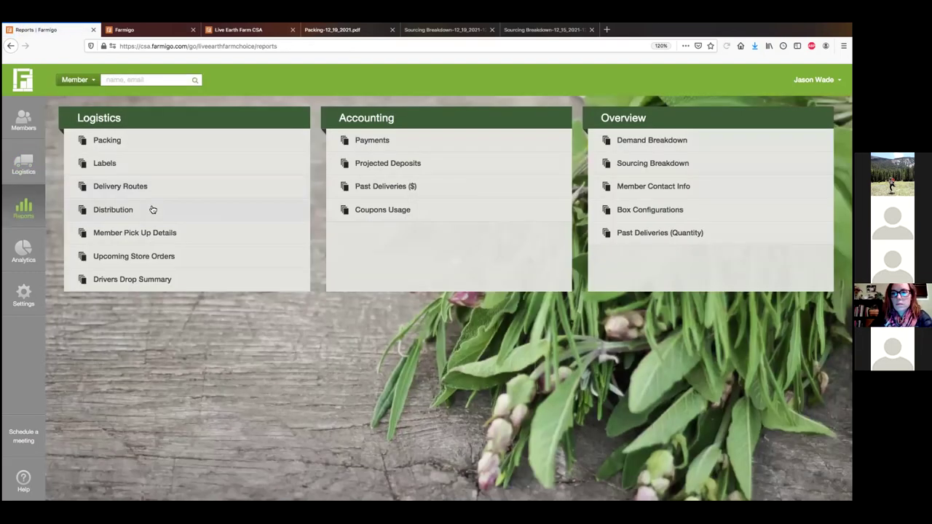
left_click(152, 210)
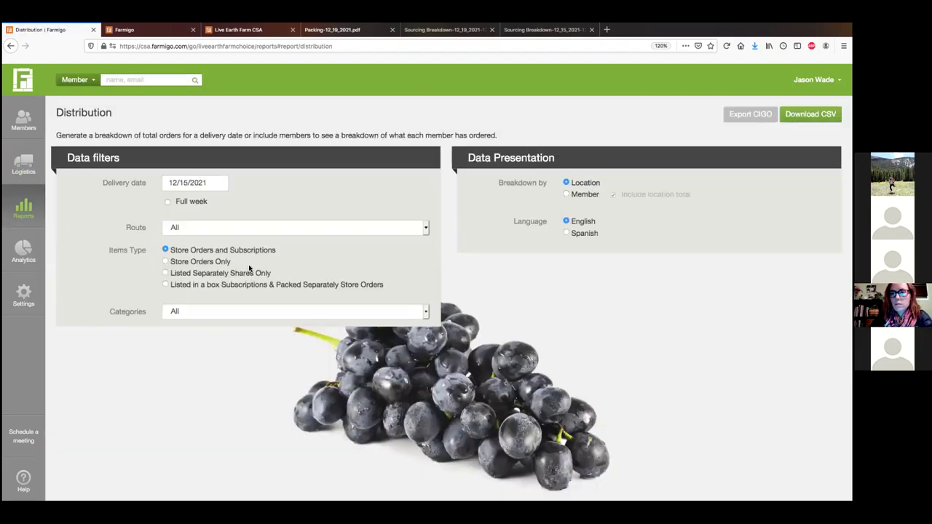
left_click(216, 312)
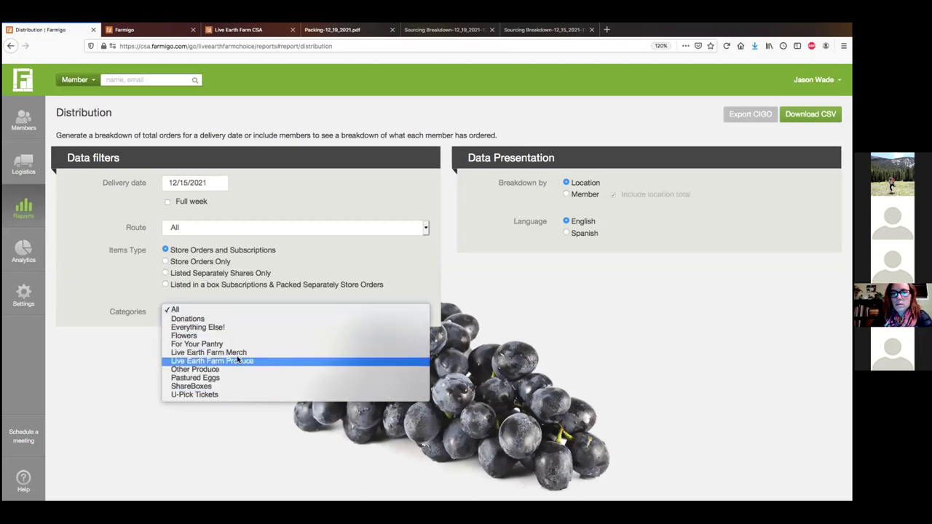
left_click(298, 208)
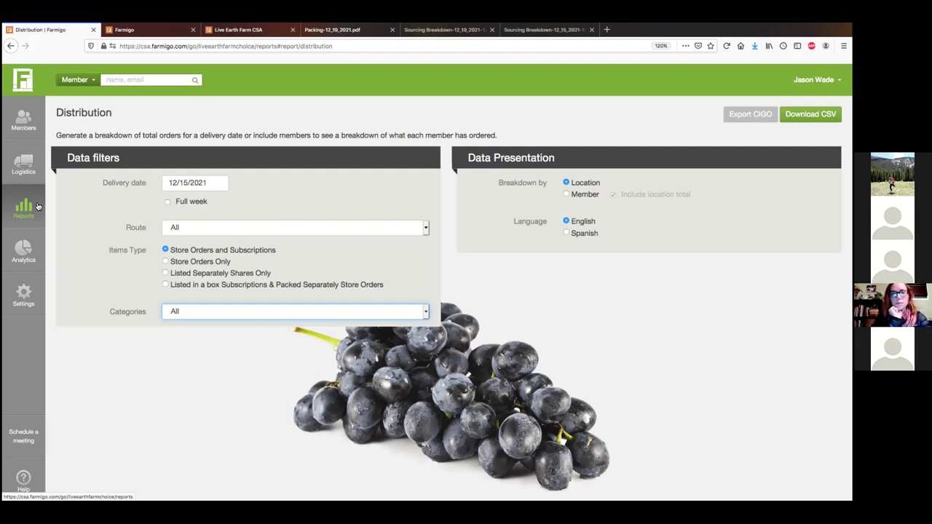
left_click(239, 393)
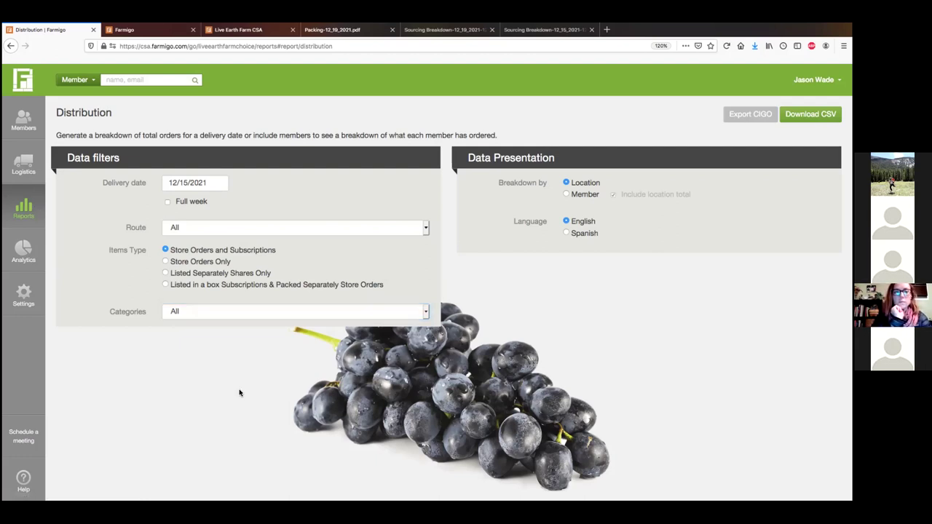